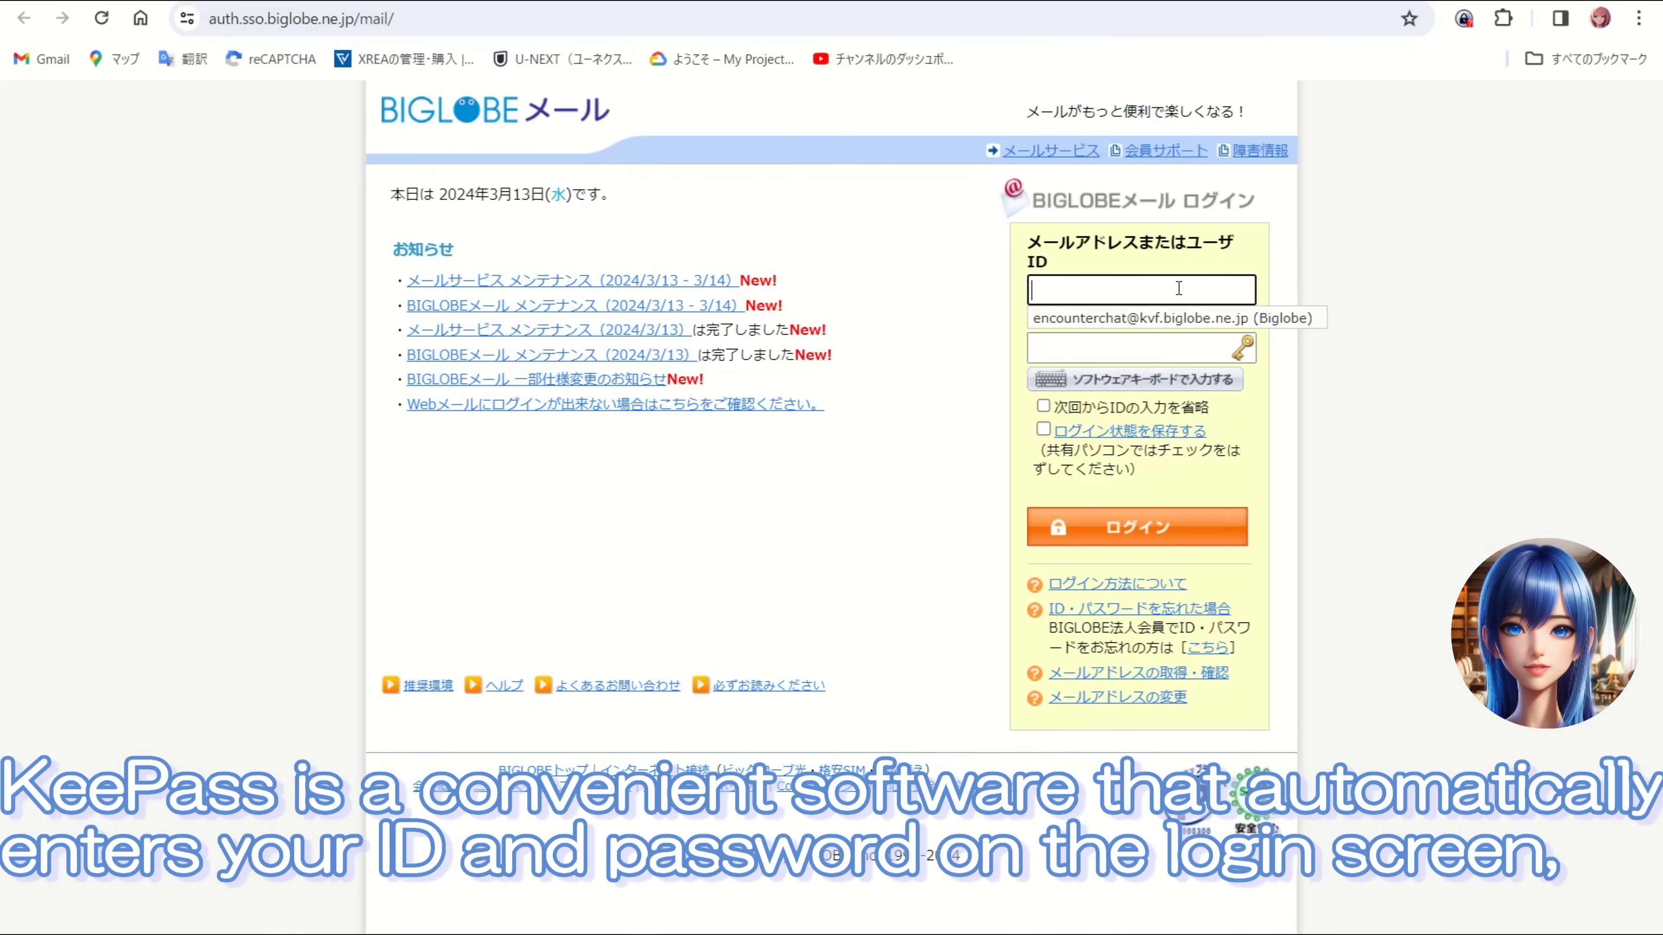
Step: Fill the BIGLOBE mail login form with the saved e-mail address and password, and log in
click(1169, 319)
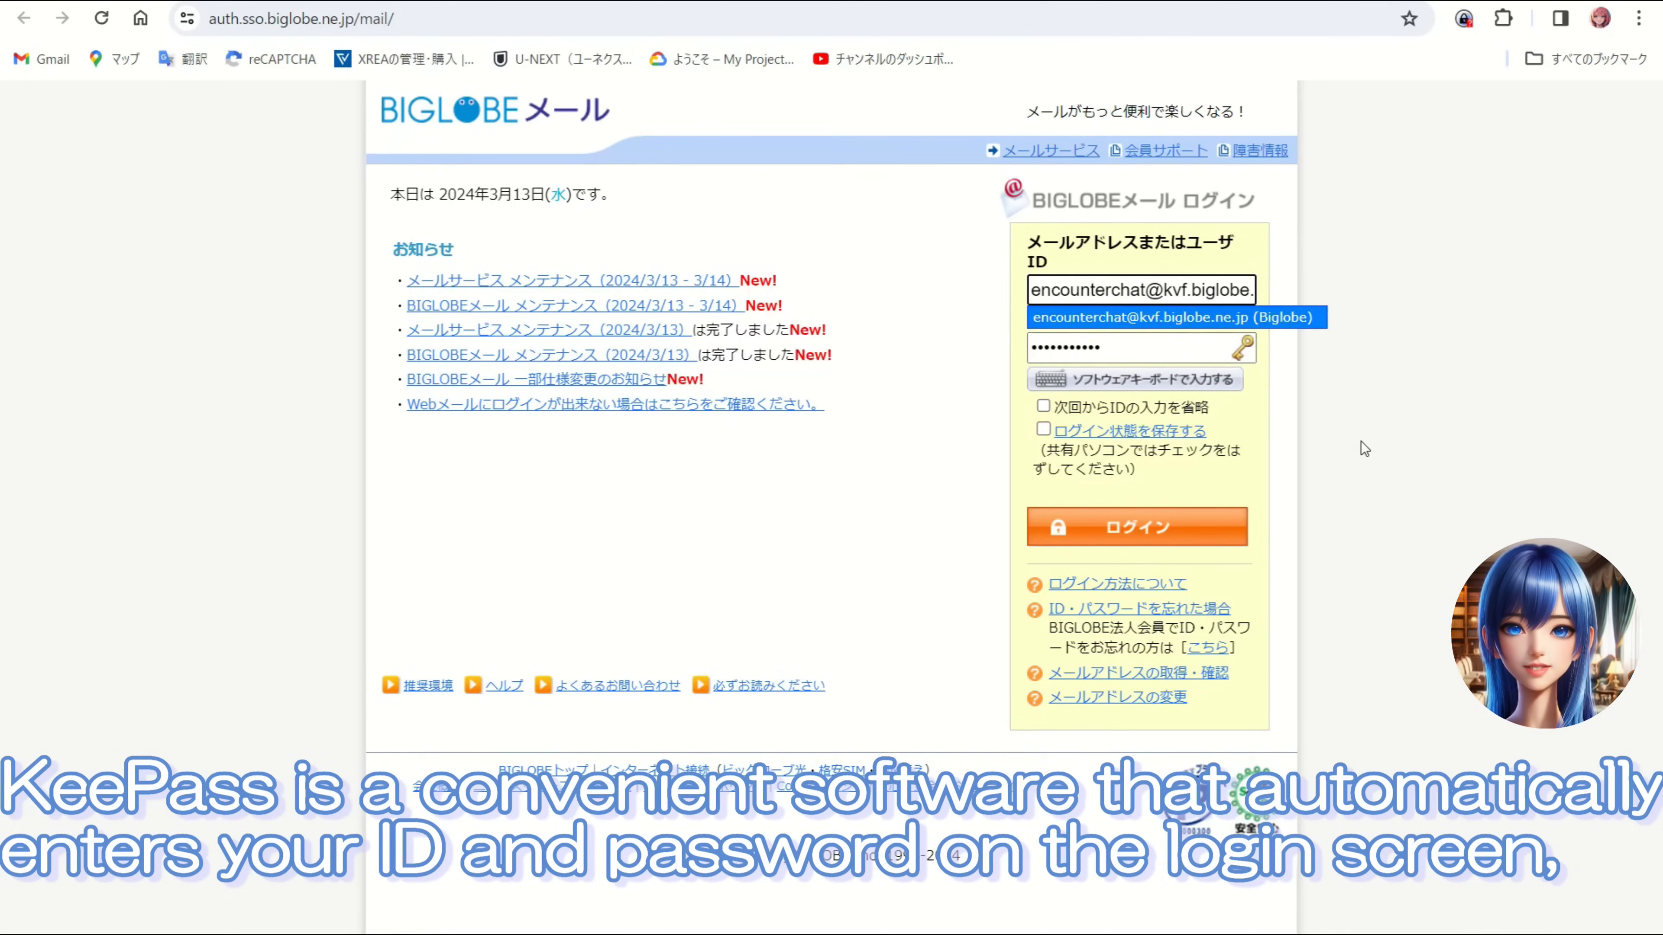
click(1211, 534)
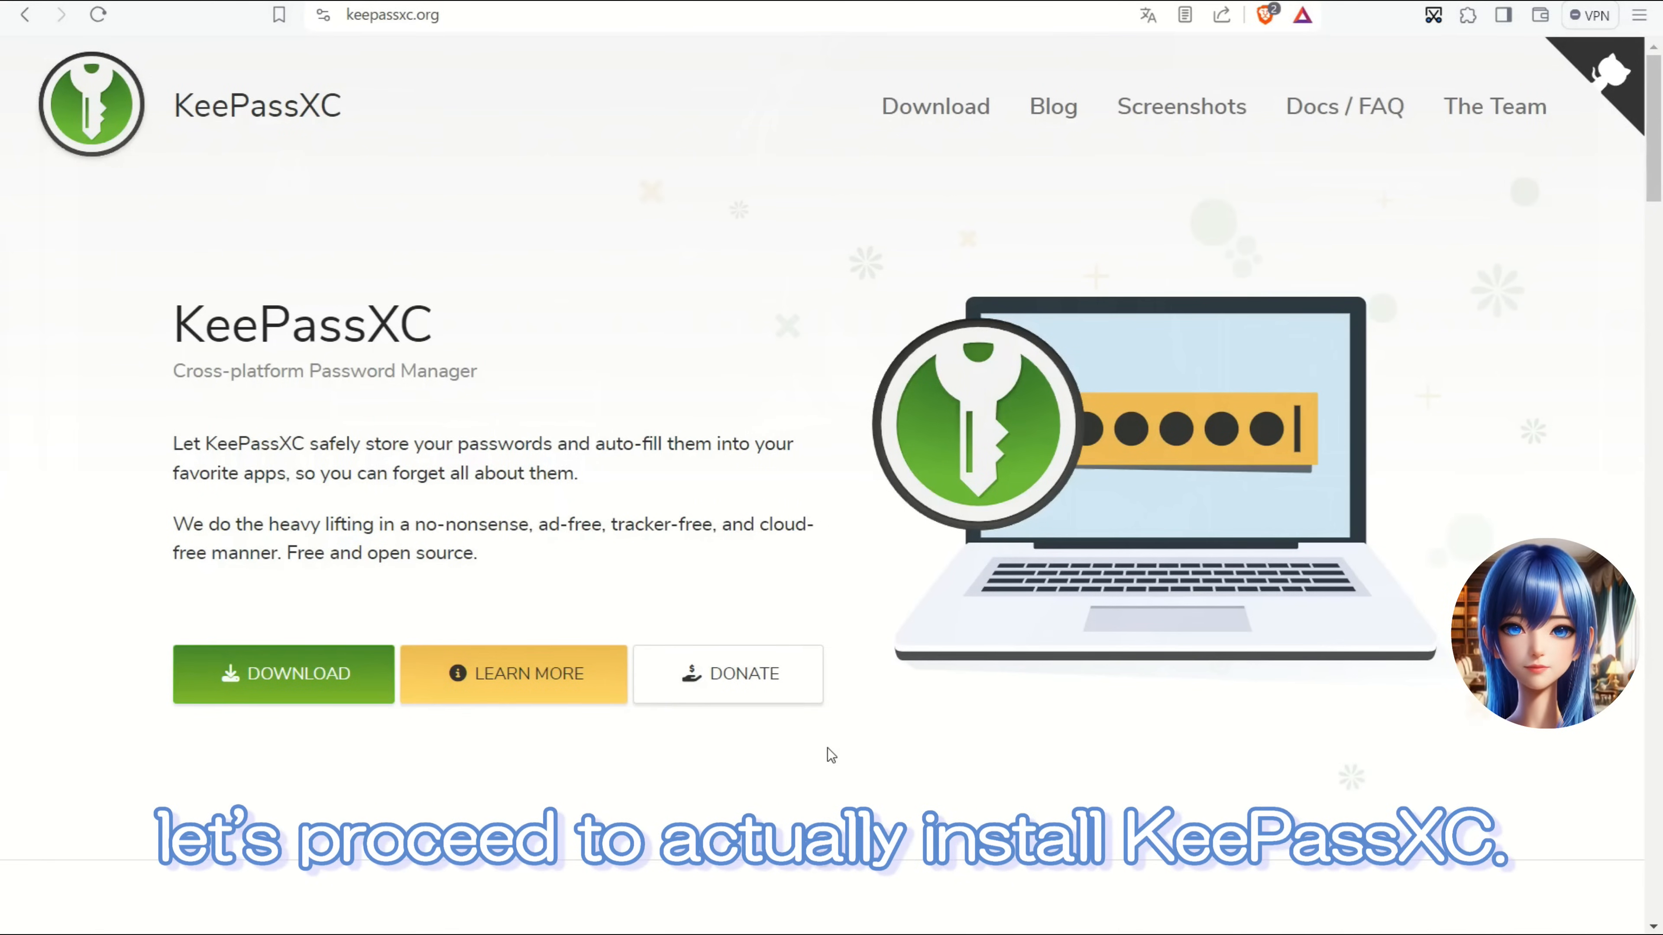
Step: Download the Windows installer KeePassXC-2.7.7-Win64.msi from the KeePassXC website and save it in the ダウンロード folder
scroll(827, 748, down, 5)
scroll(825, 747, up, 10)
click(338, 678)
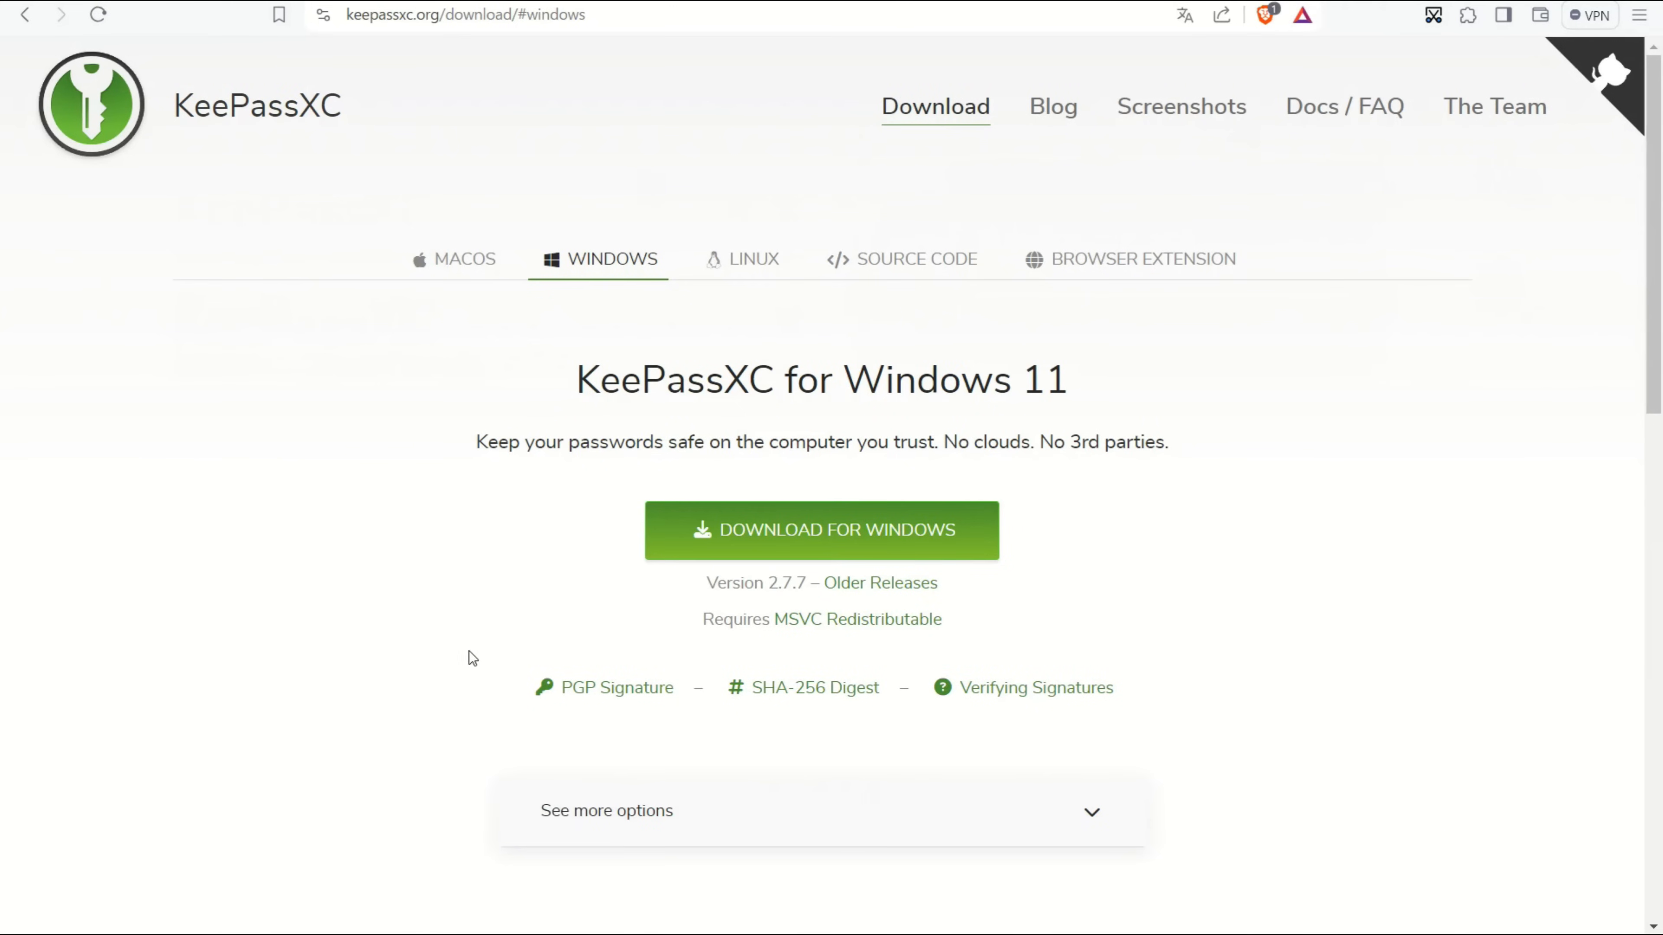
click(829, 516)
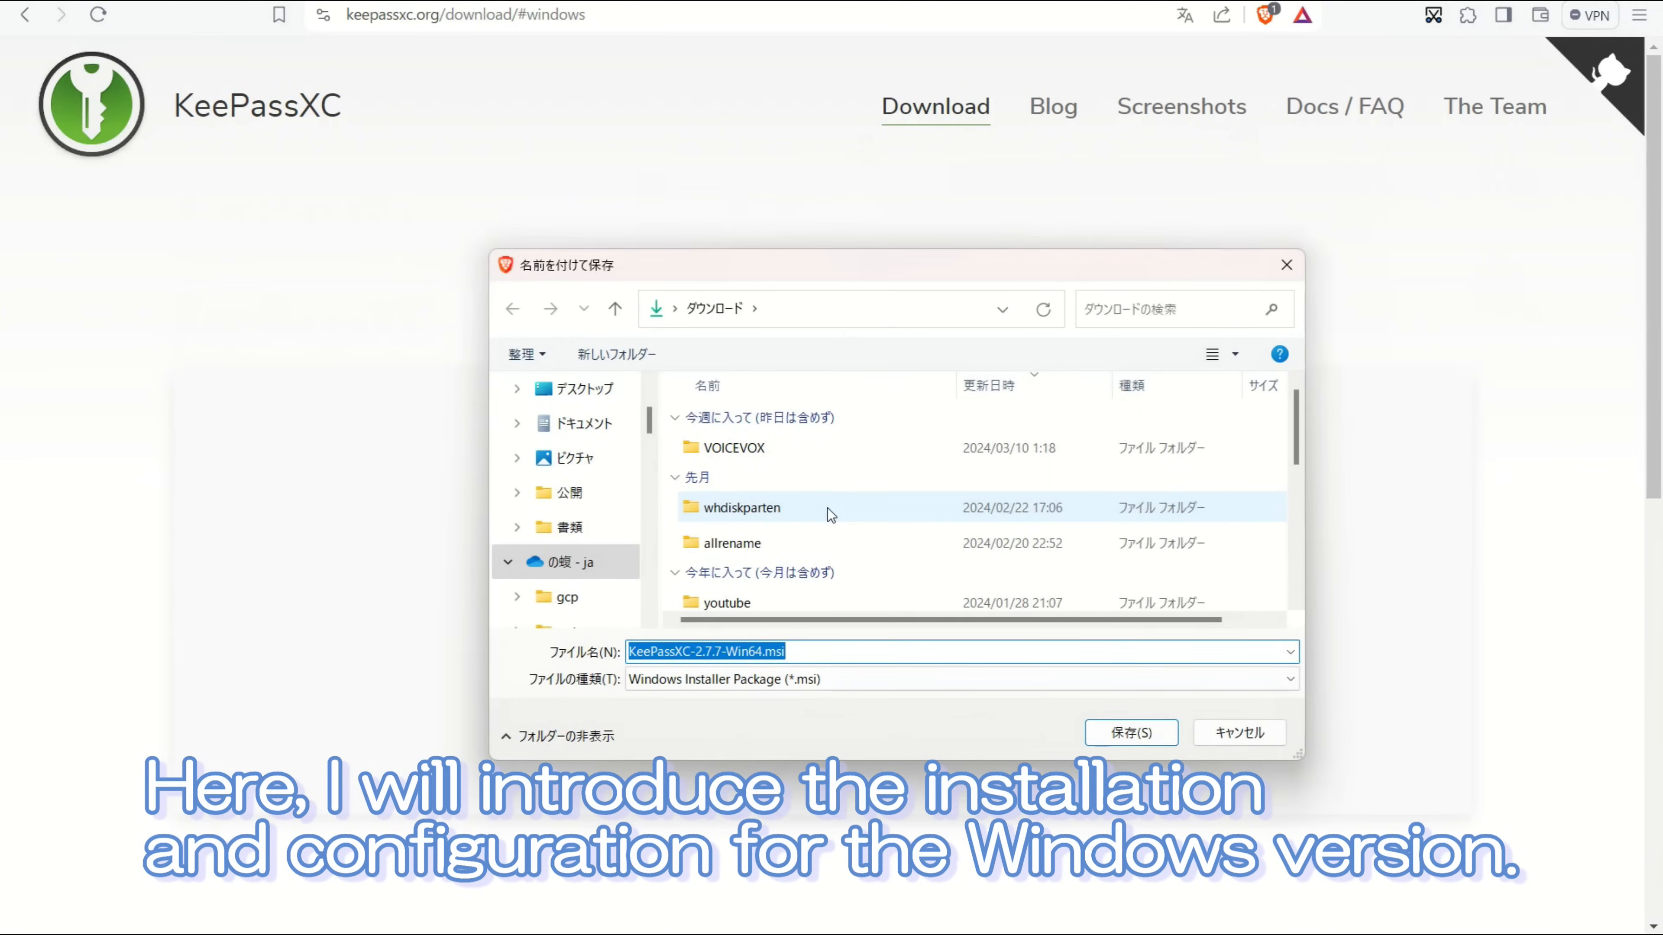
click(1103, 735)
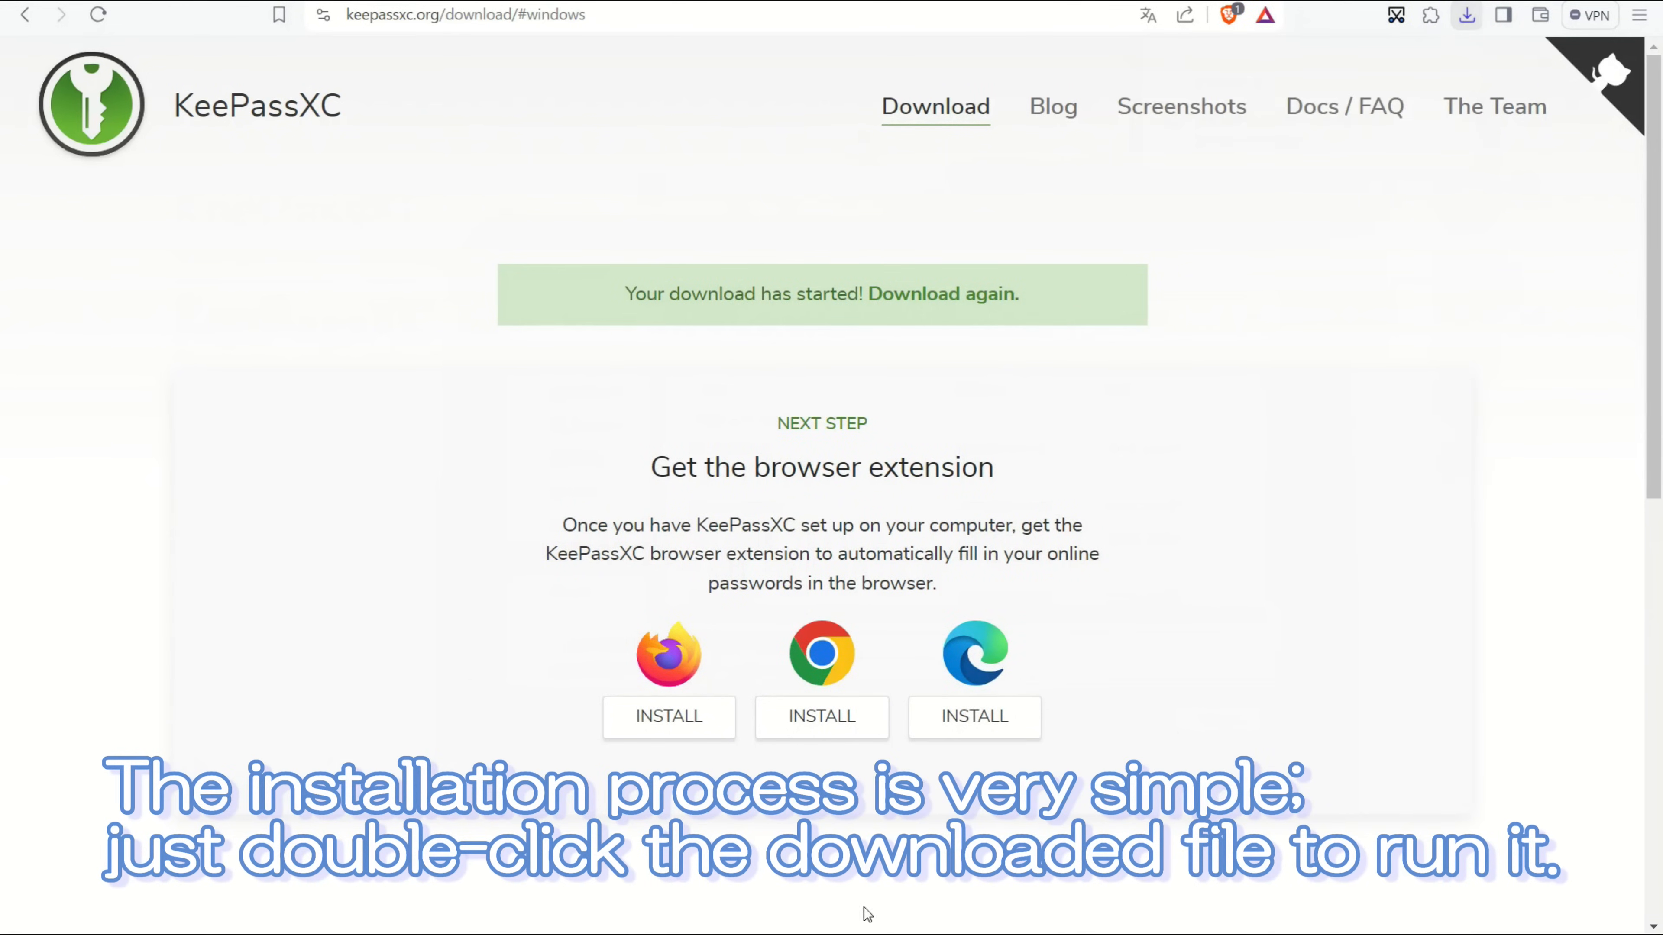
Step: Open the ダウンロード folder in the file explorer and run KeePassXC-2.7.7-Win64.msi
right_click(817, 932)
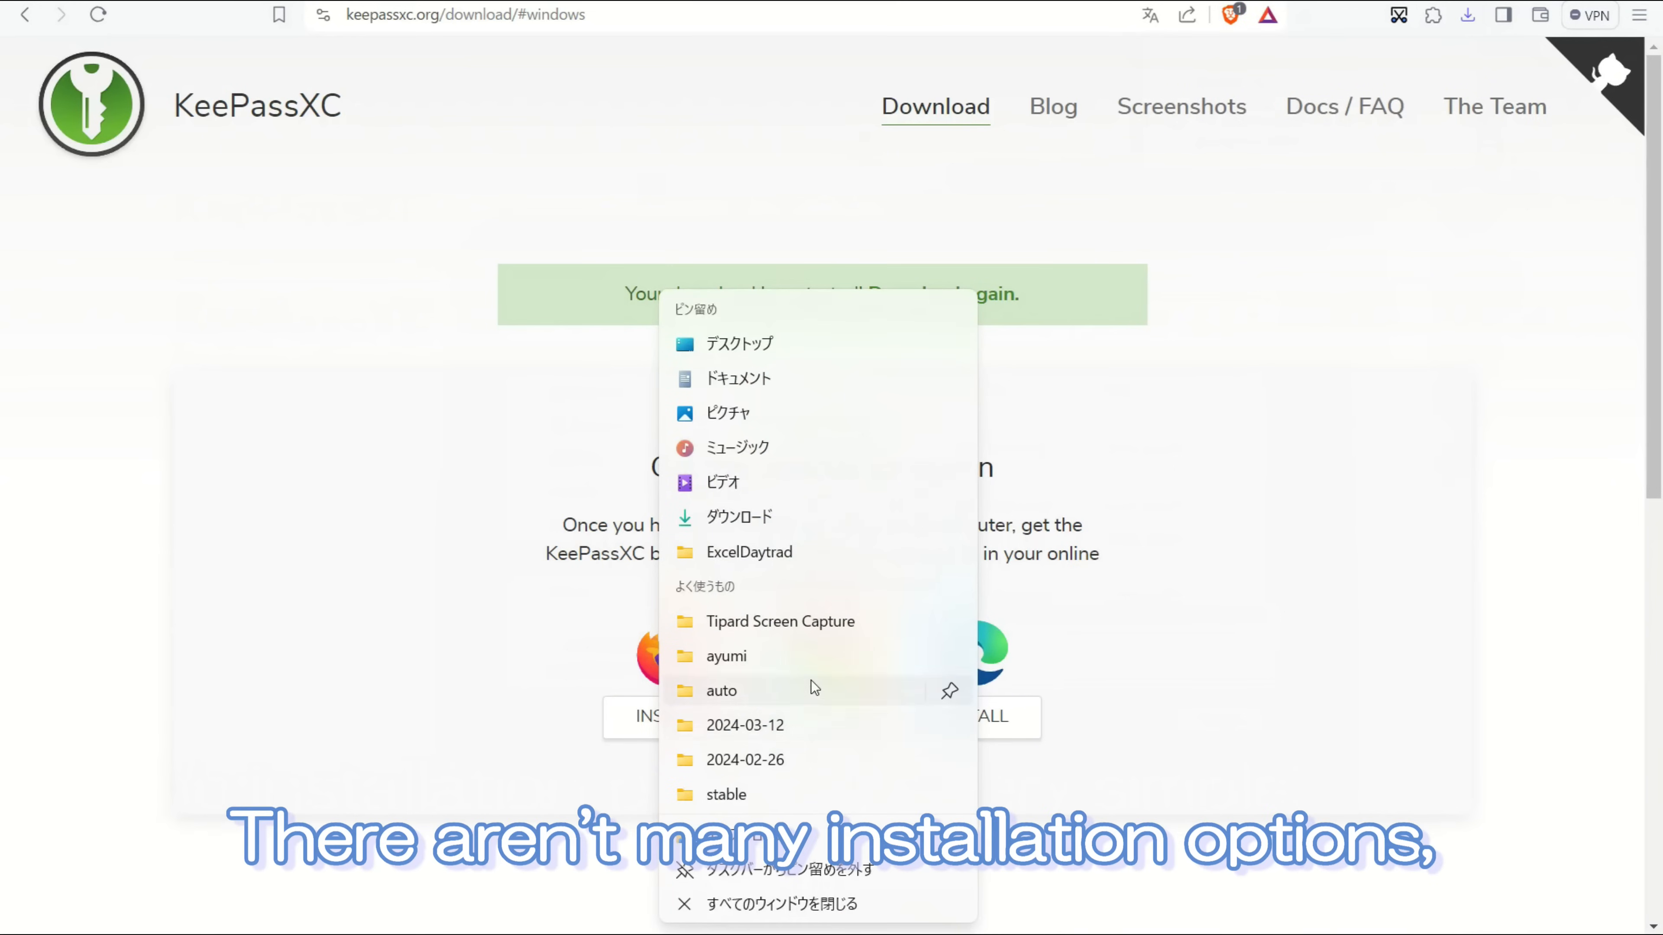
click(808, 524)
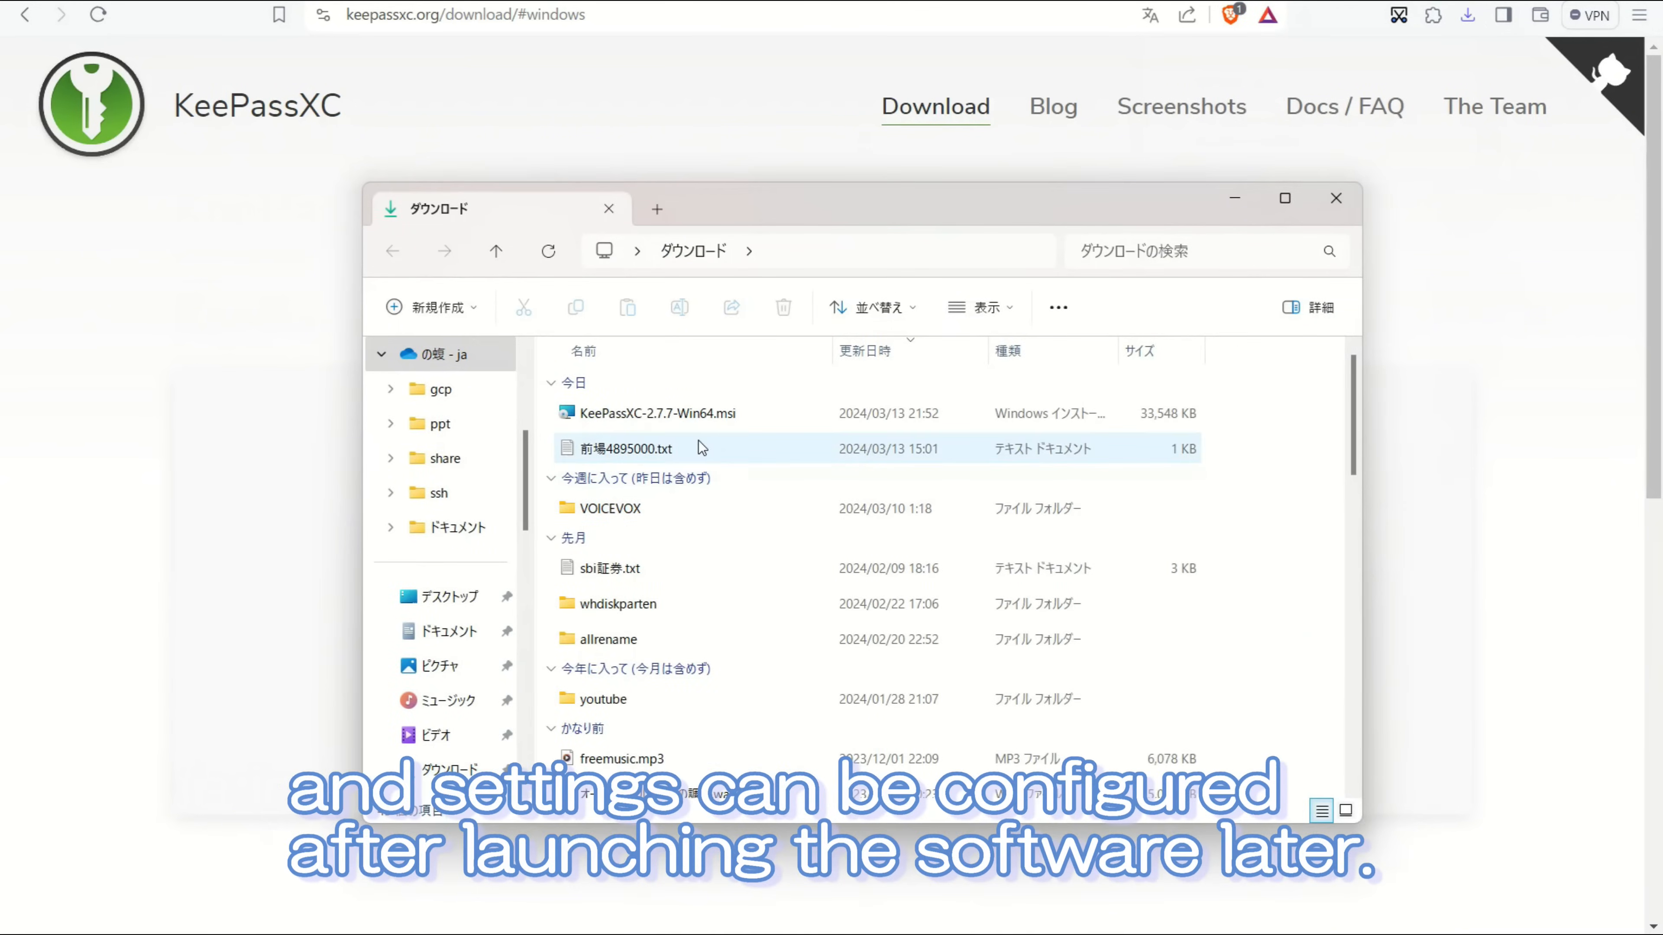
double_click(698, 412)
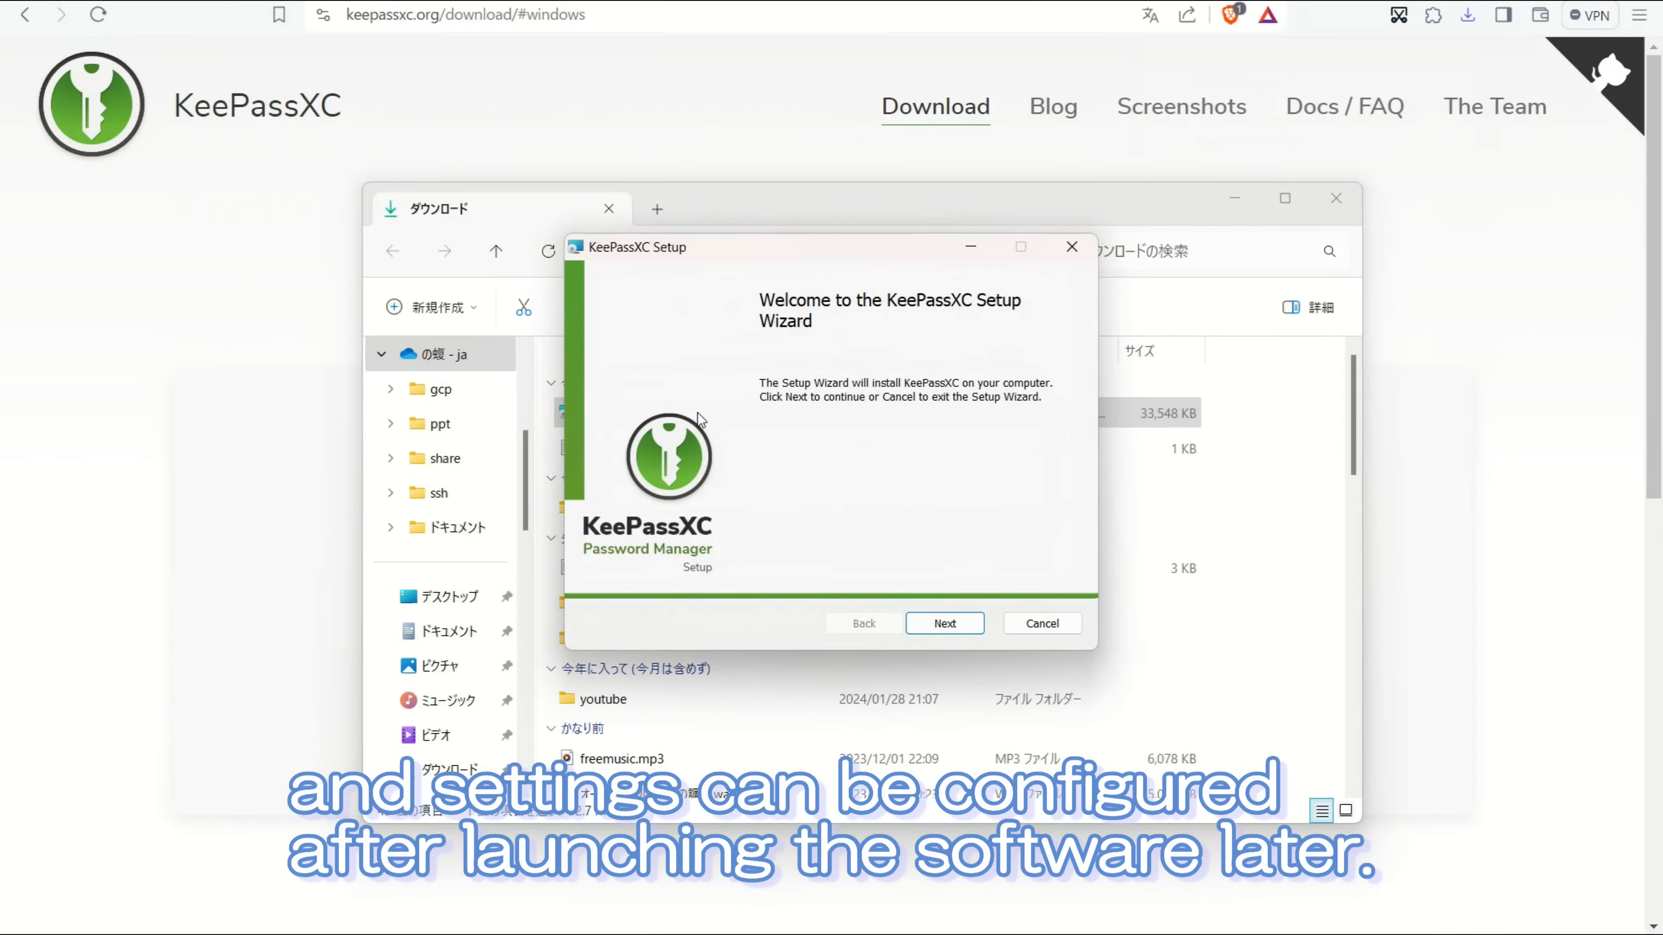
Step: Accept the licence and install KeePassXC in the default folder with desktop shortcut and autostart, launching it on finish
click(940, 628)
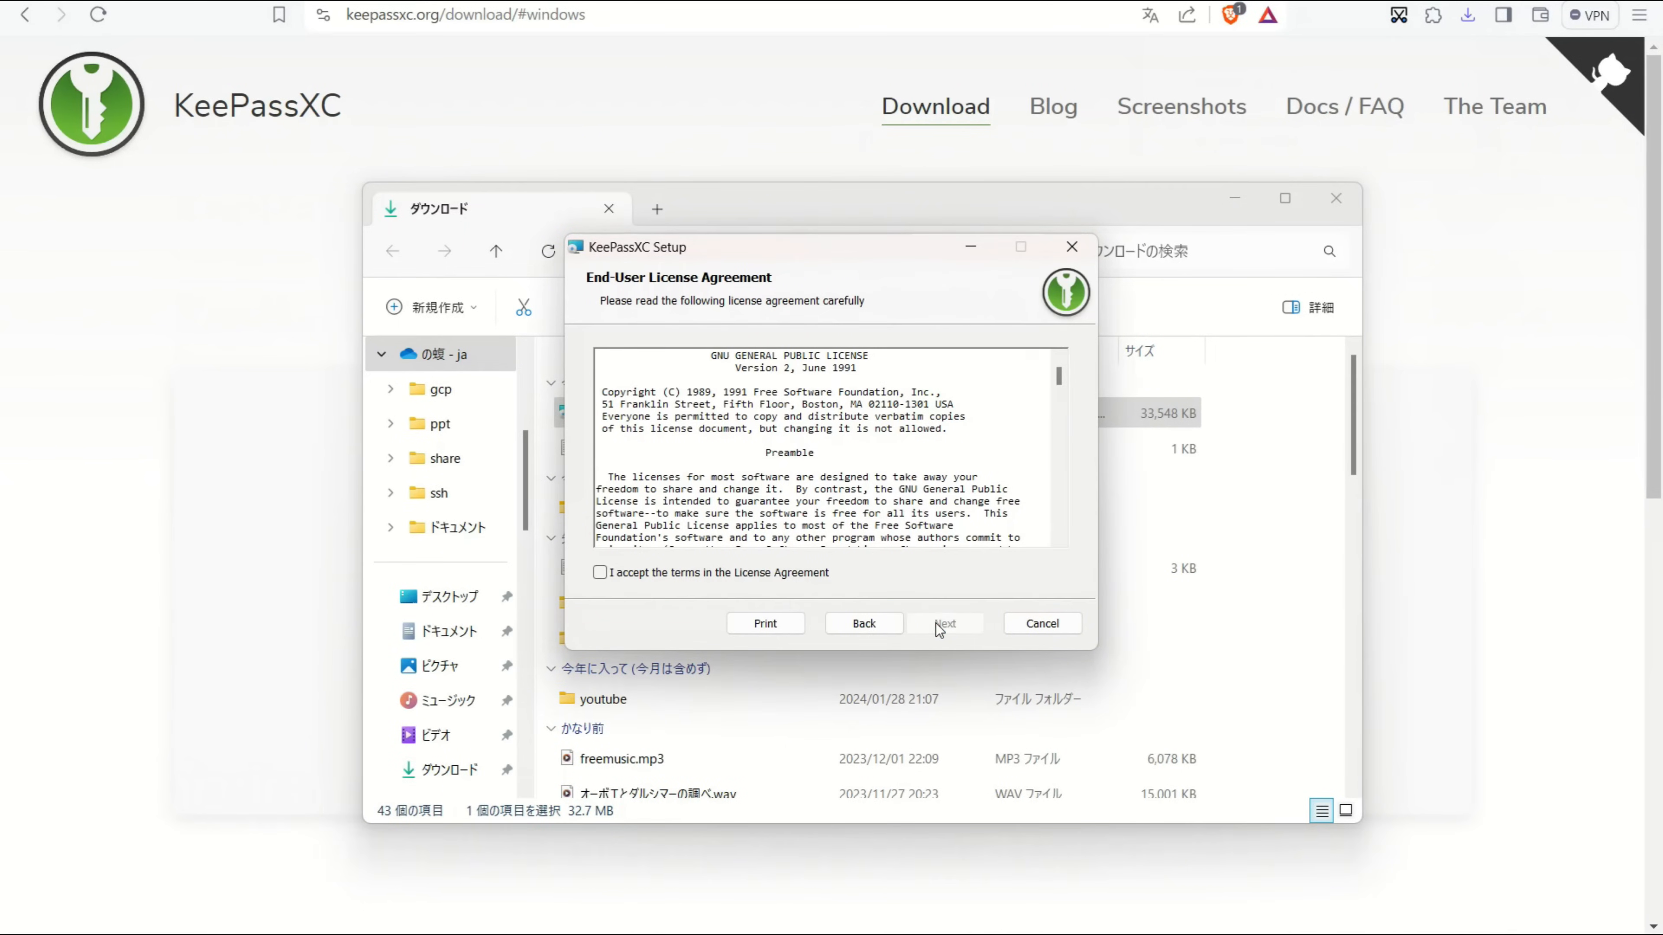
click(936, 625)
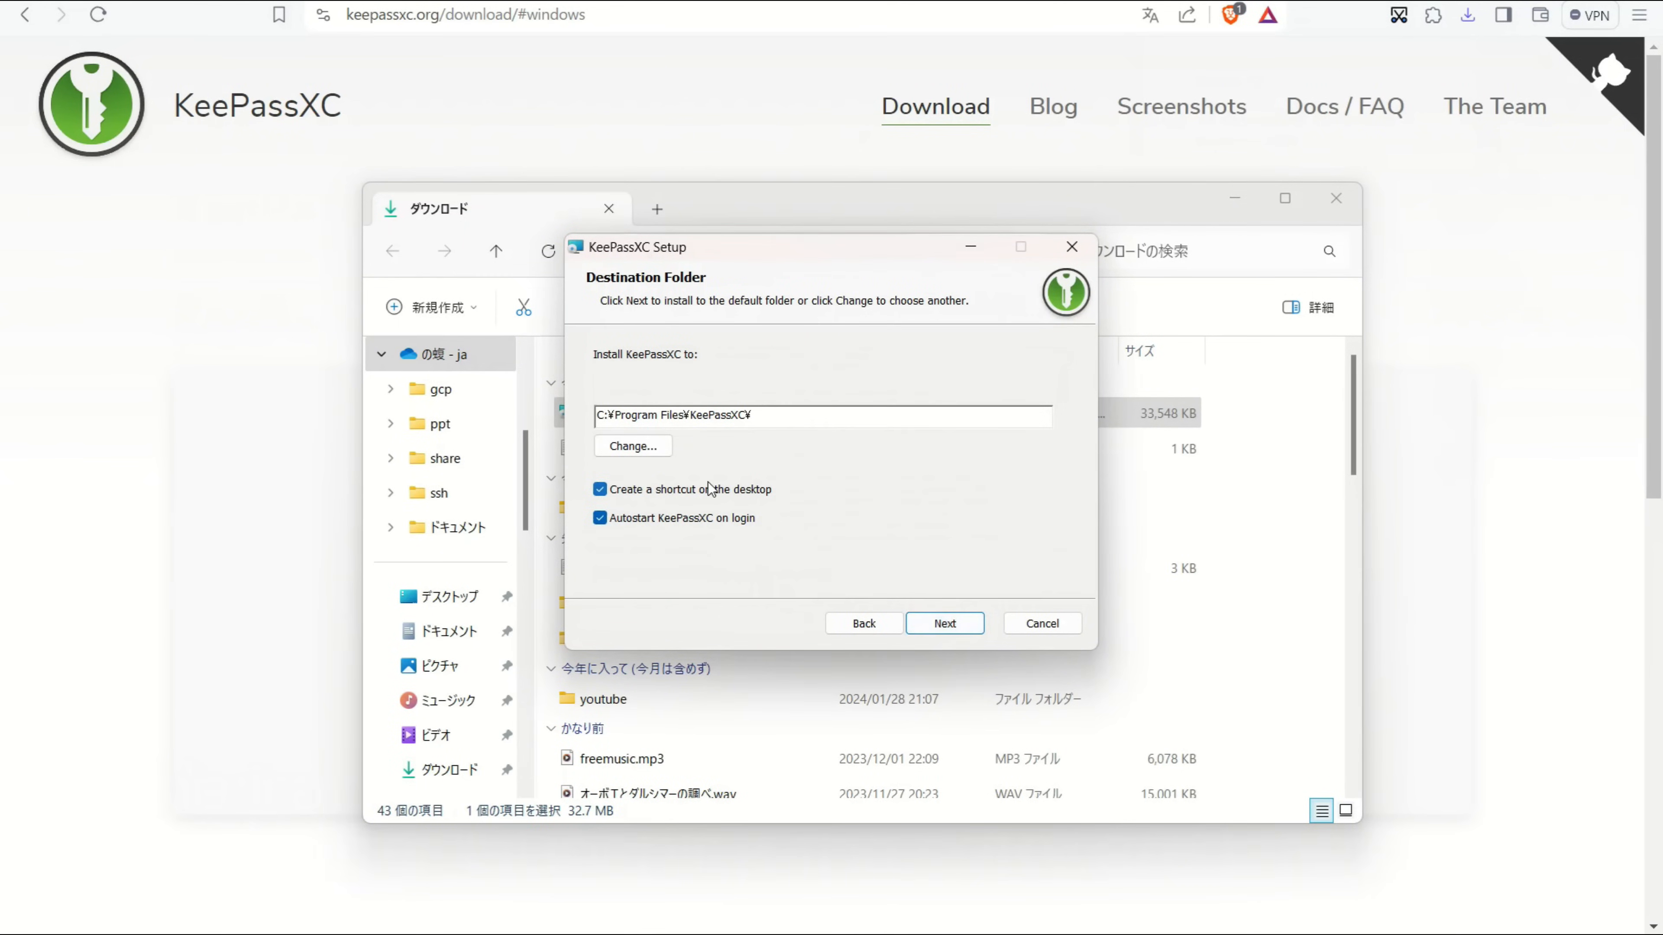
click(939, 625)
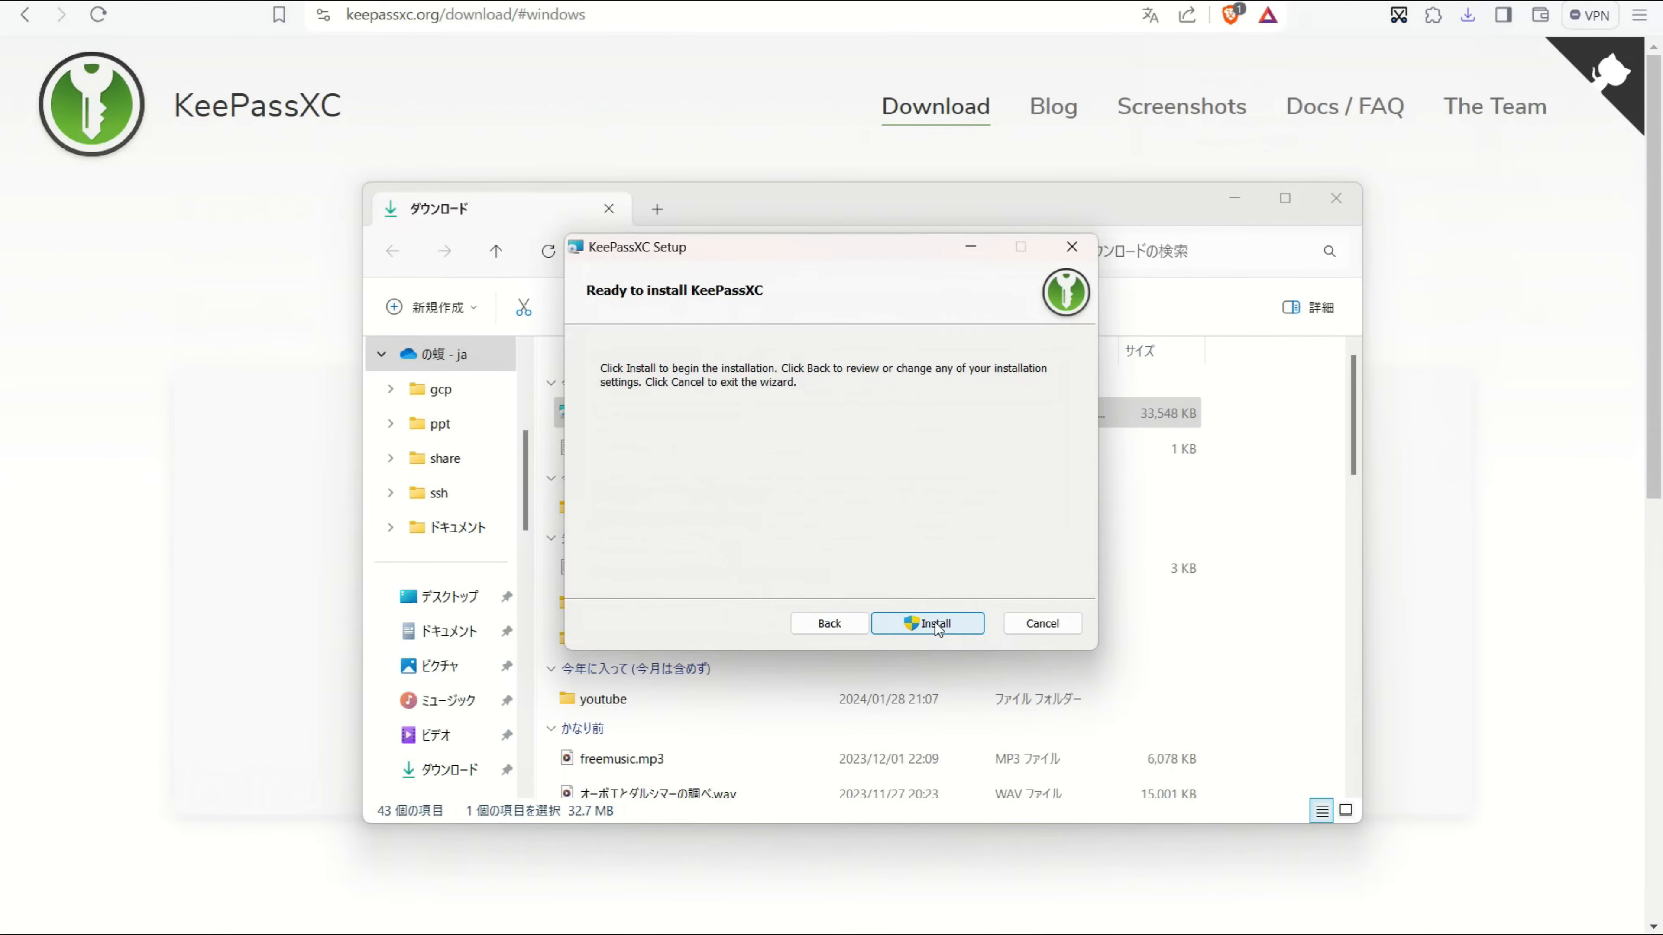
click(936, 624)
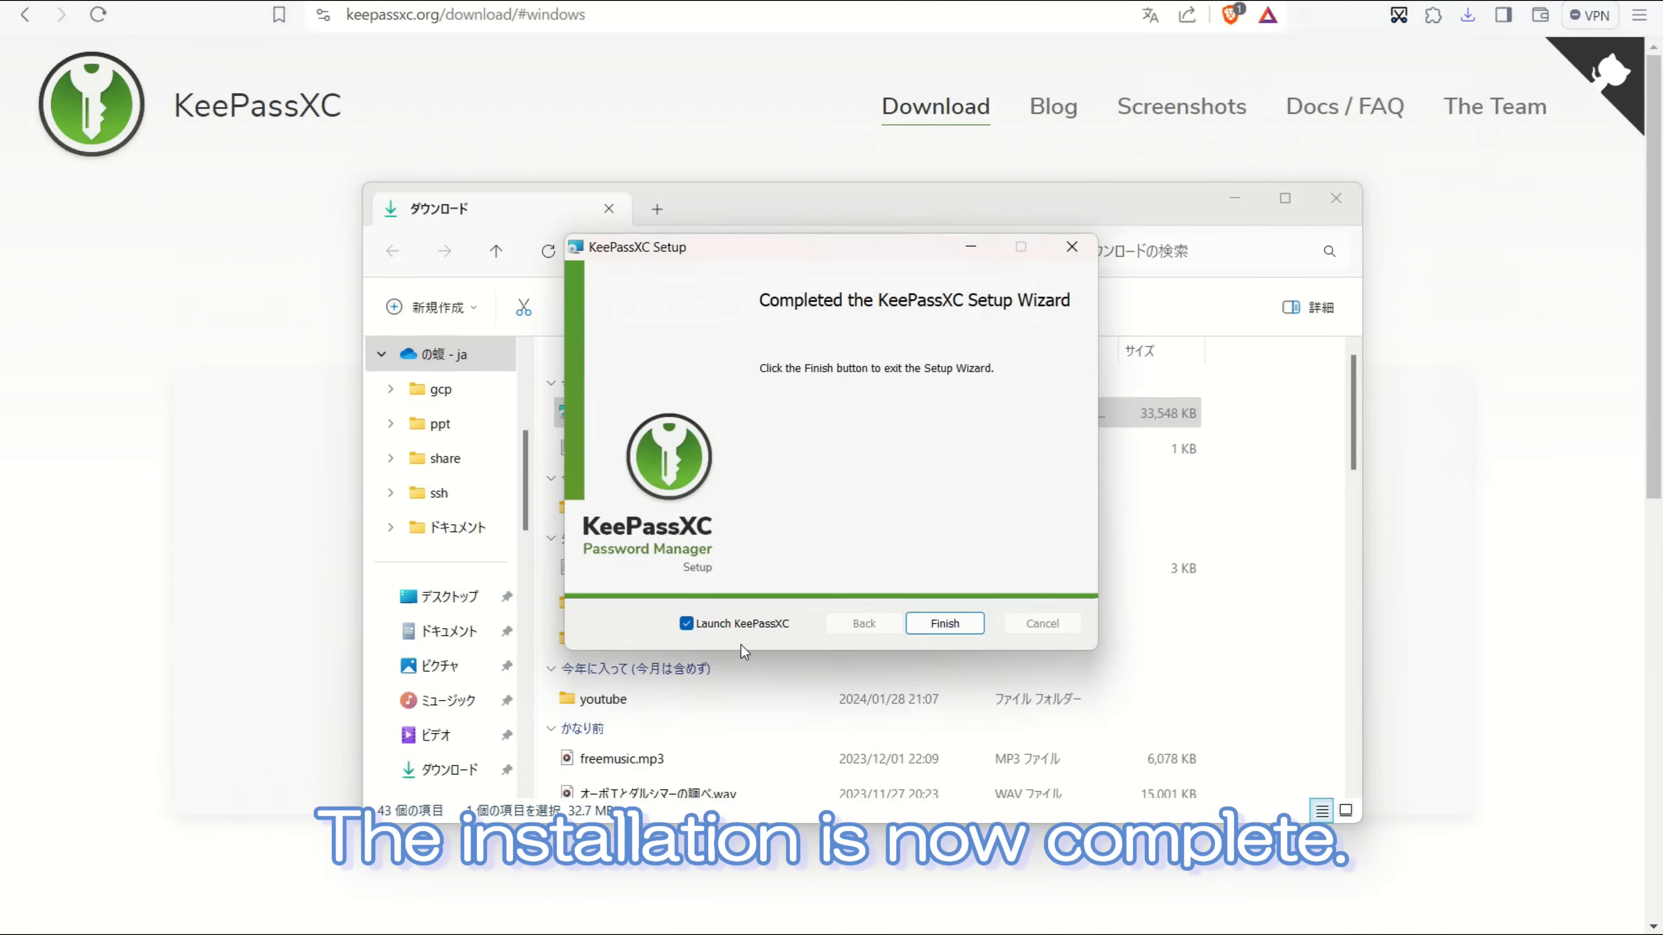
click(945, 624)
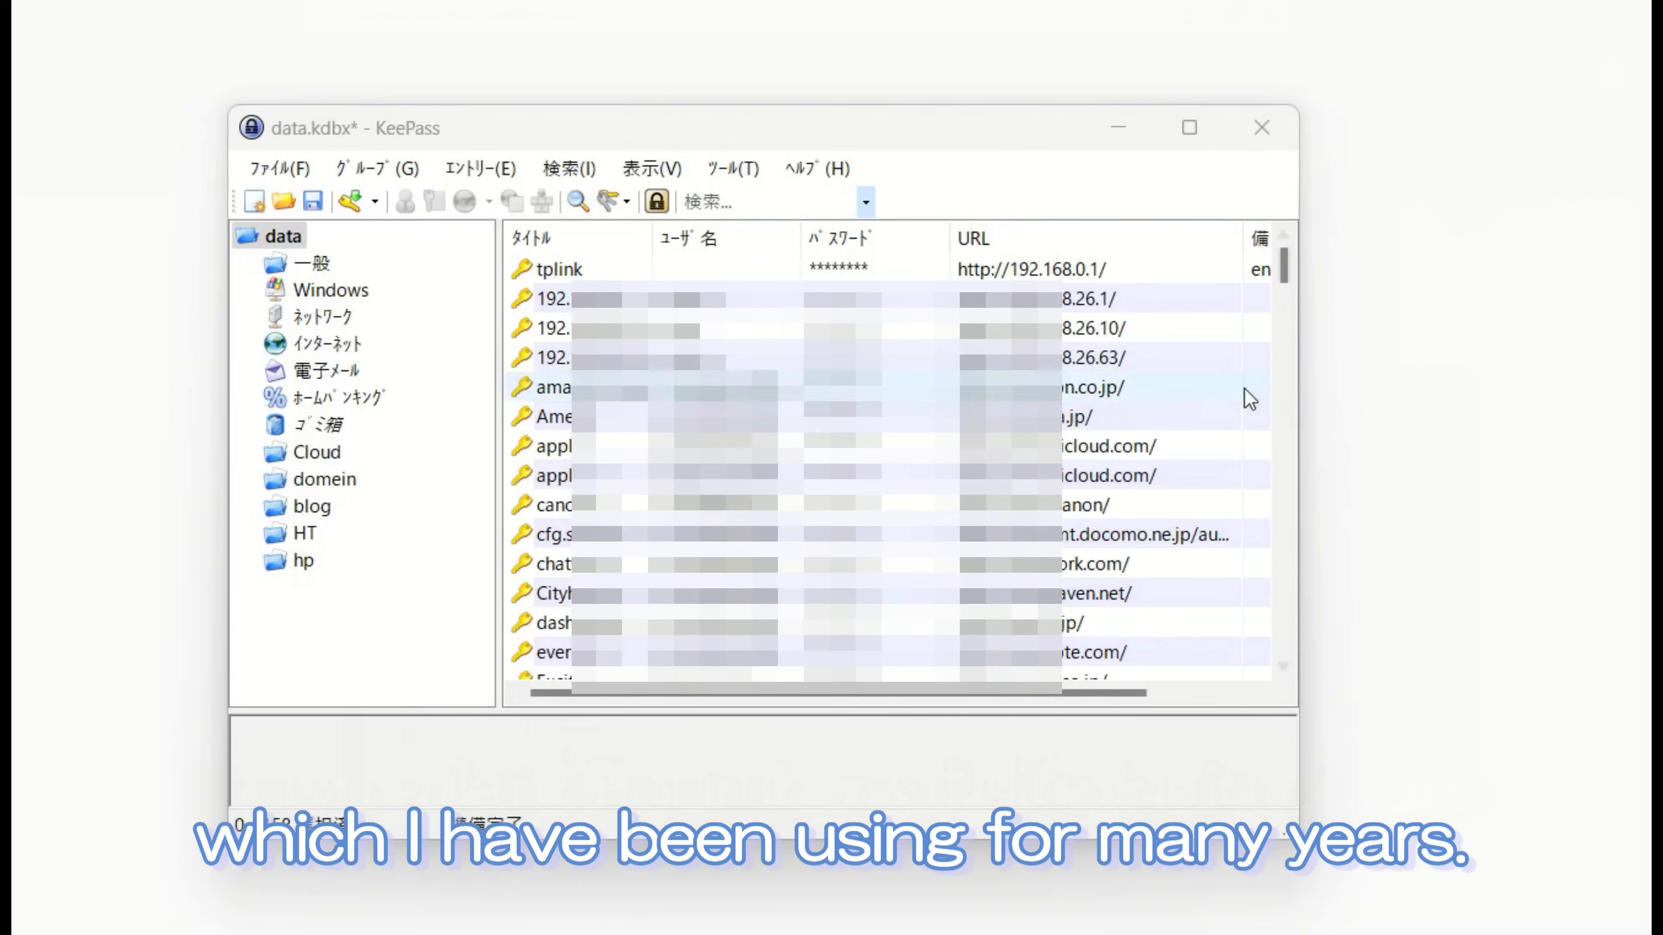
Step: In KeePass, export the database in KeePass KDB (1.x) format as data.kdb to the ダウンロード folder, authorising with the master password
click(284, 172)
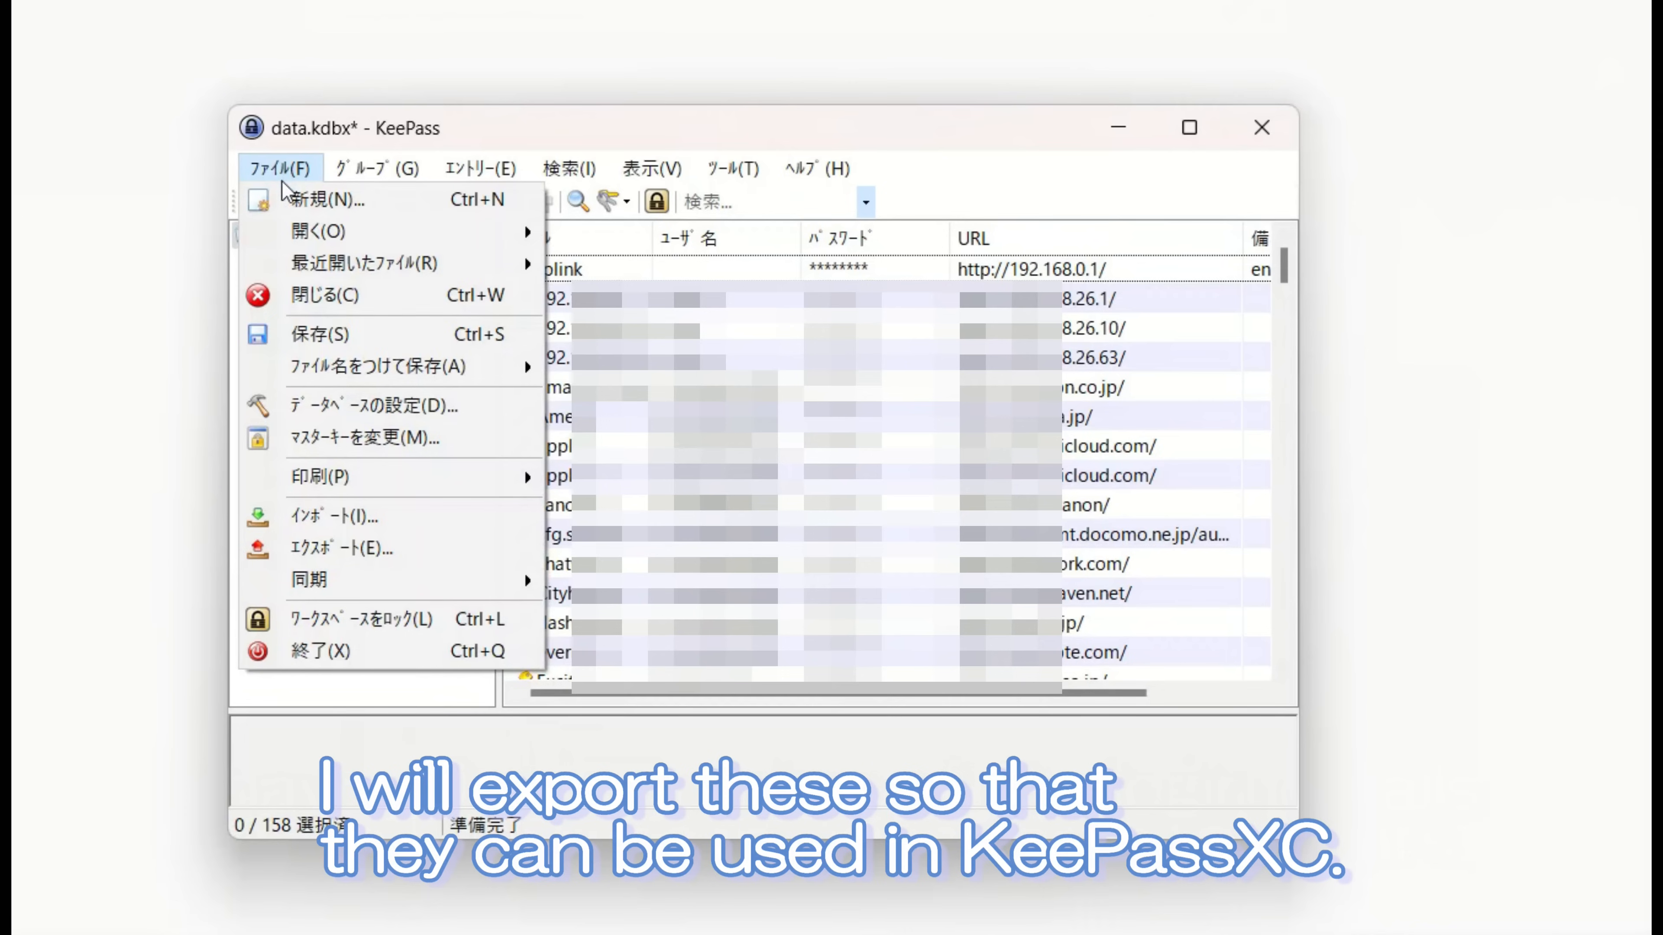
click(341, 547)
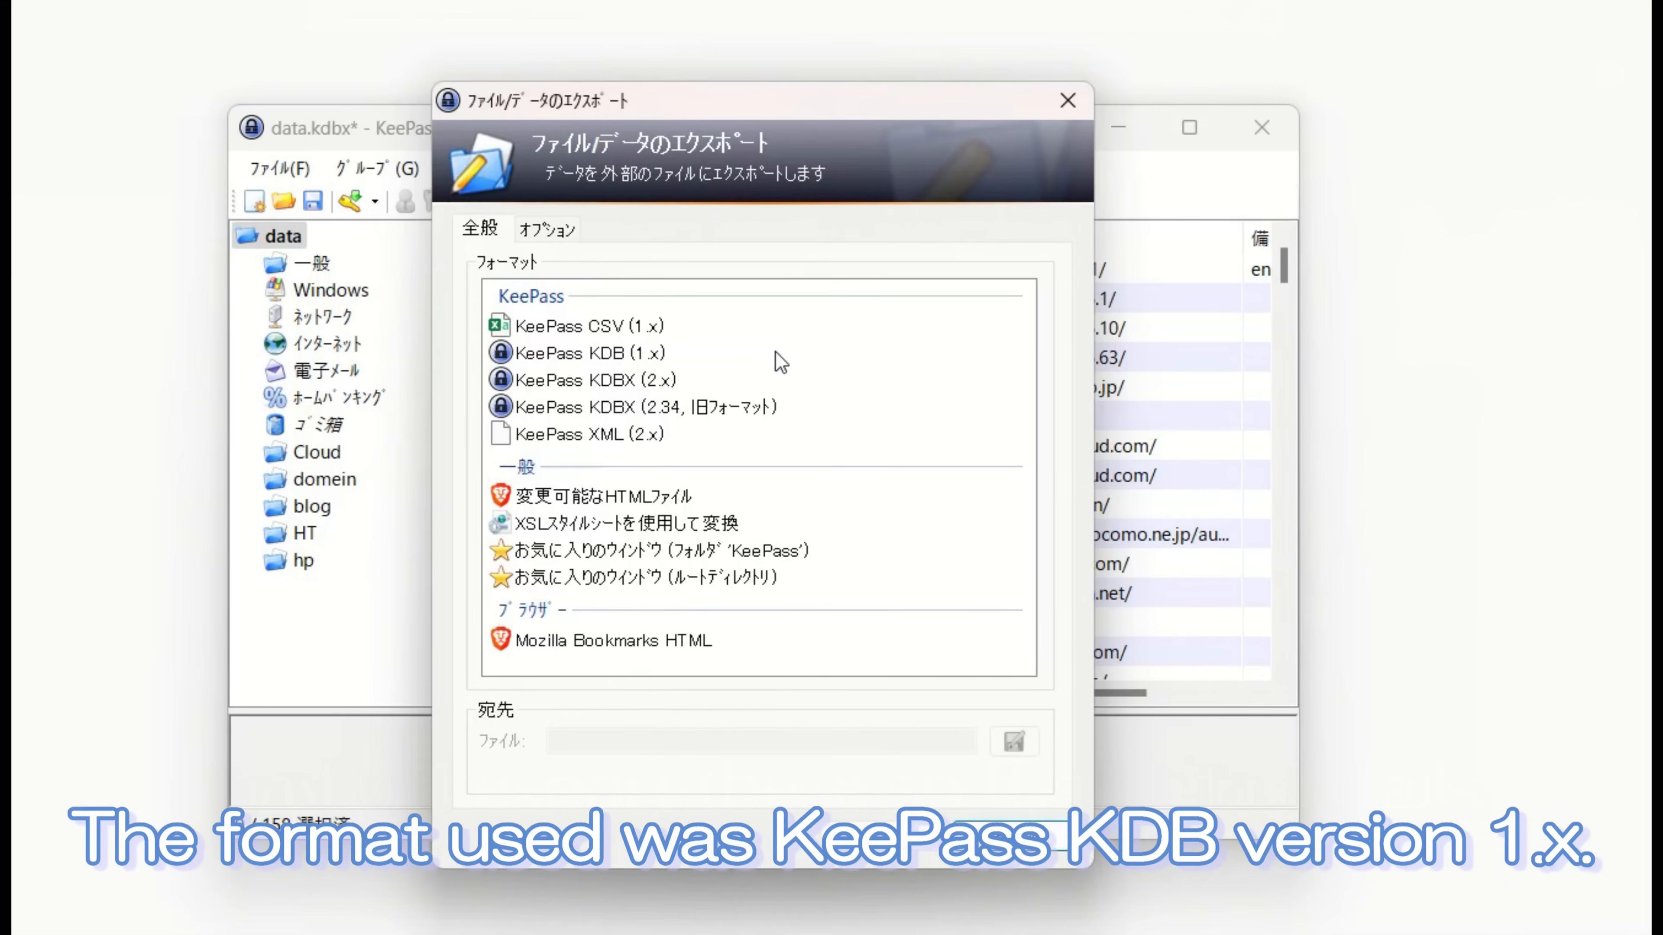
click(670, 359)
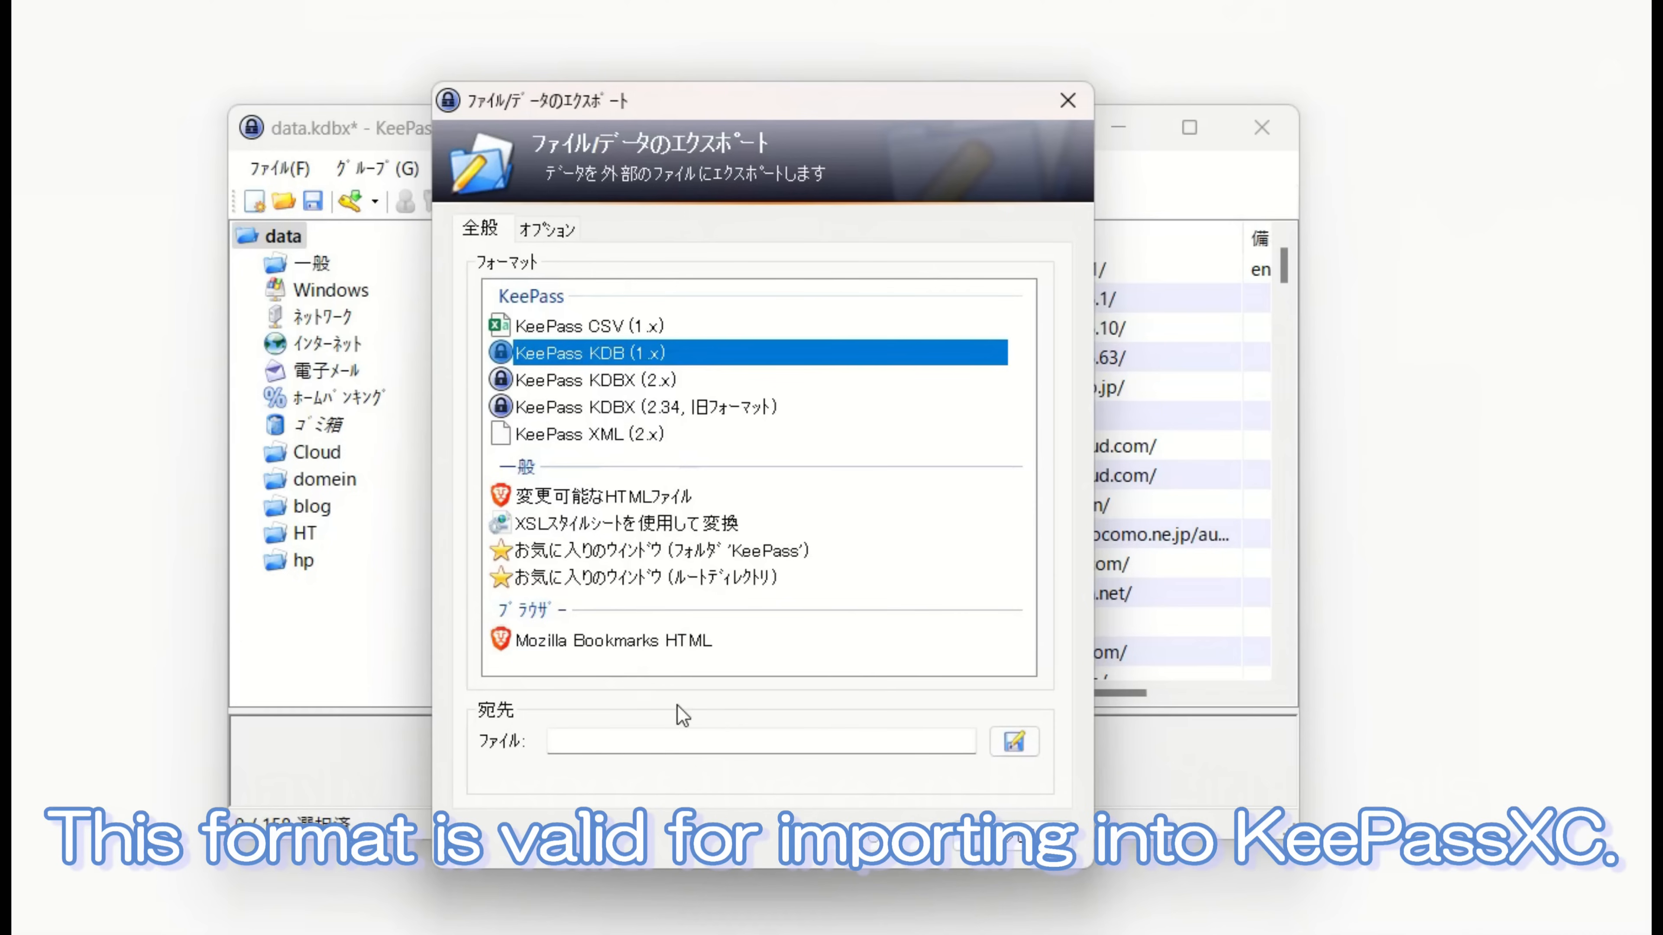
click(668, 741)
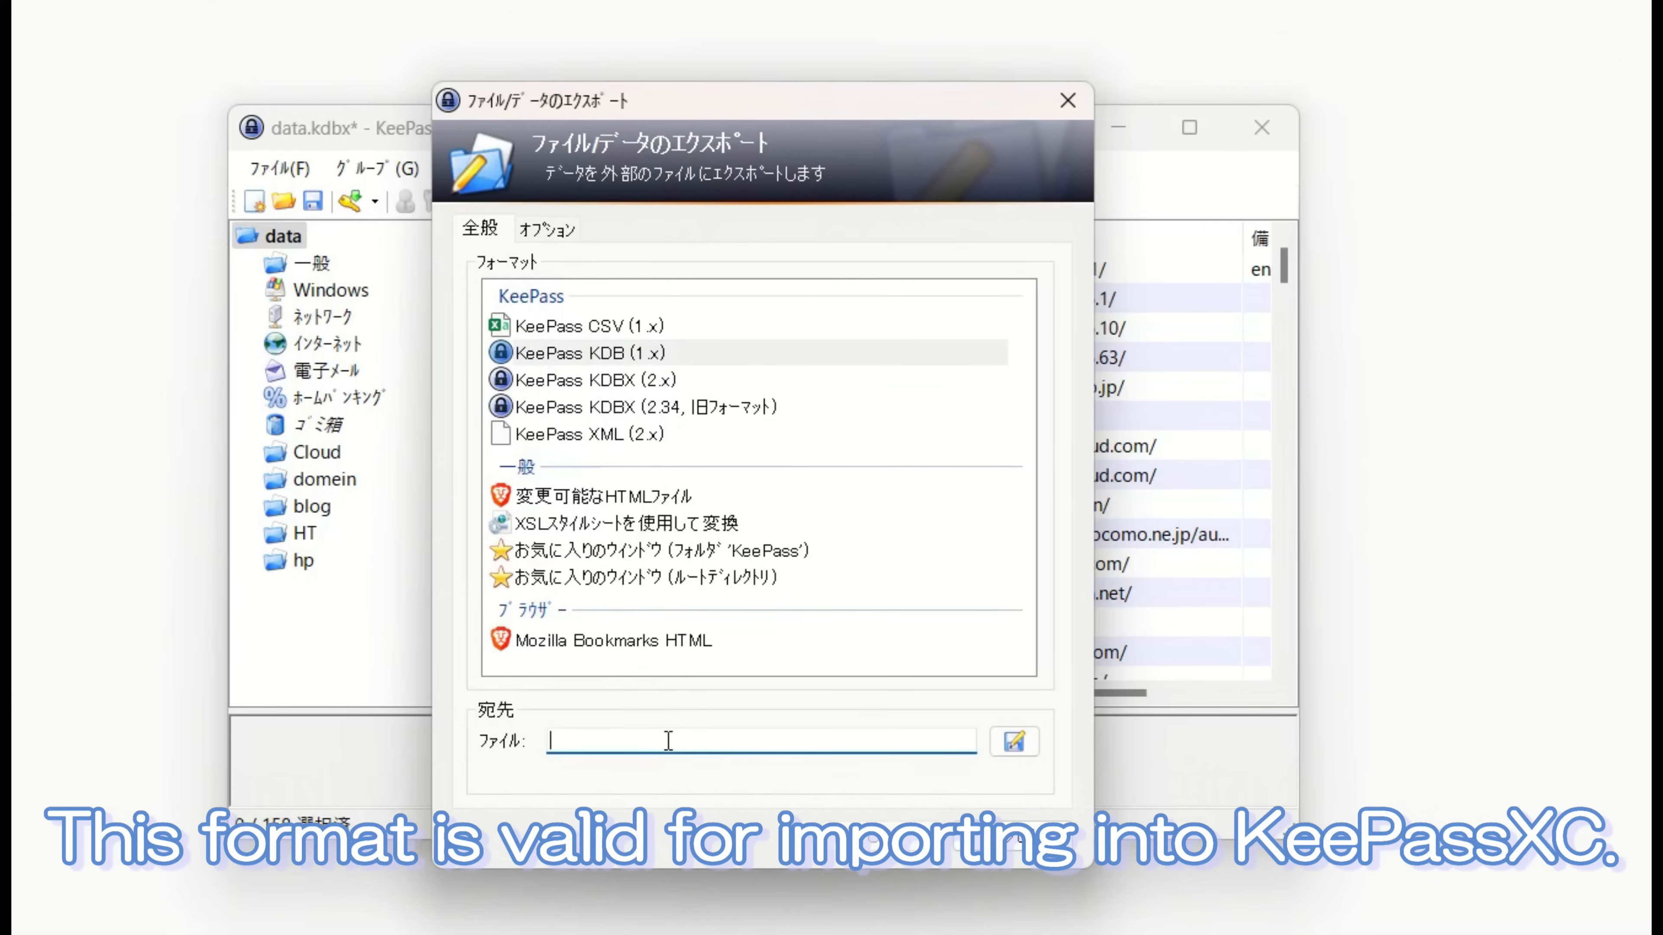
text(back)
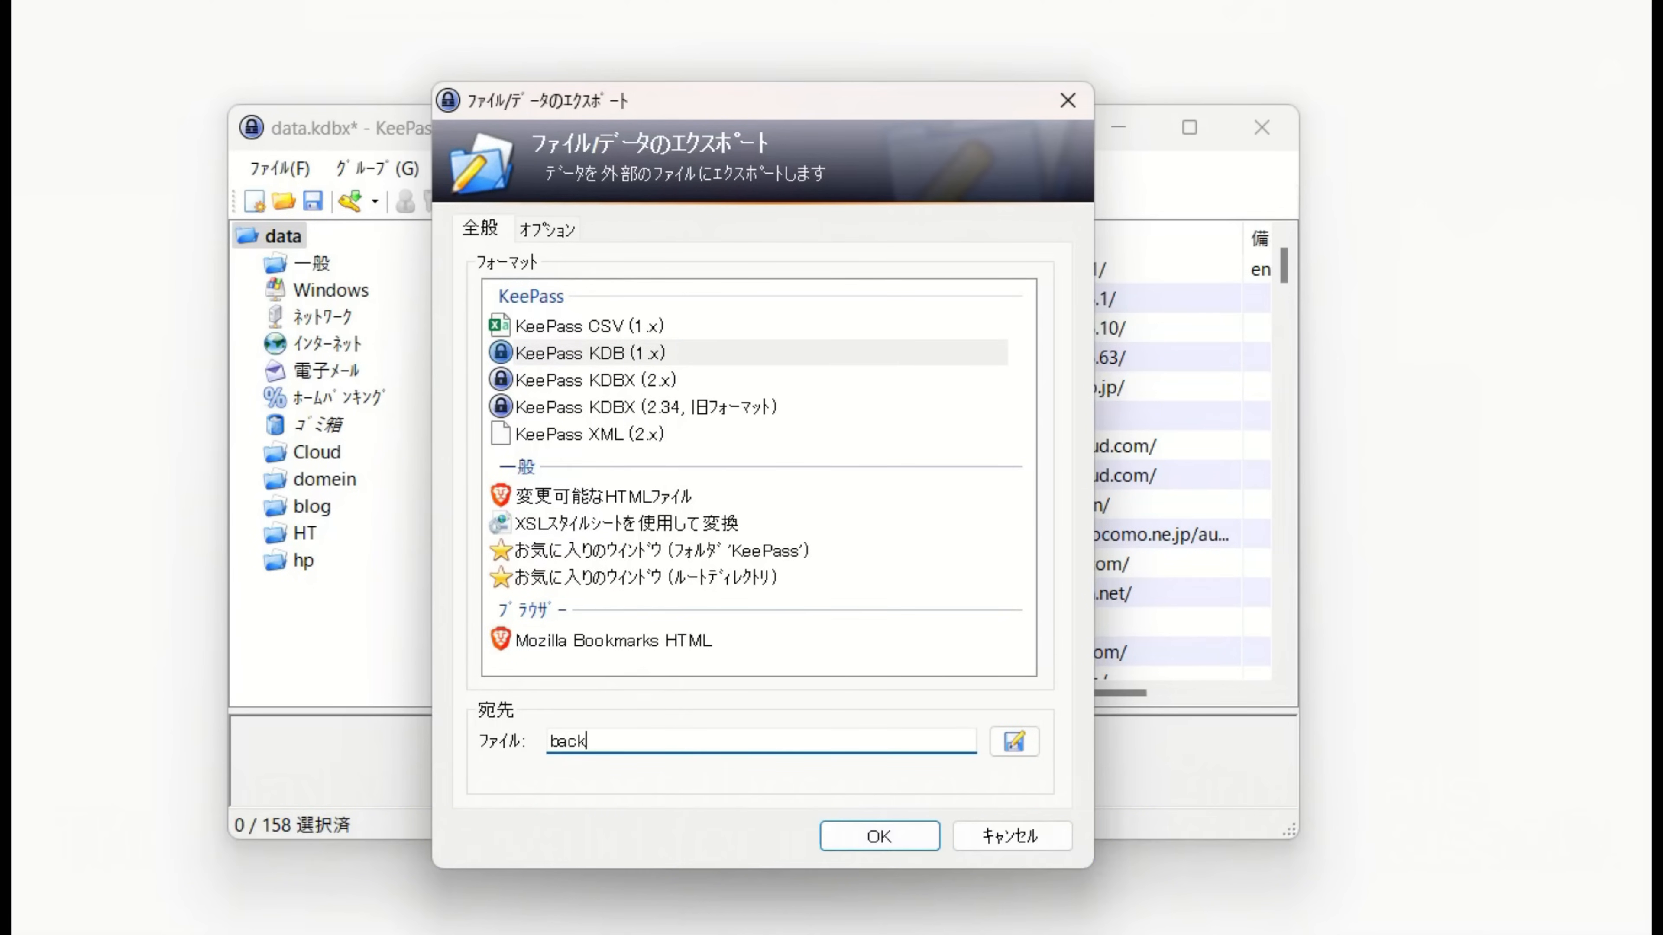
click(1013, 743)
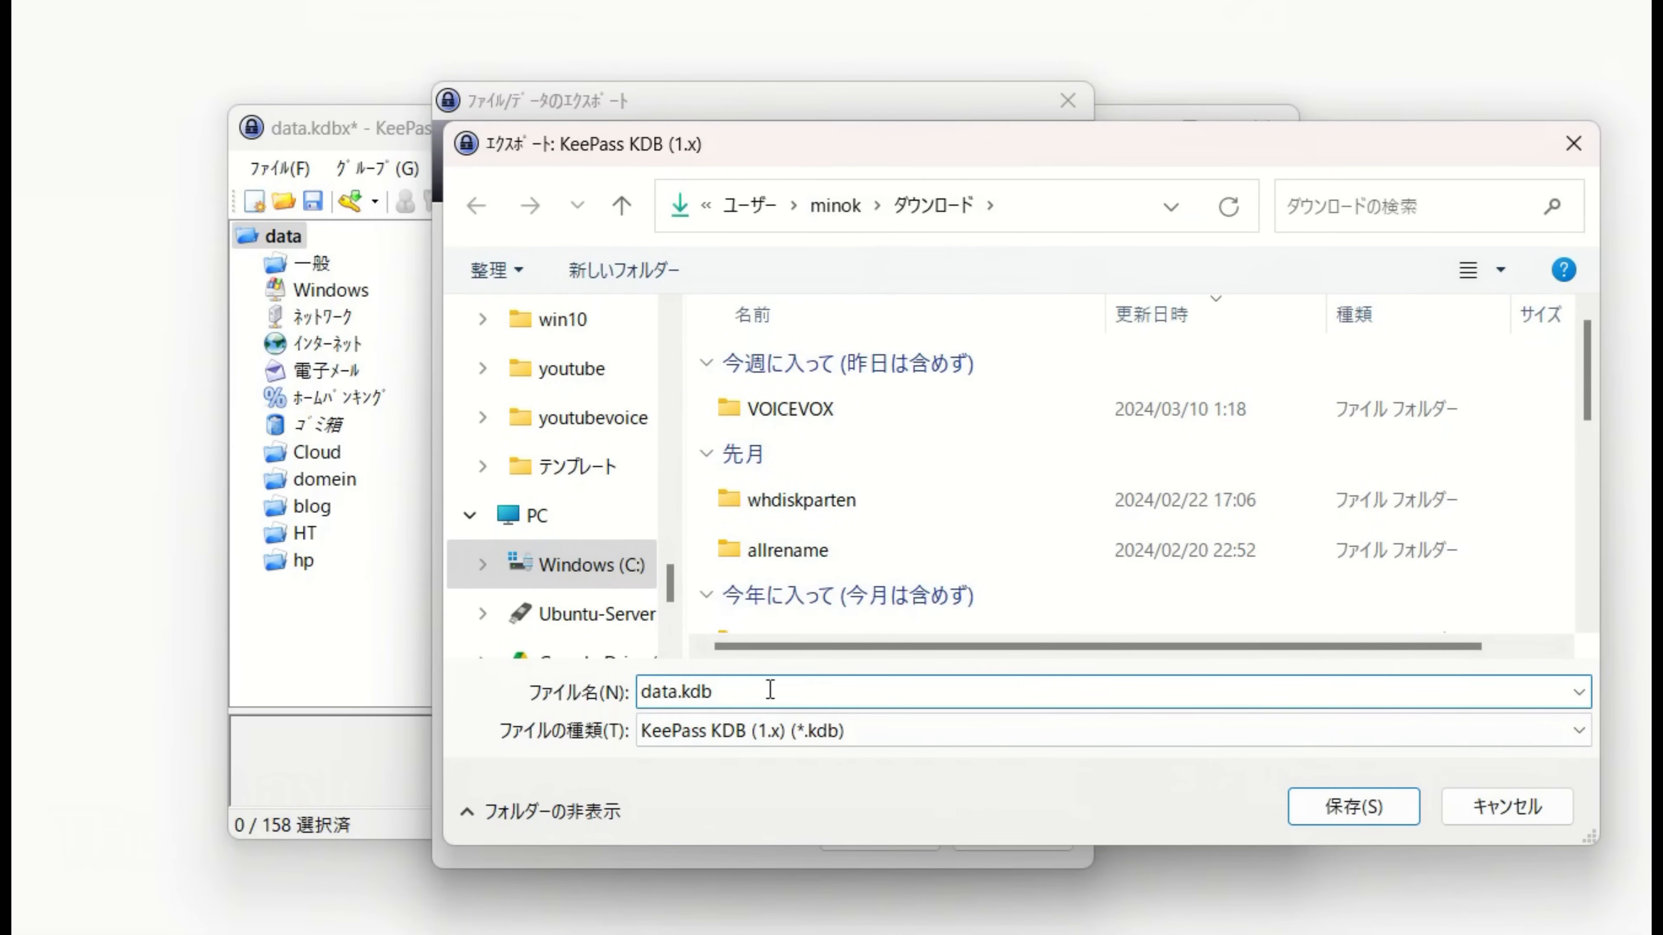
click(1302, 804)
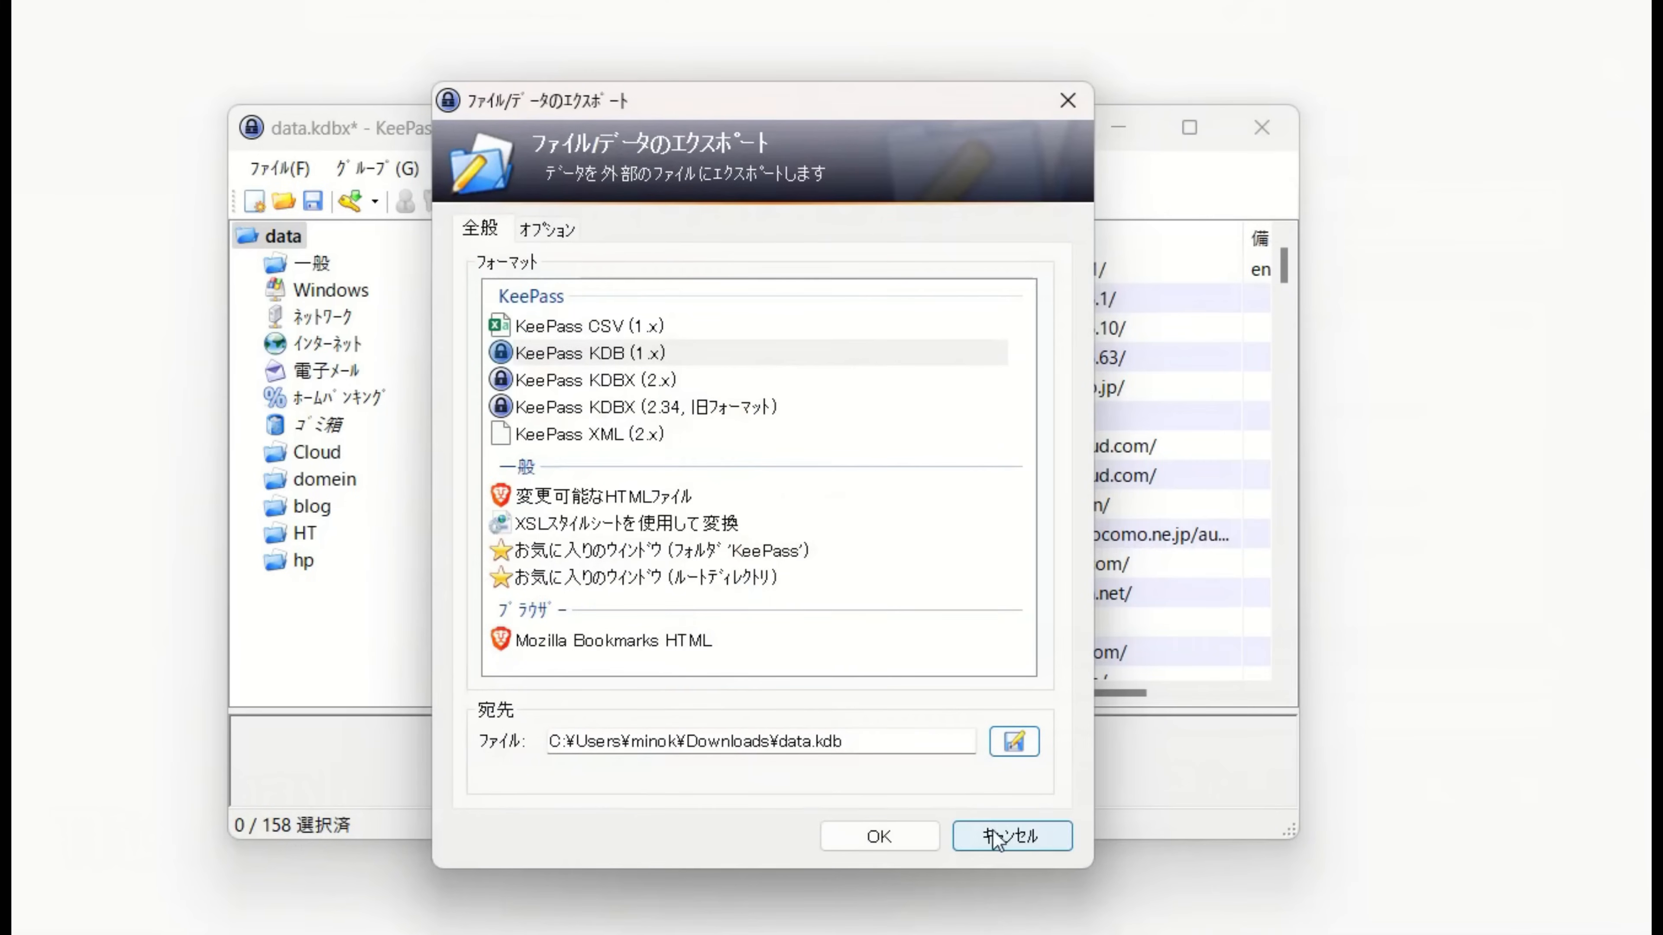
click(877, 839)
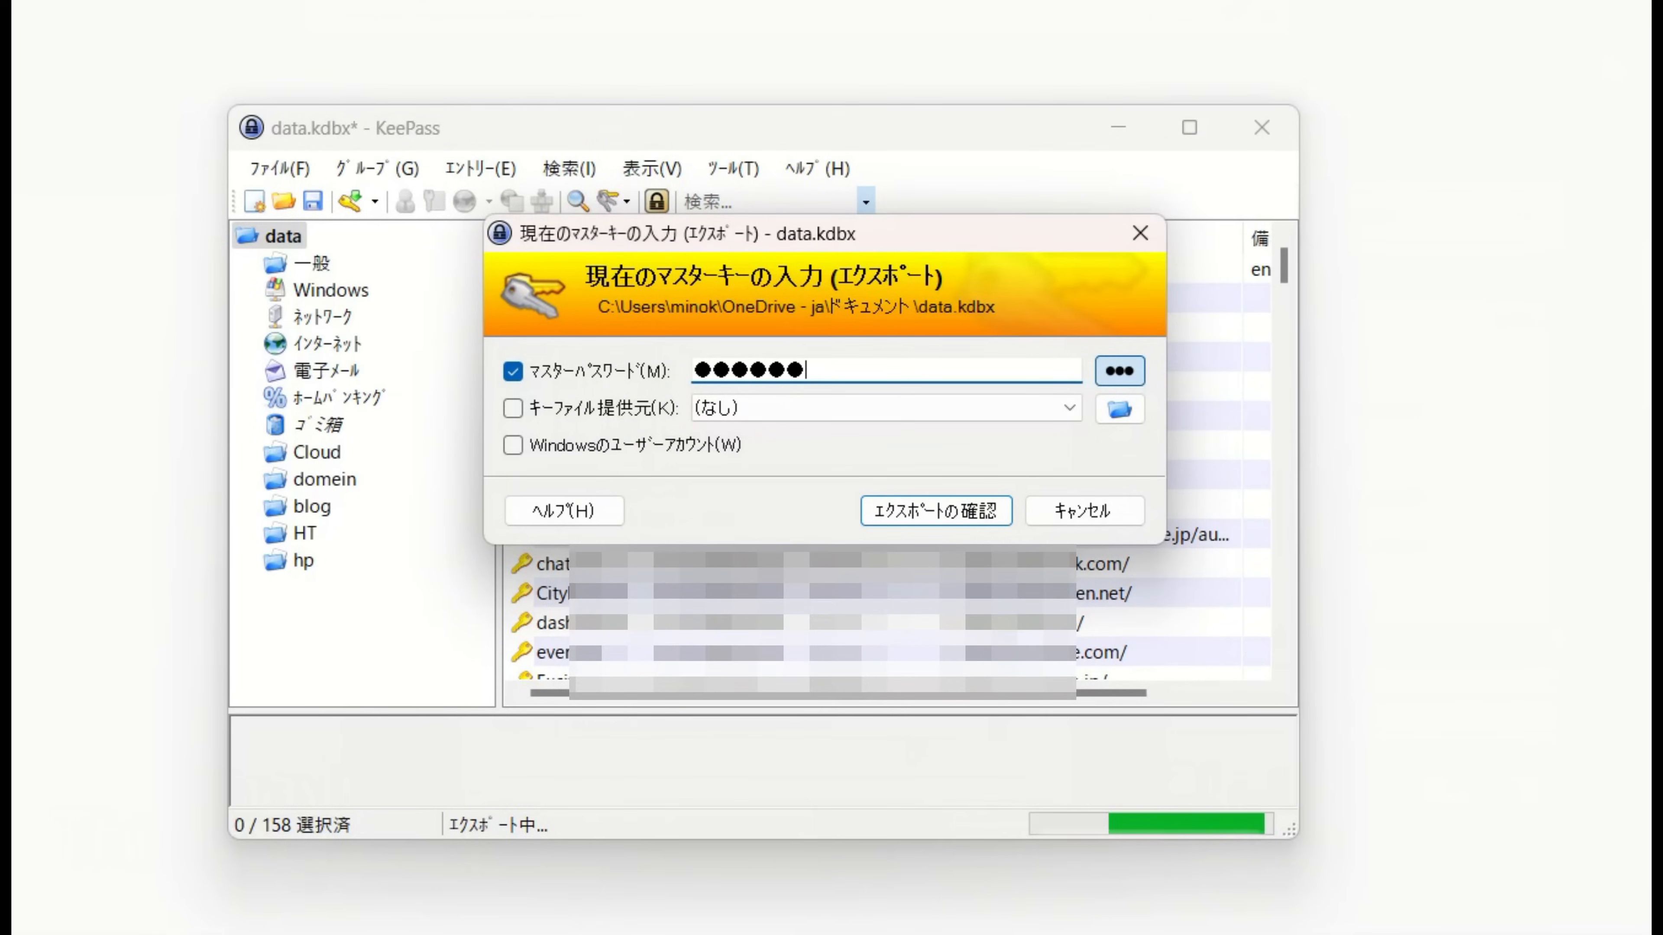
key(Return)
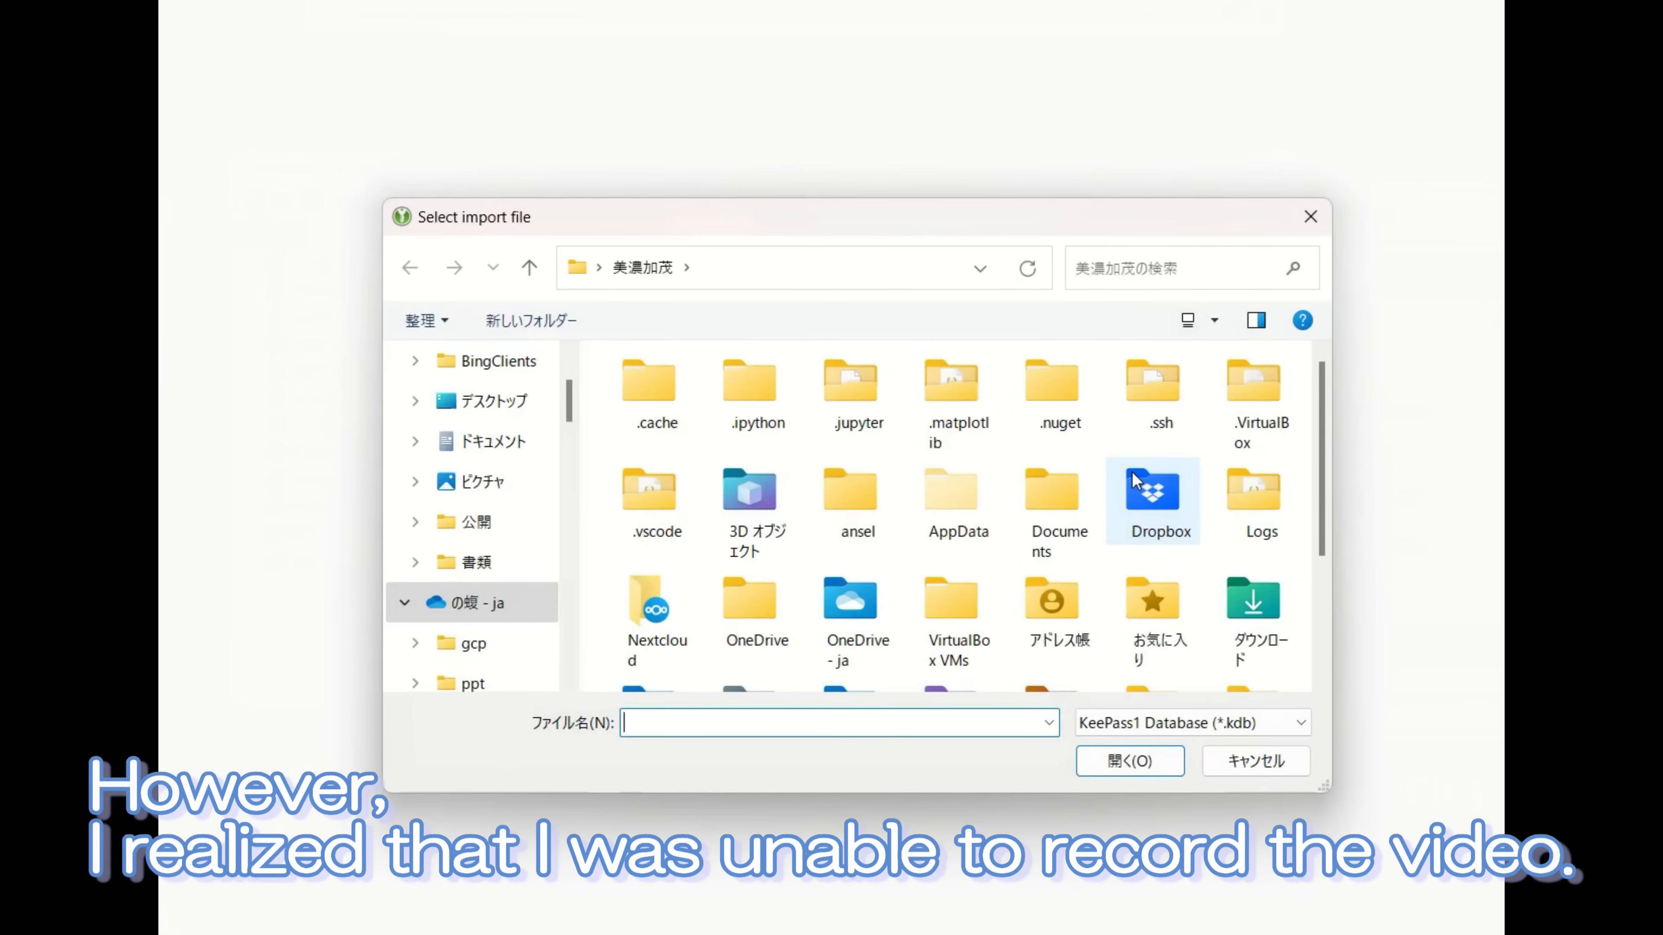
Step: Select data.kdb from the ダウンロード folder as the import file for KeePassXC
scroll(519, 526, down, 3)
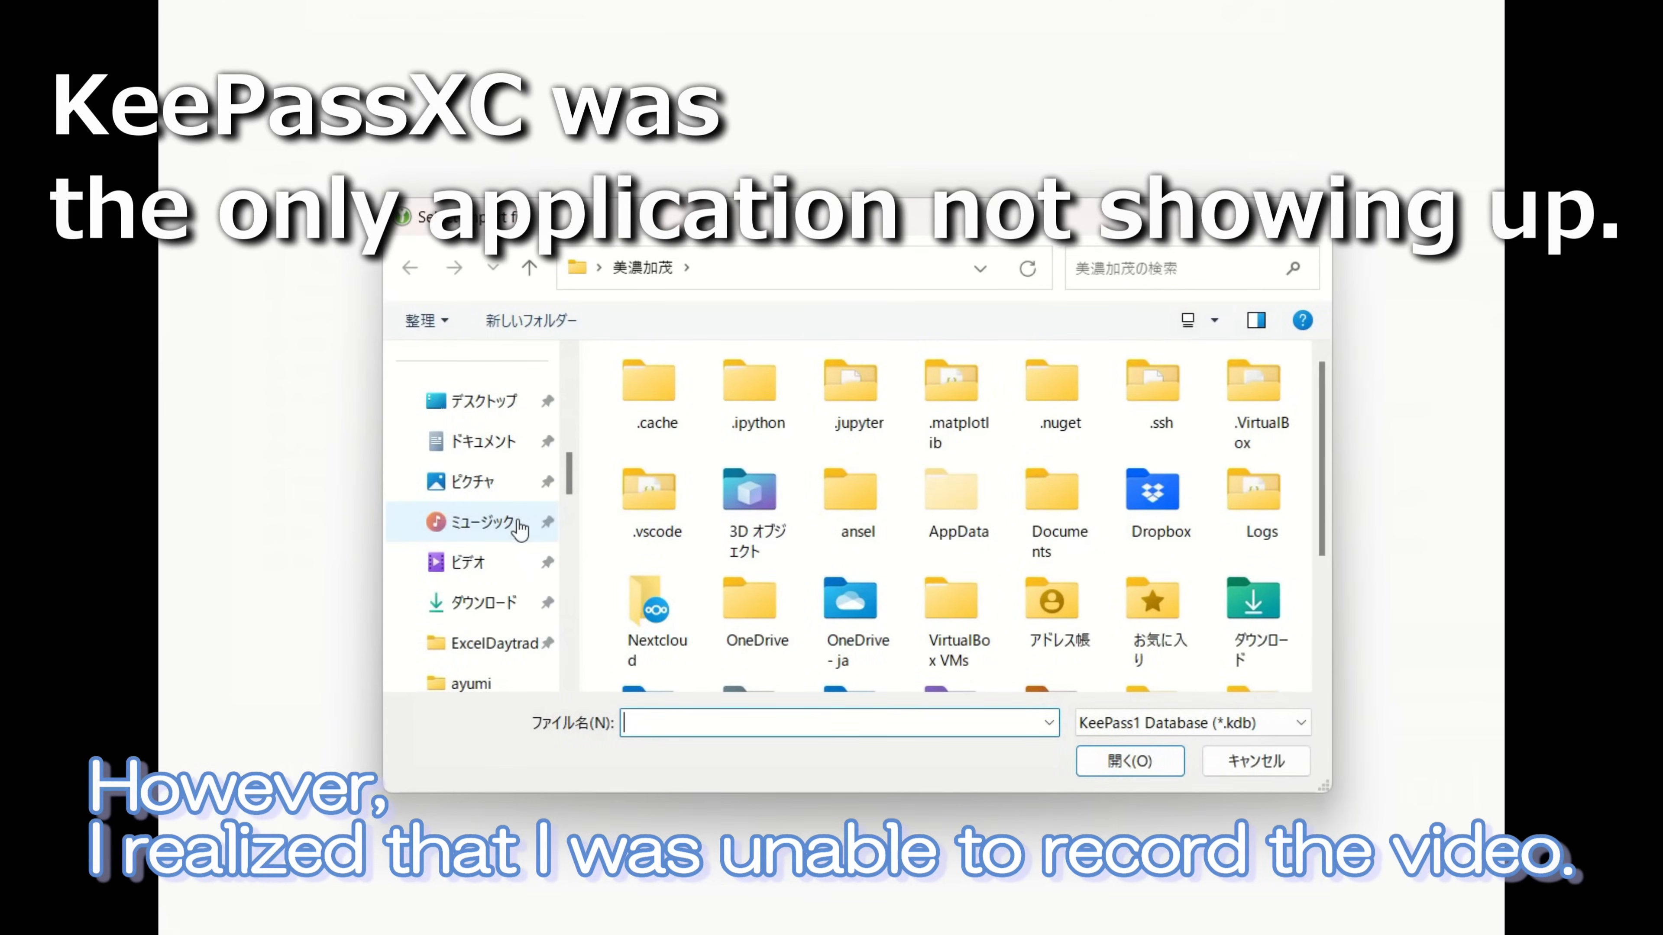
click(491, 606)
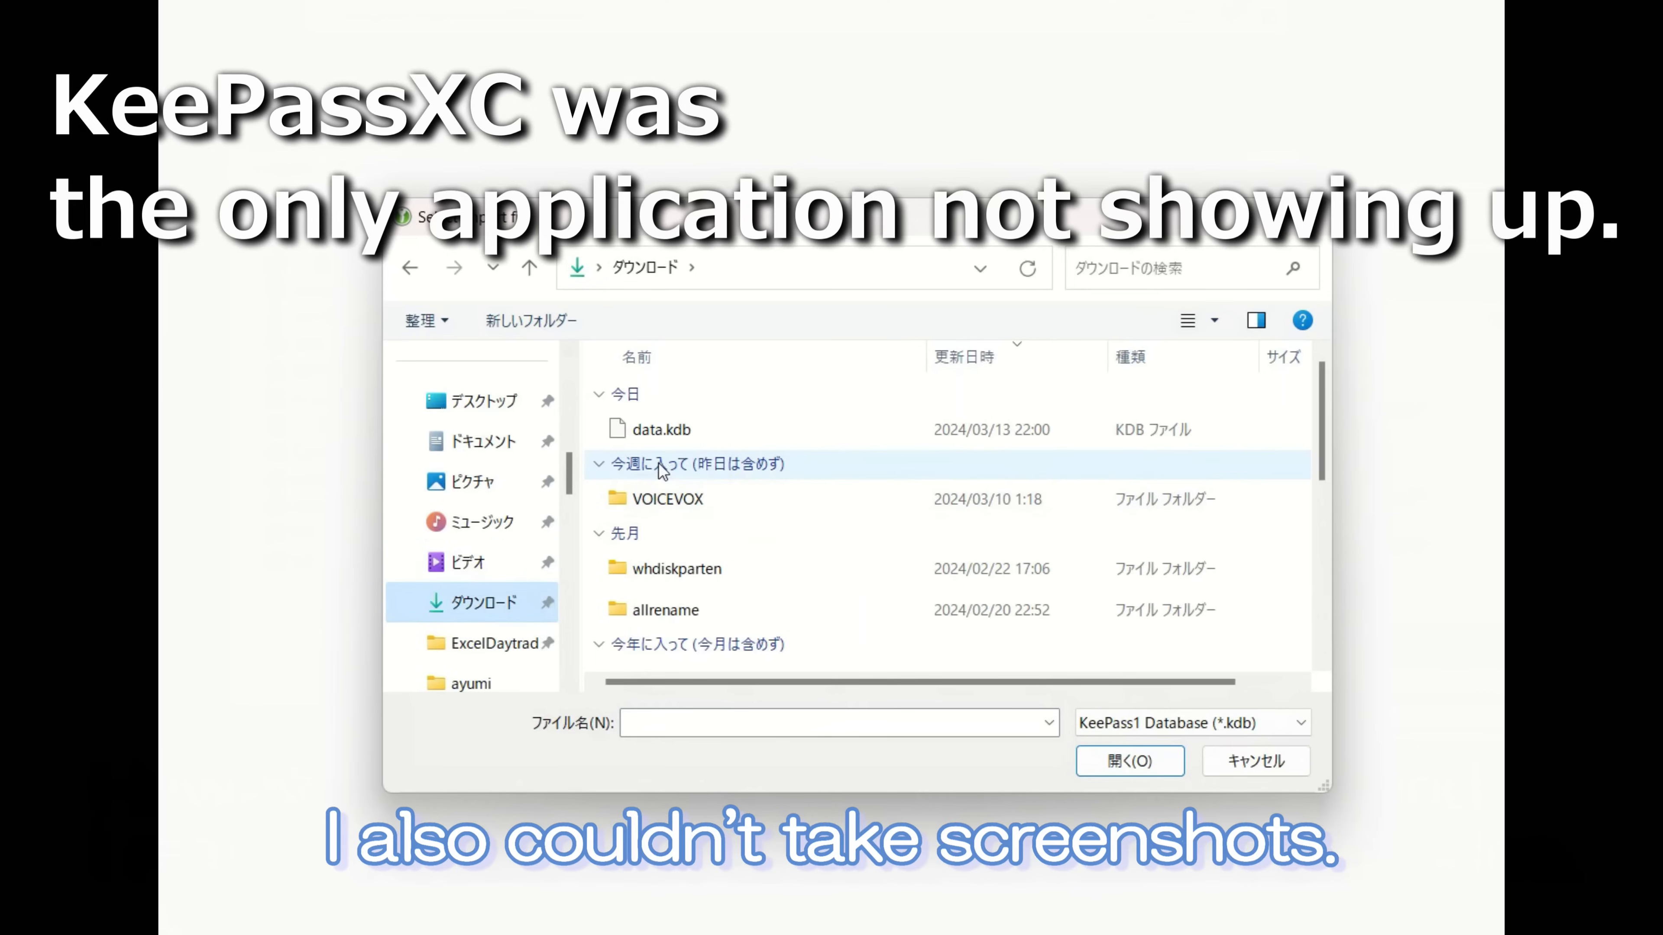
click(661, 439)
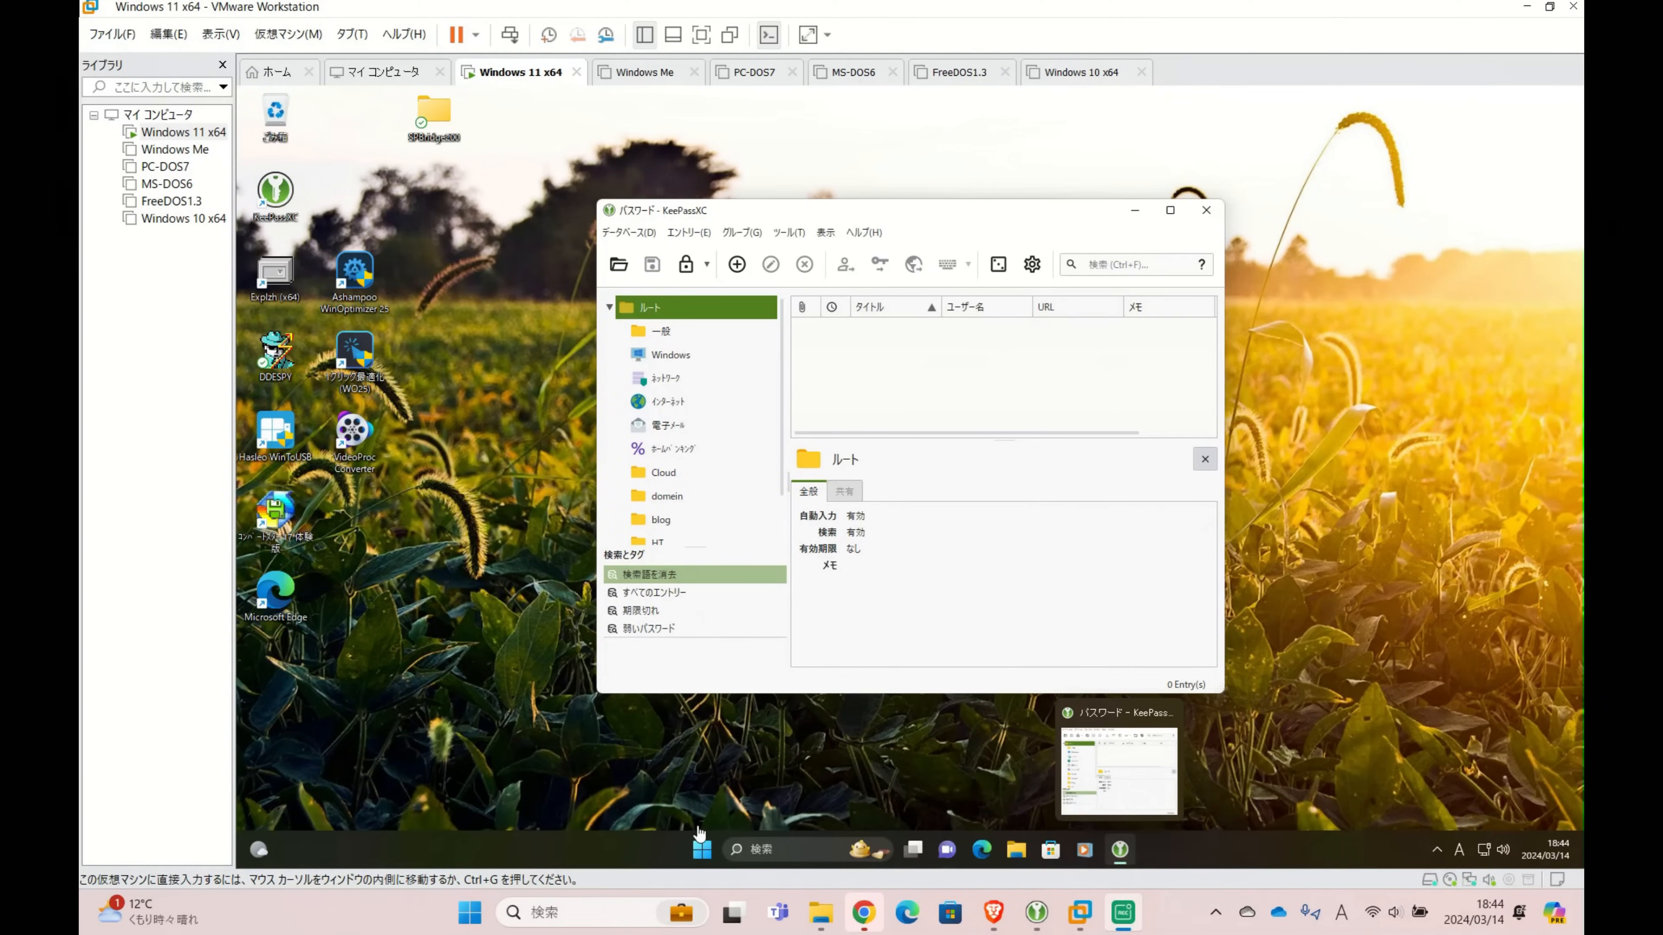
click(702, 850)
click(704, 849)
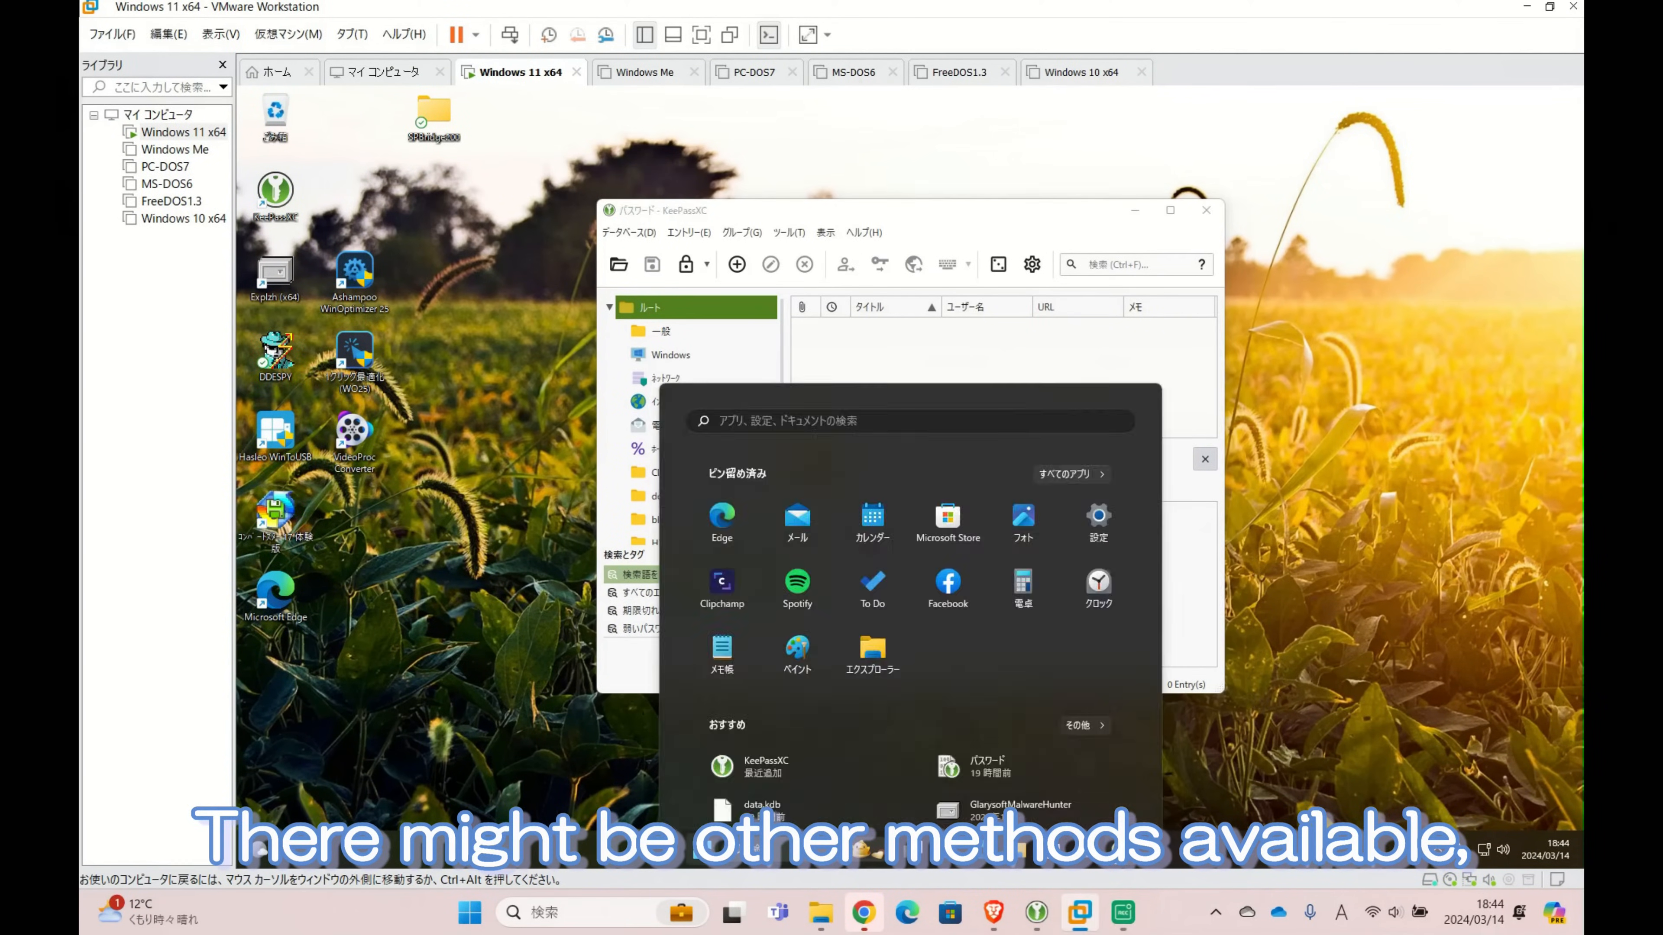
click(703, 849)
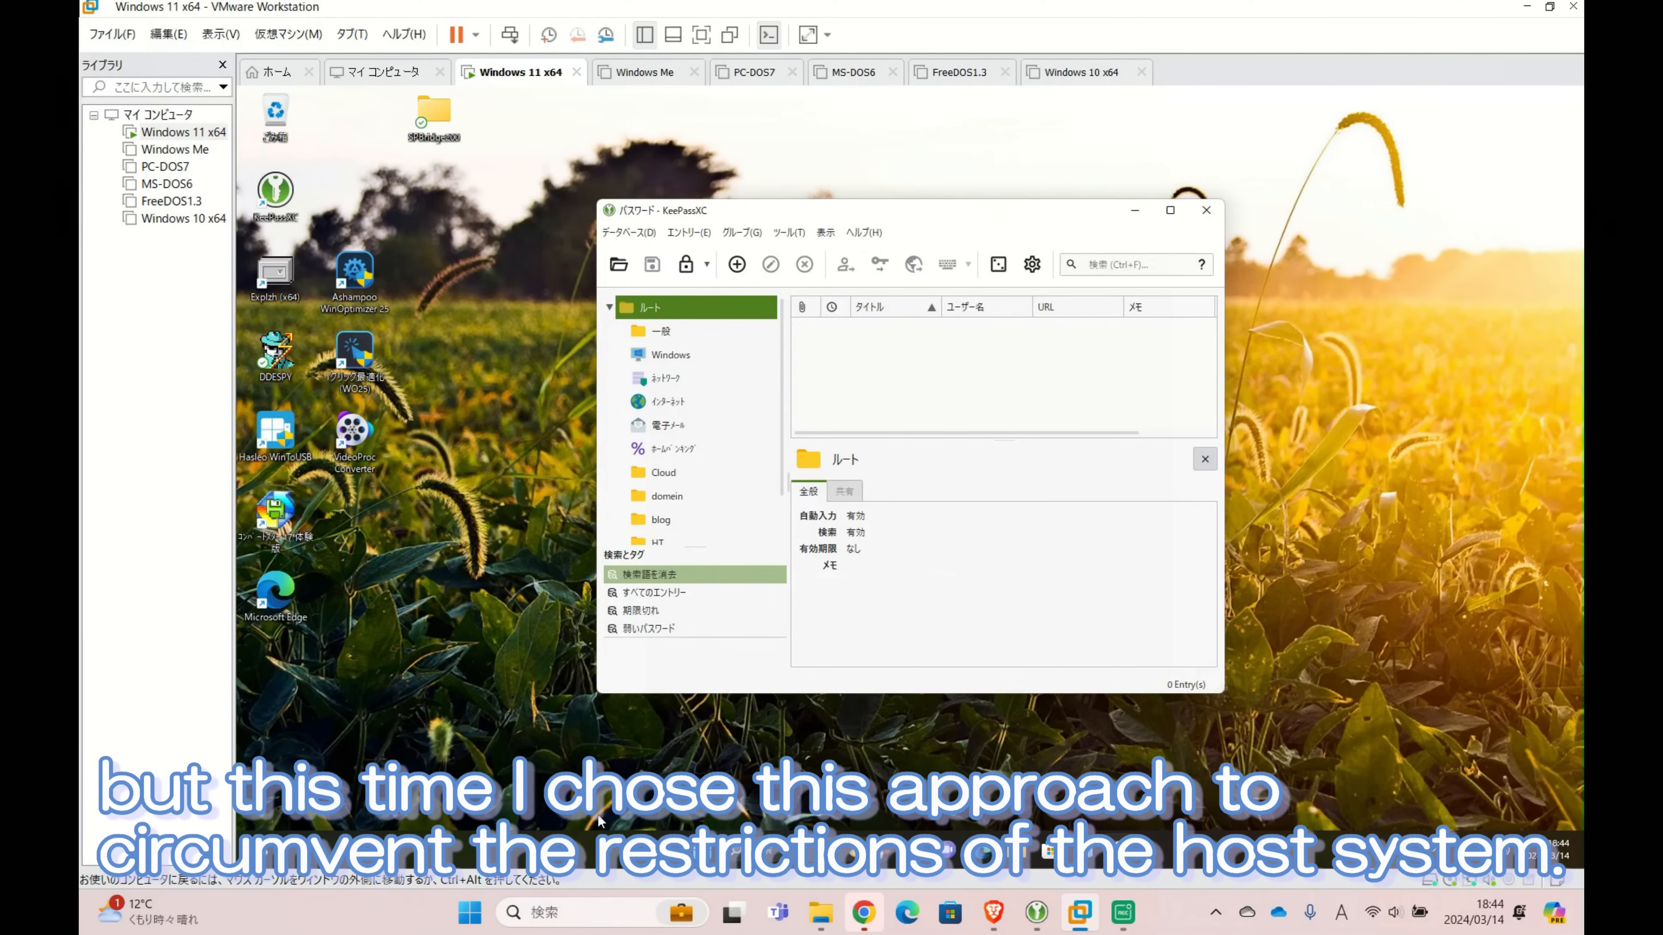
click(469, 912)
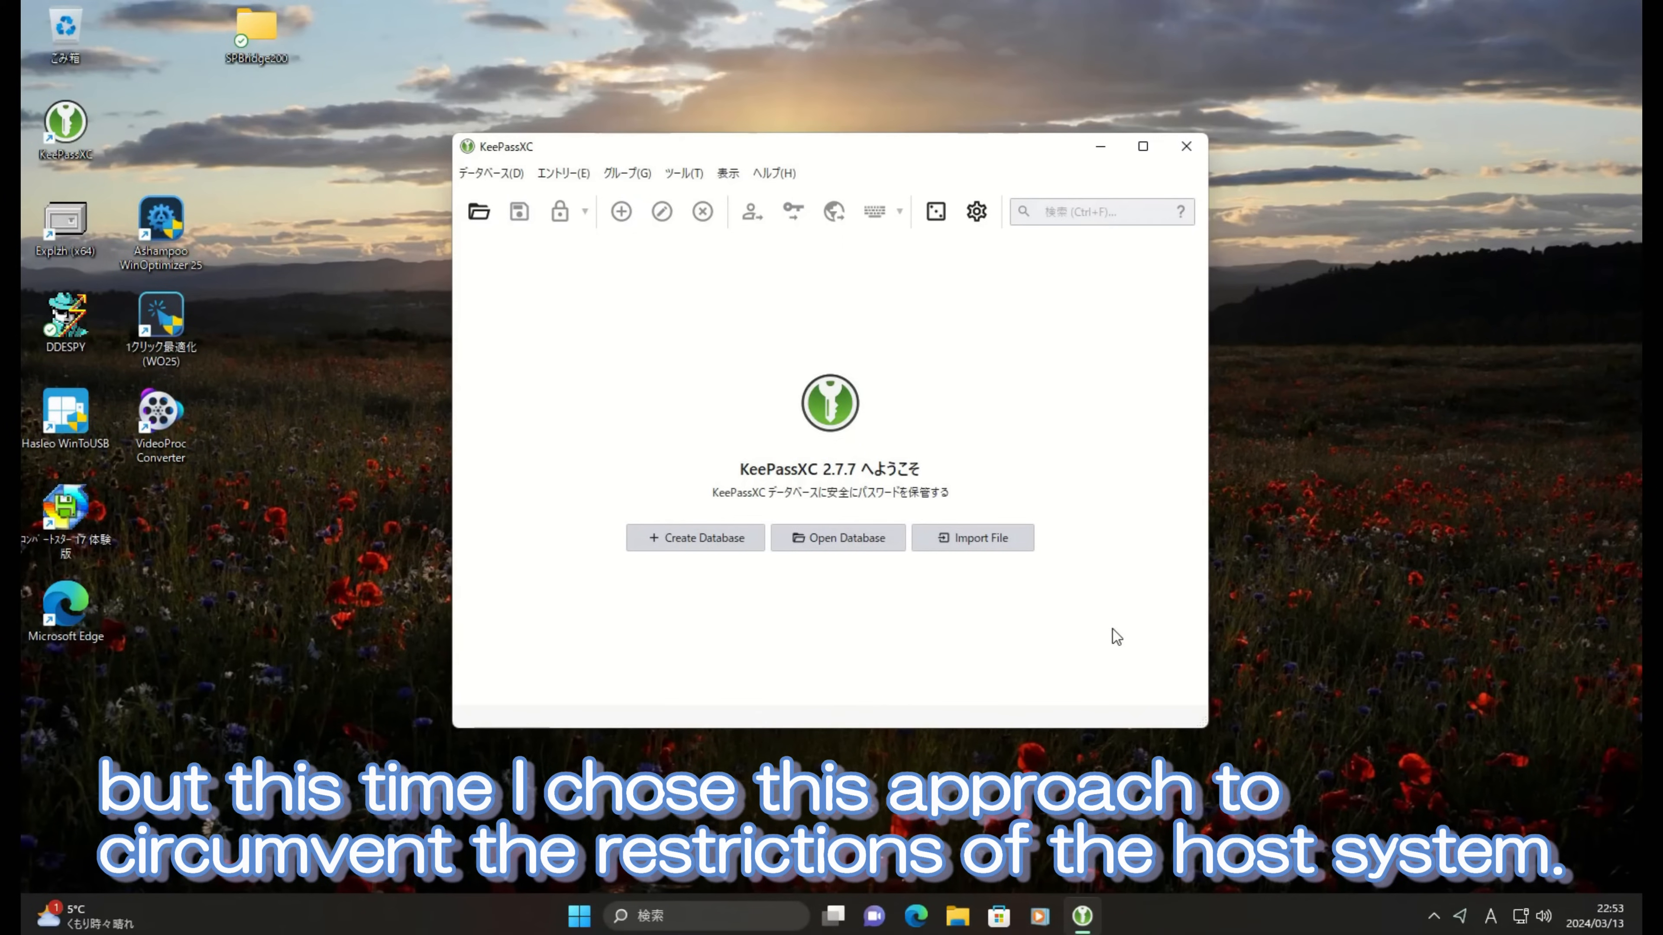
Step: Start a KeePass 1 Database (.kdb) import and choose data.kdb from the ダウンロード folder in vmware-host's Shared Folders
click(991, 536)
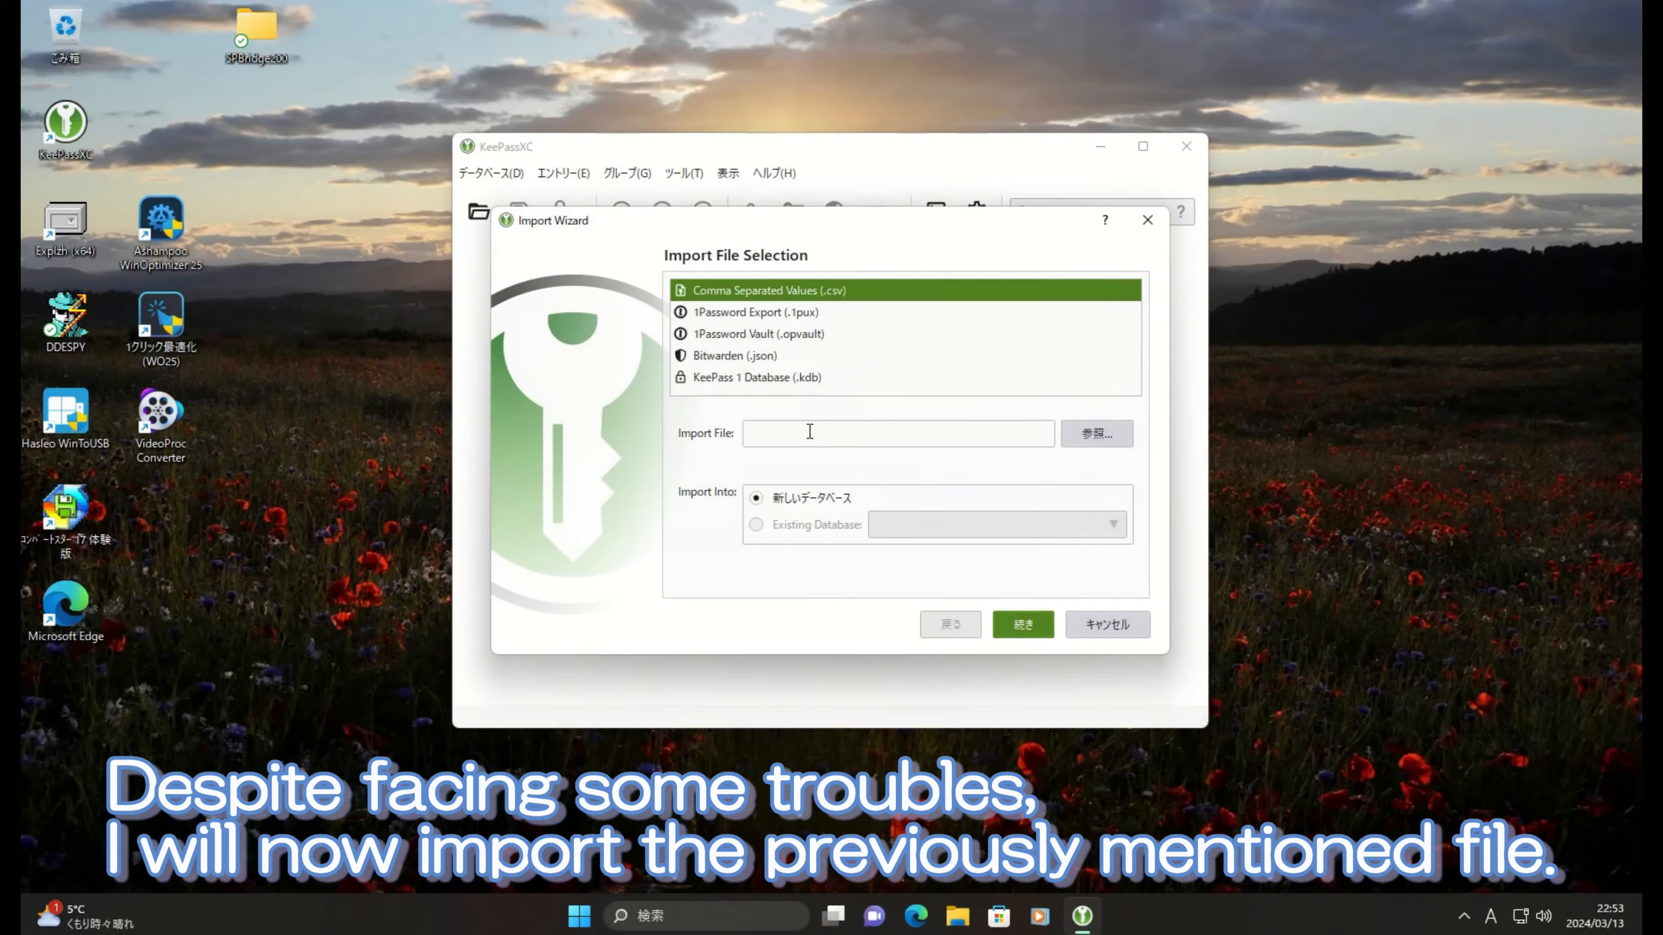
click(793, 380)
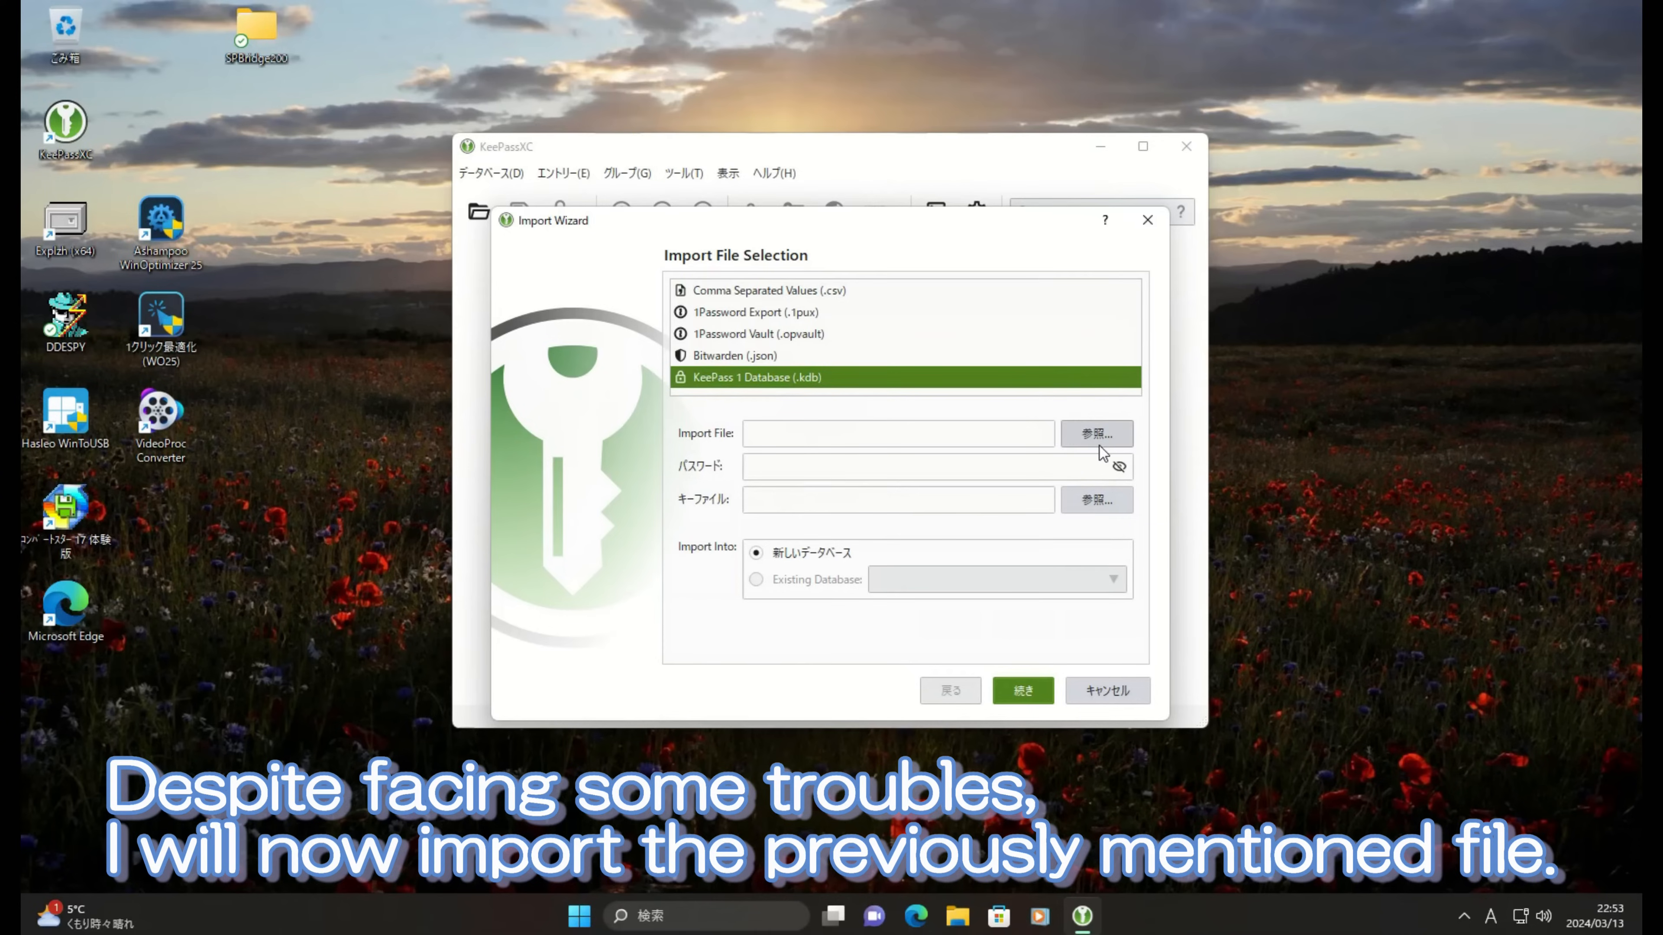
click(1096, 434)
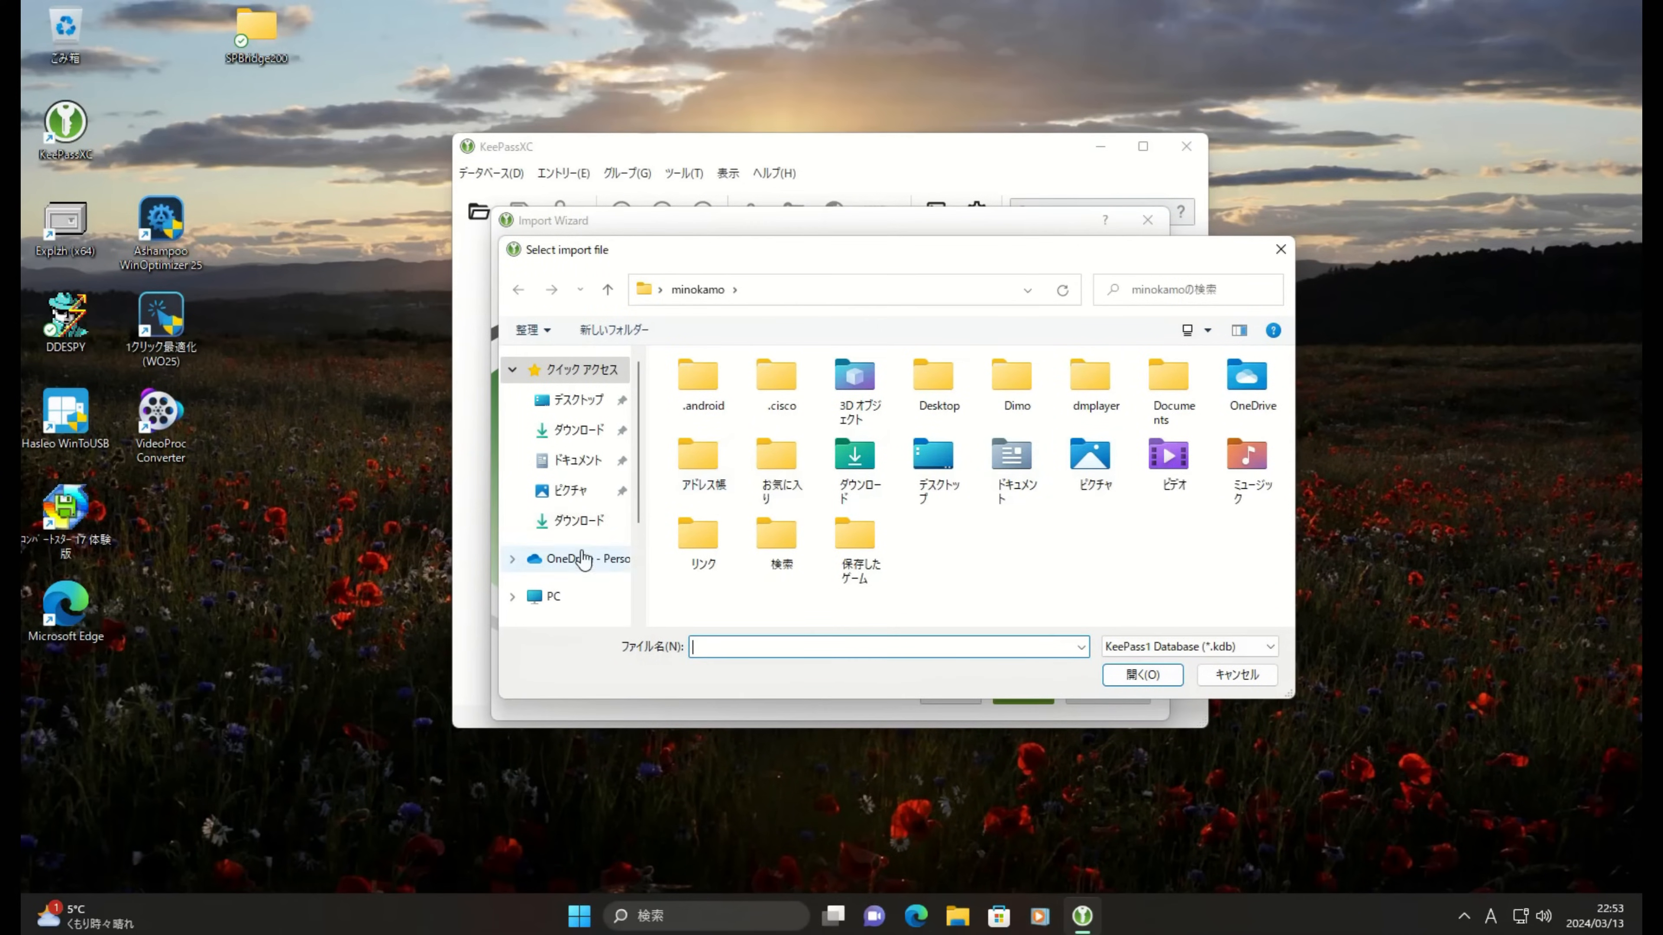
scroll(583, 558, down, 1)
scroll(581, 561, down, 1)
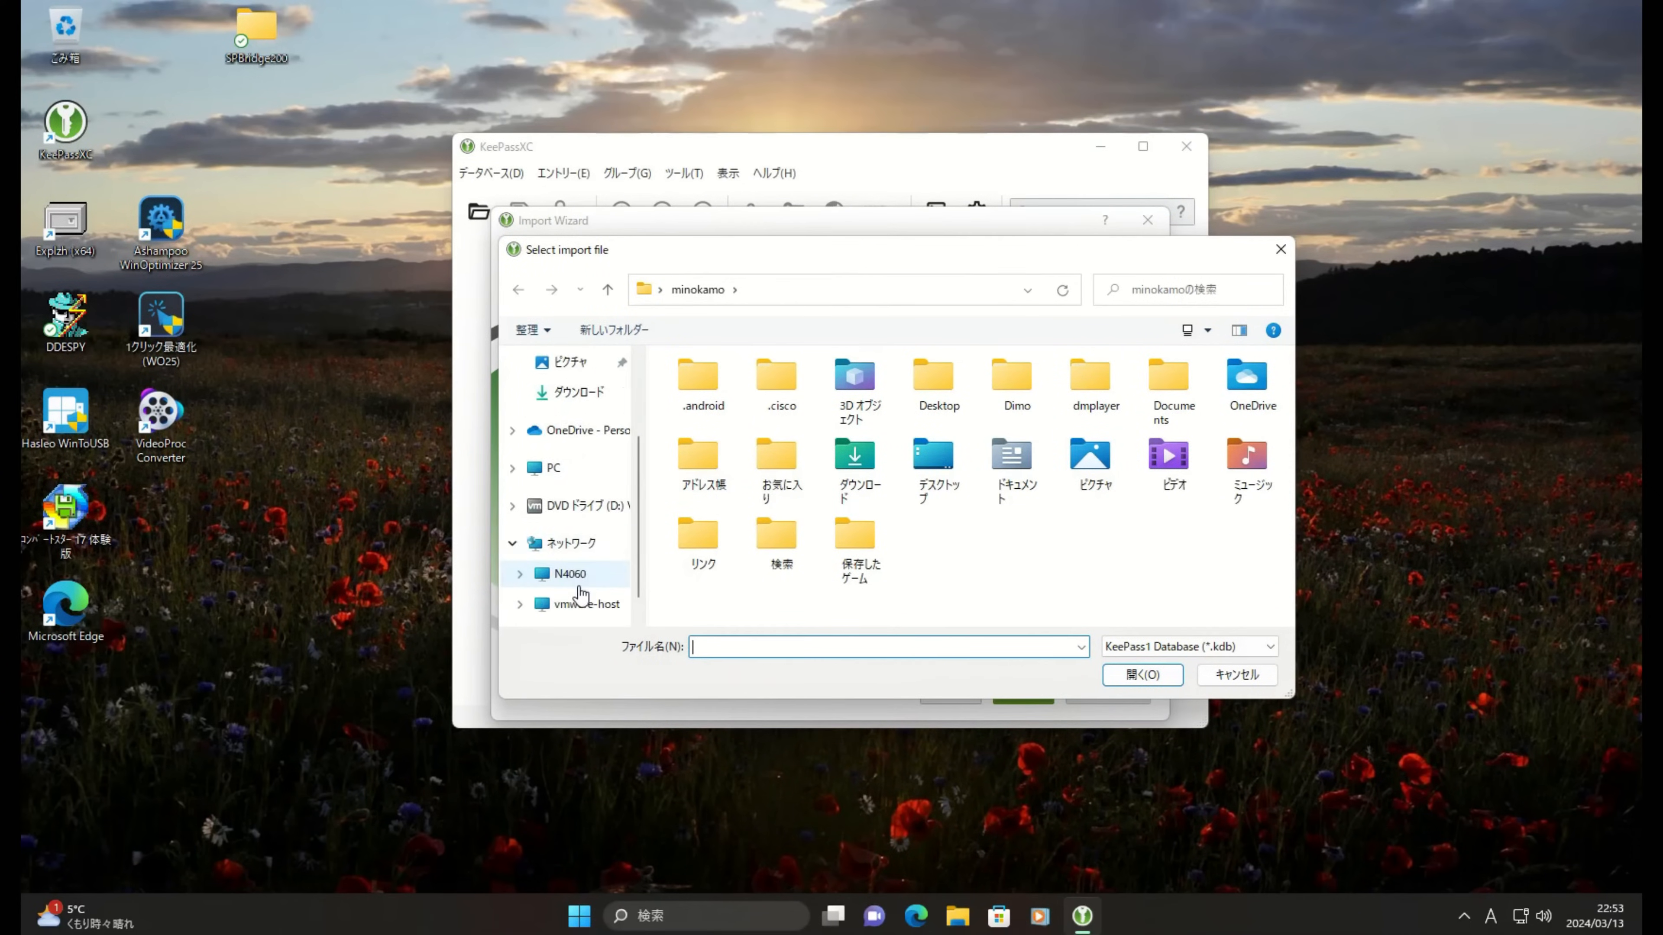
click(575, 605)
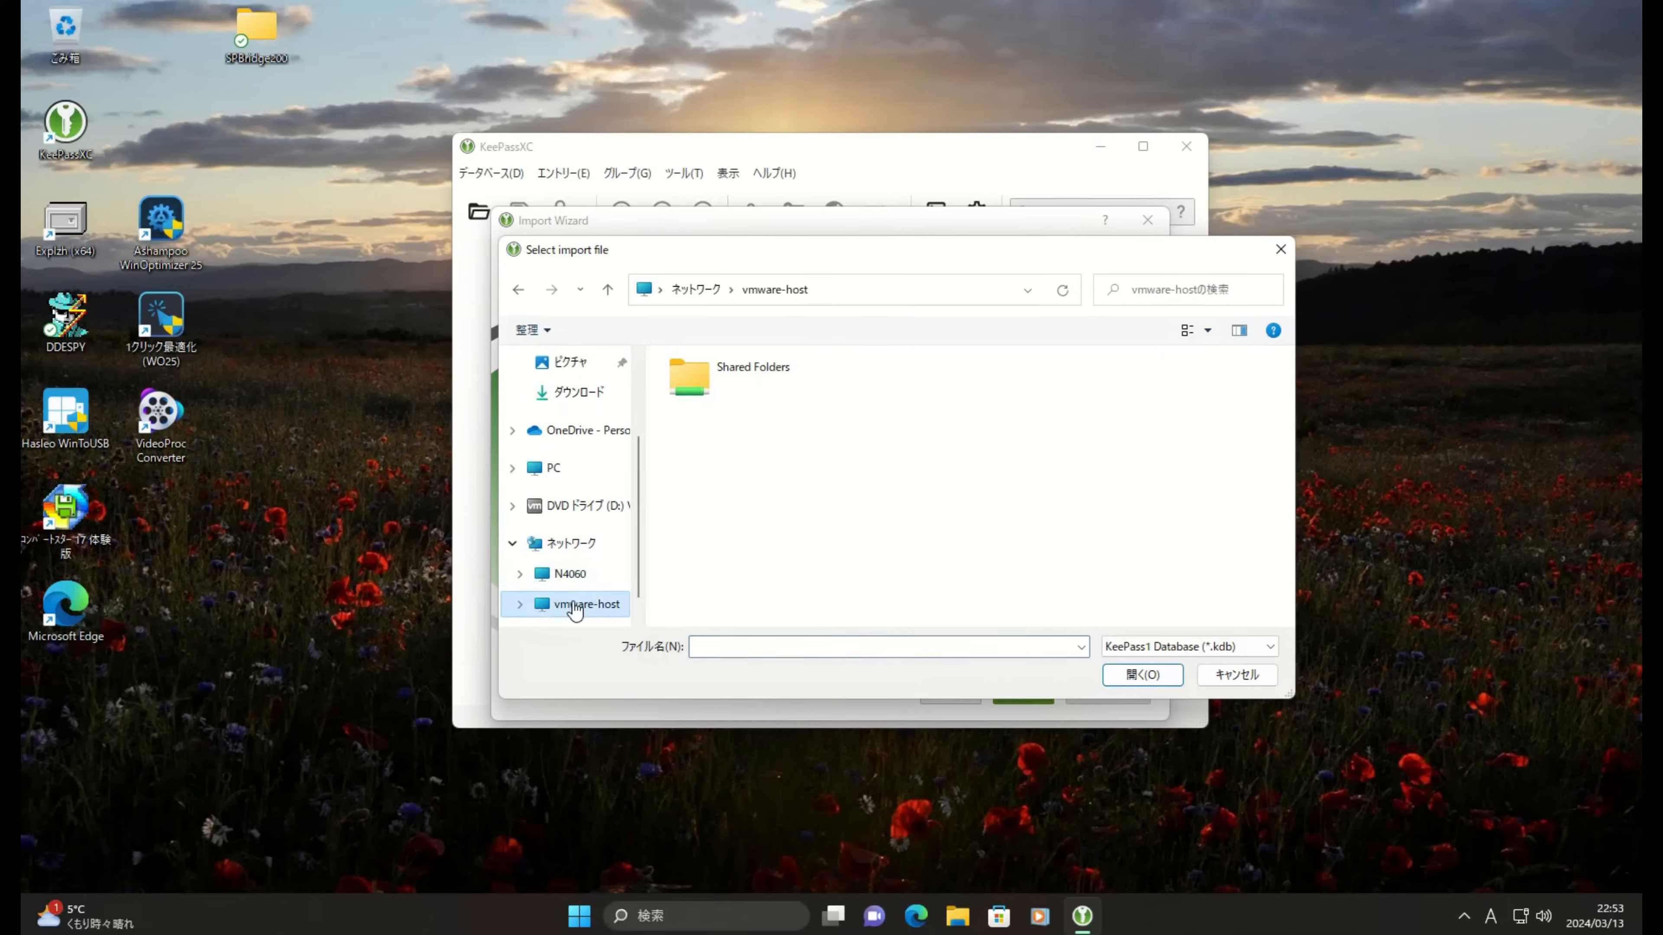
double_click(707, 392)
double_click(707, 392)
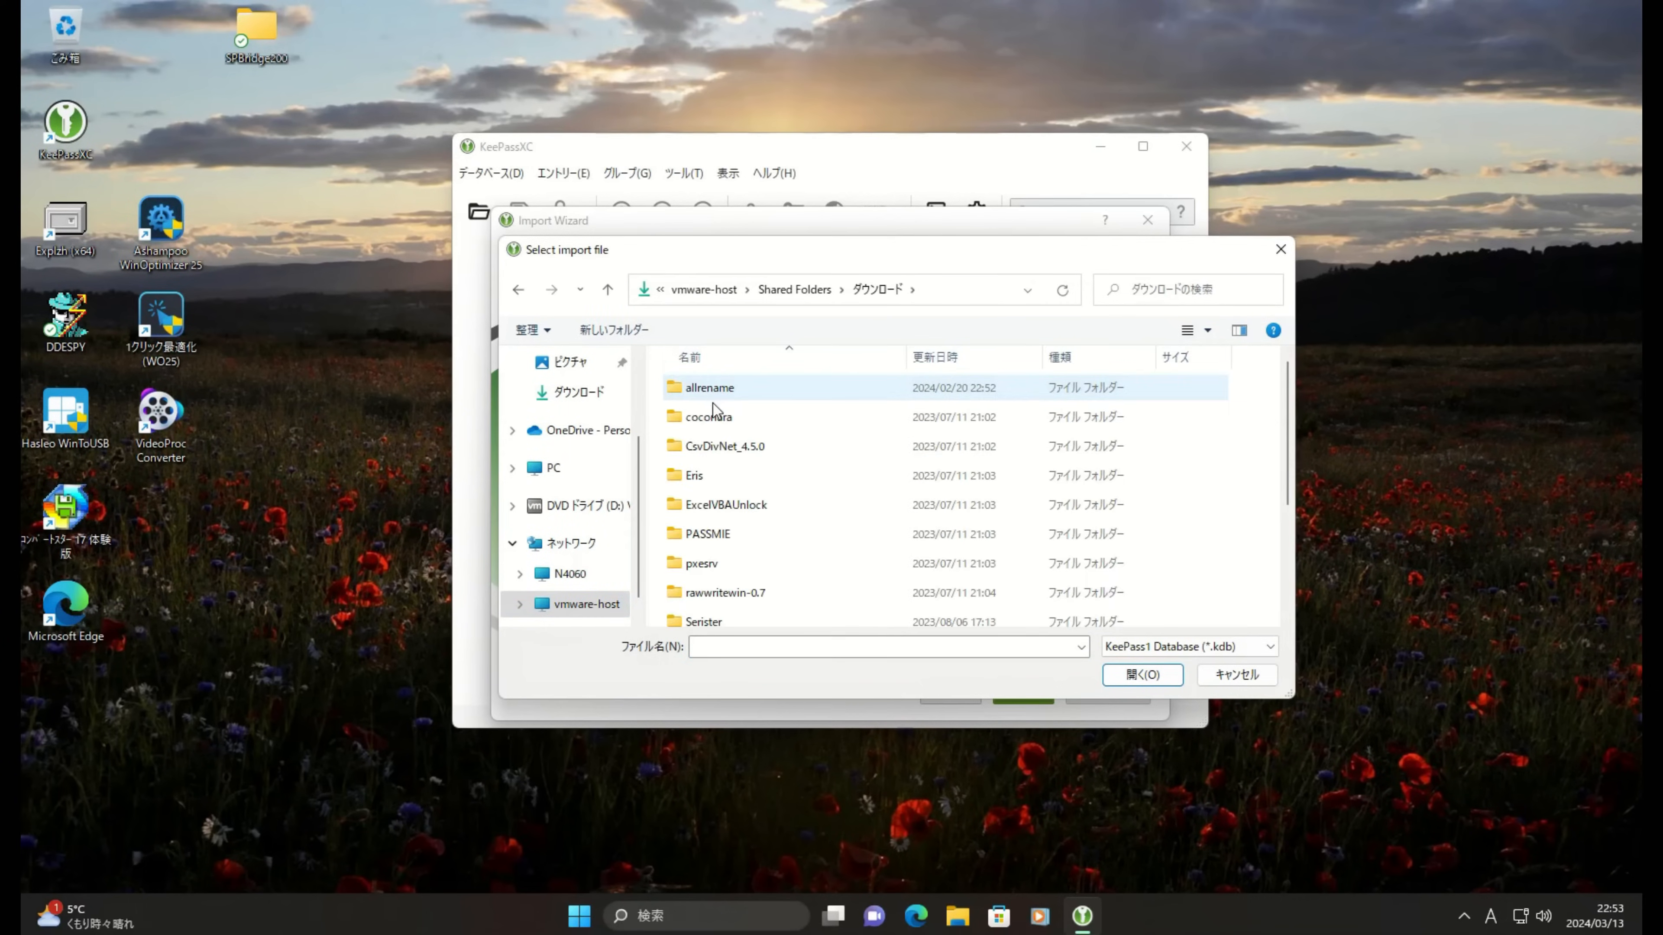
scroll(803, 460, down, 5)
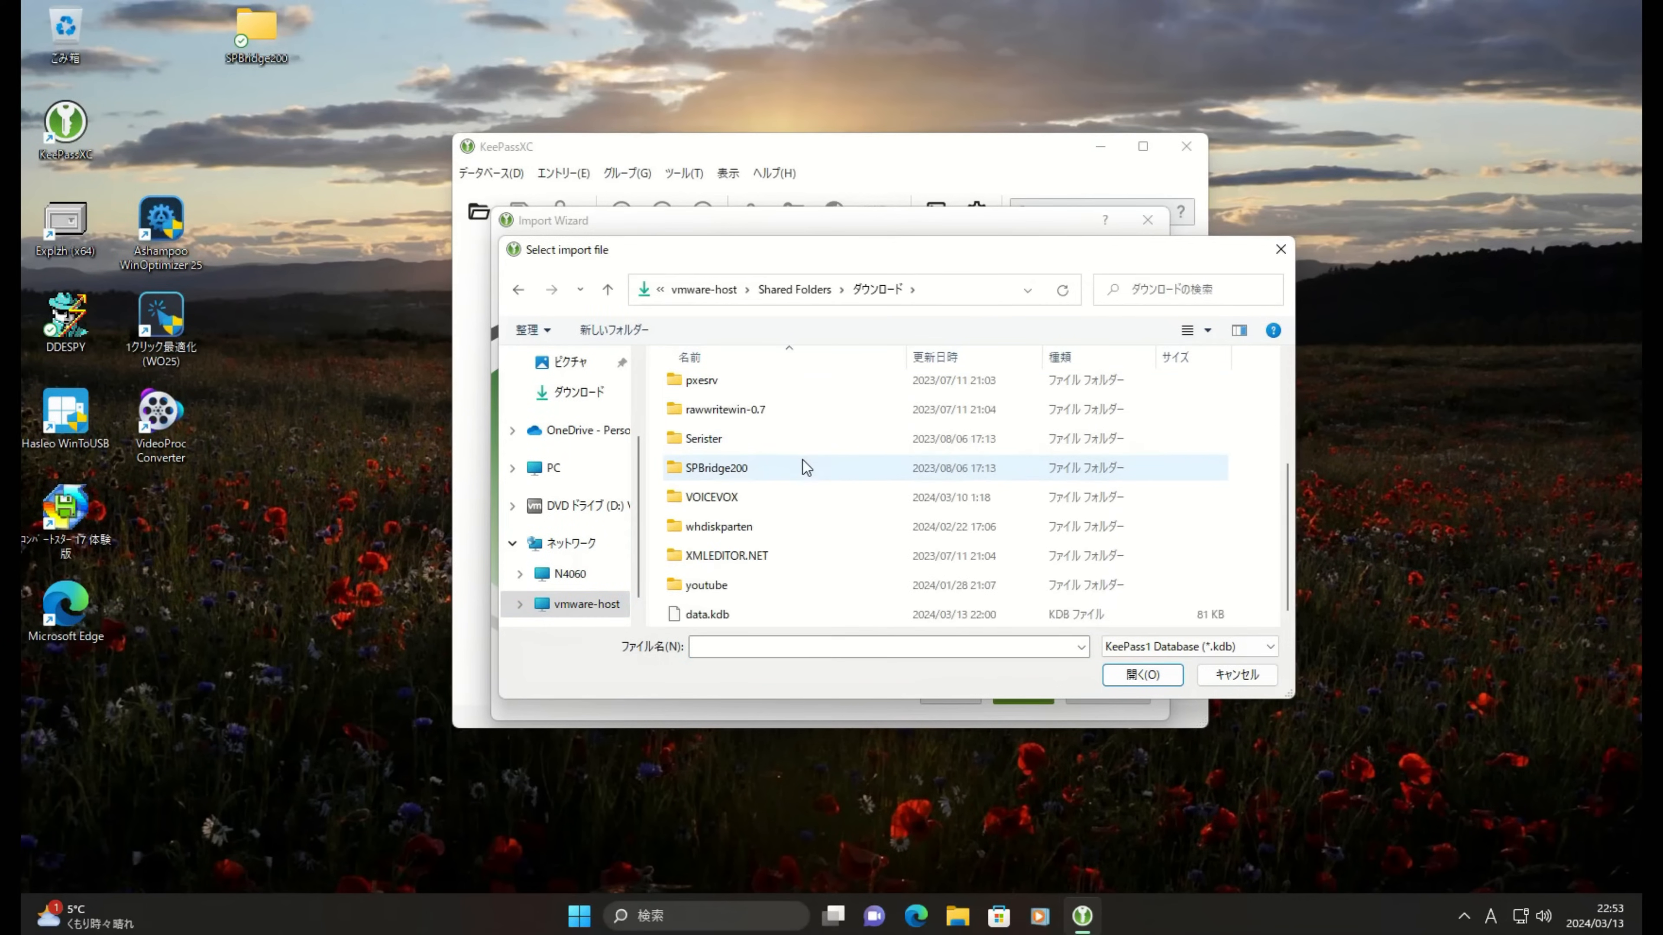
click(715, 612)
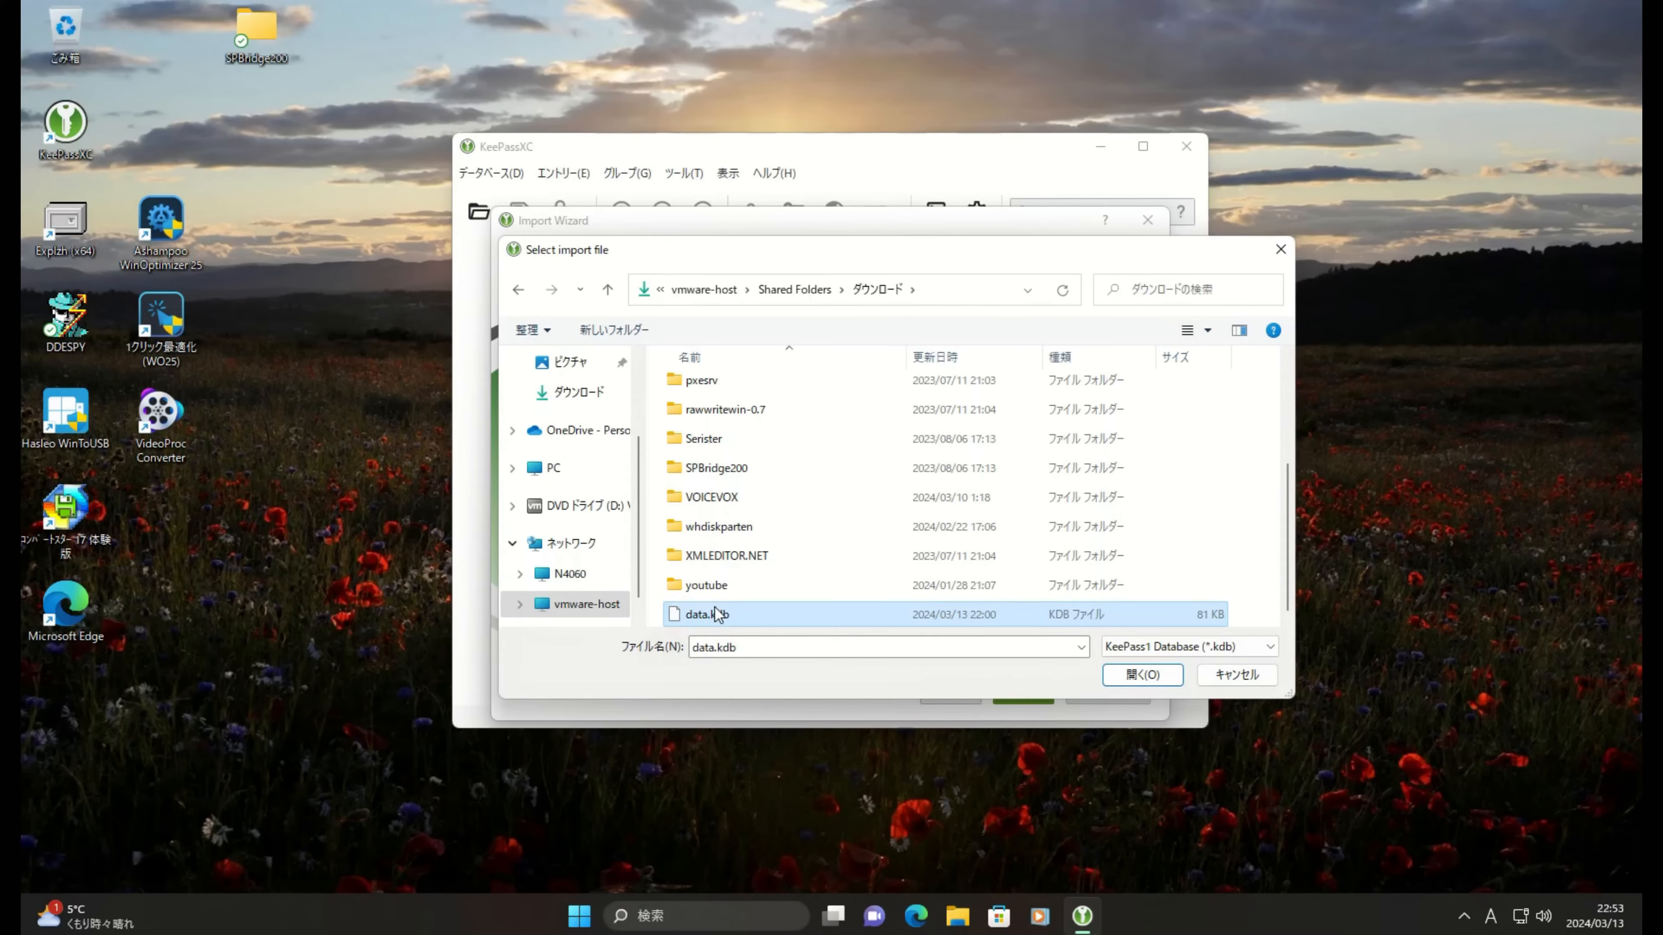
double_click(717, 614)
Step: Enter the KeePass master password for the KDB file and complete the import into a new database
click(846, 475)
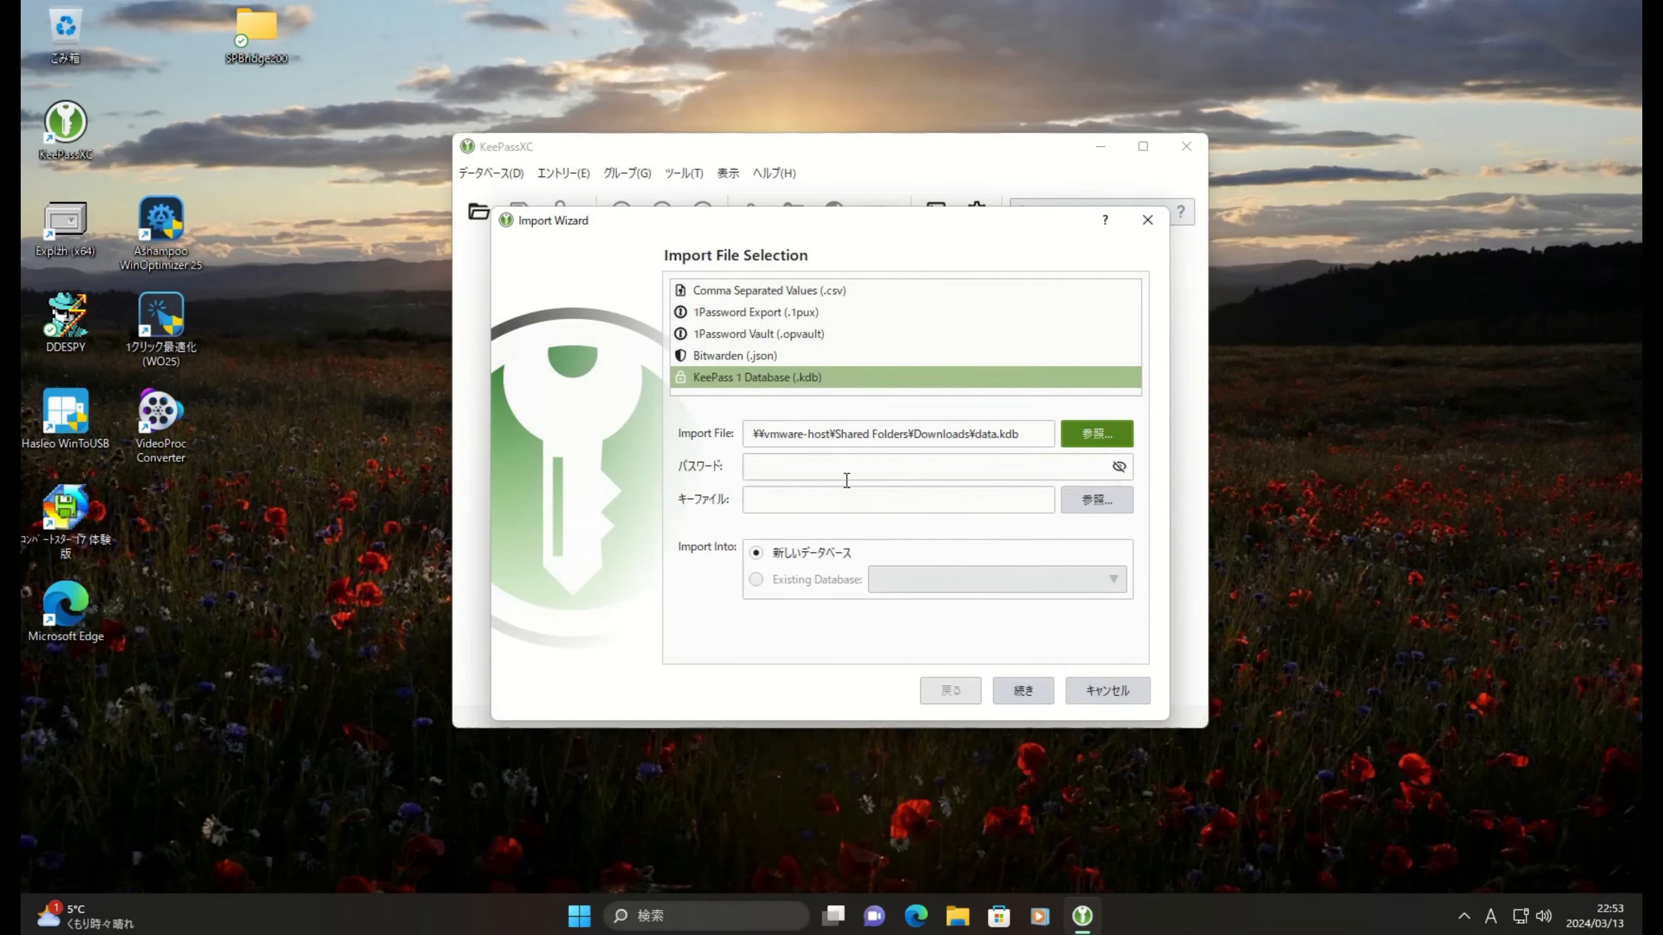
text(•••••)
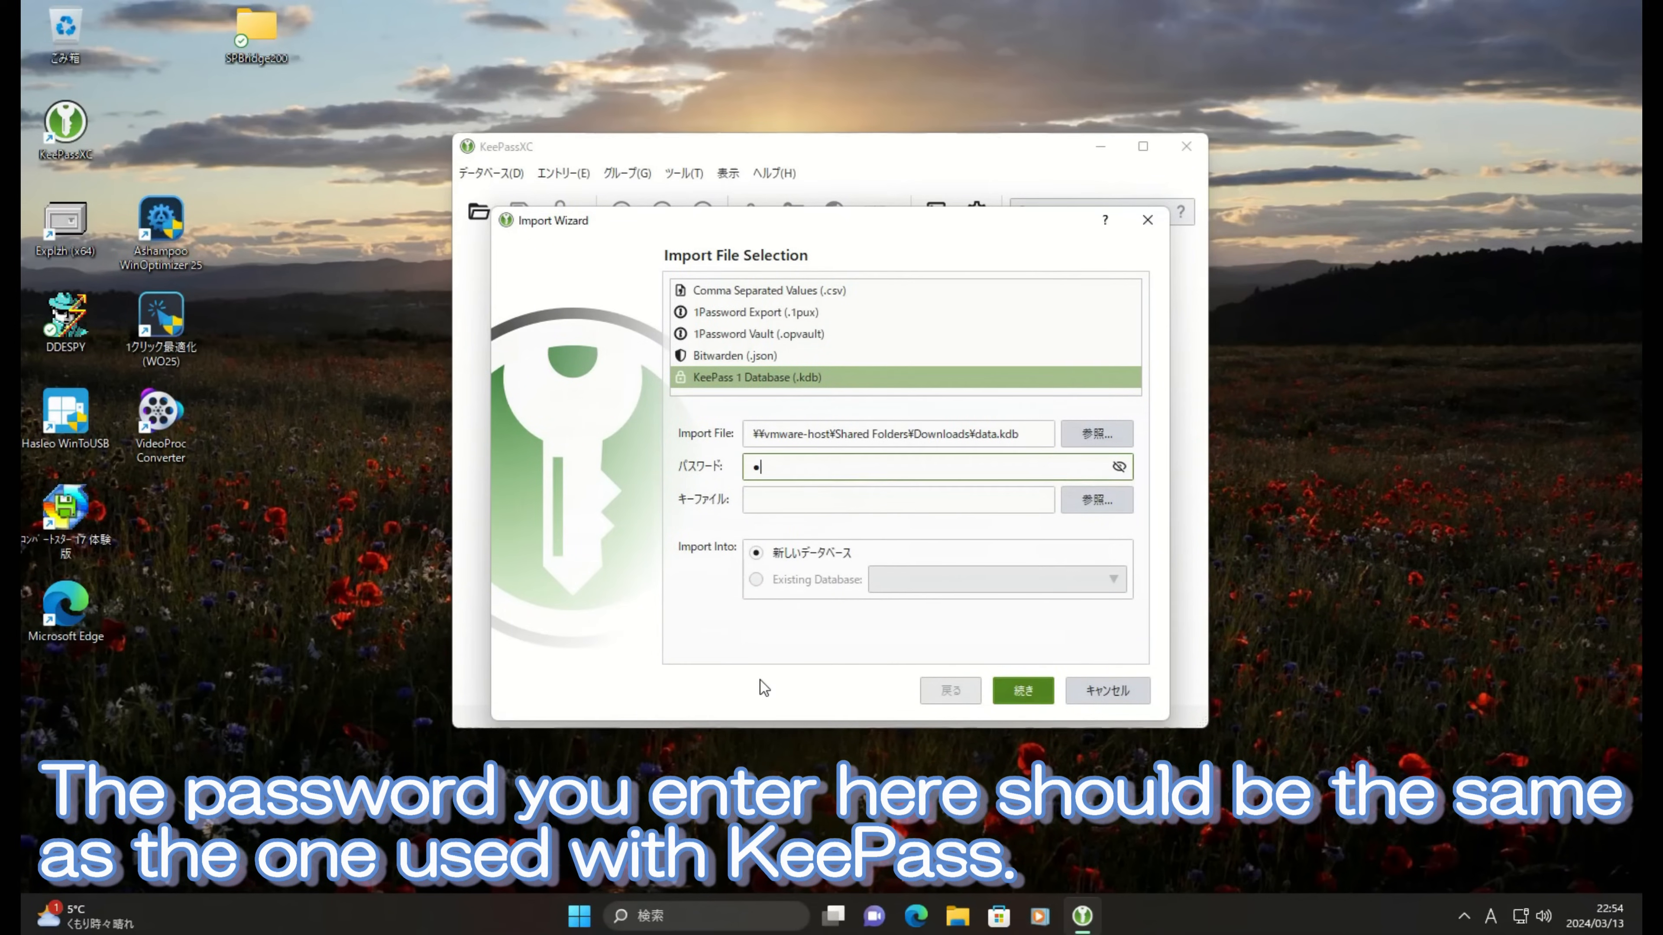
text(•)
click(1002, 688)
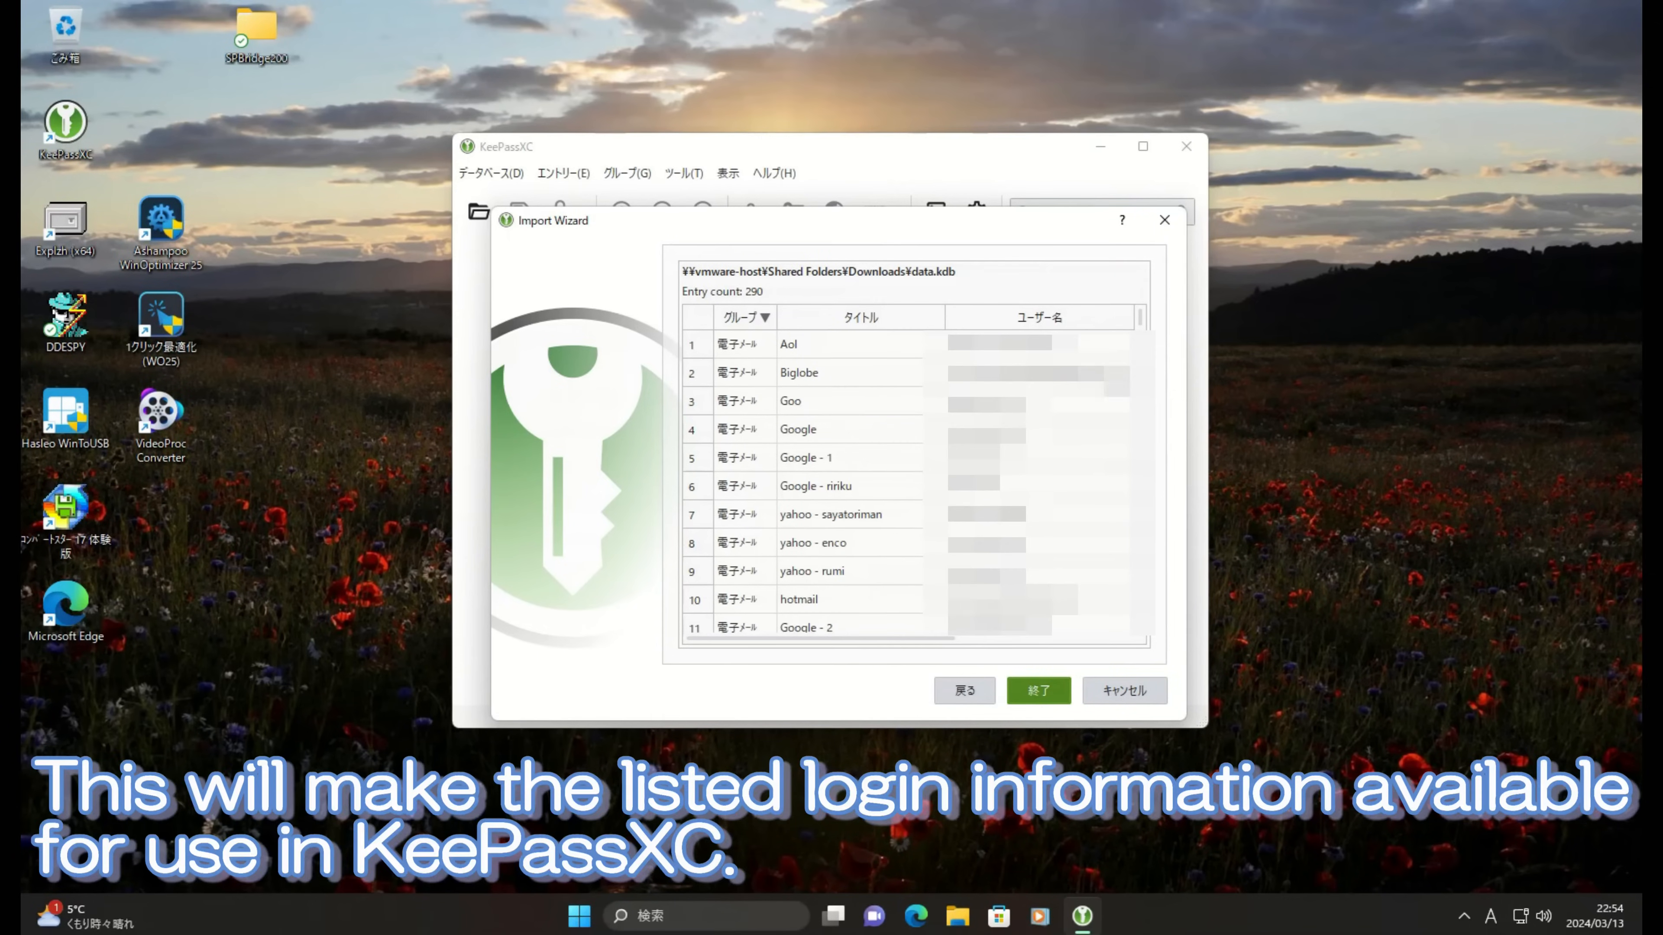
click(1047, 688)
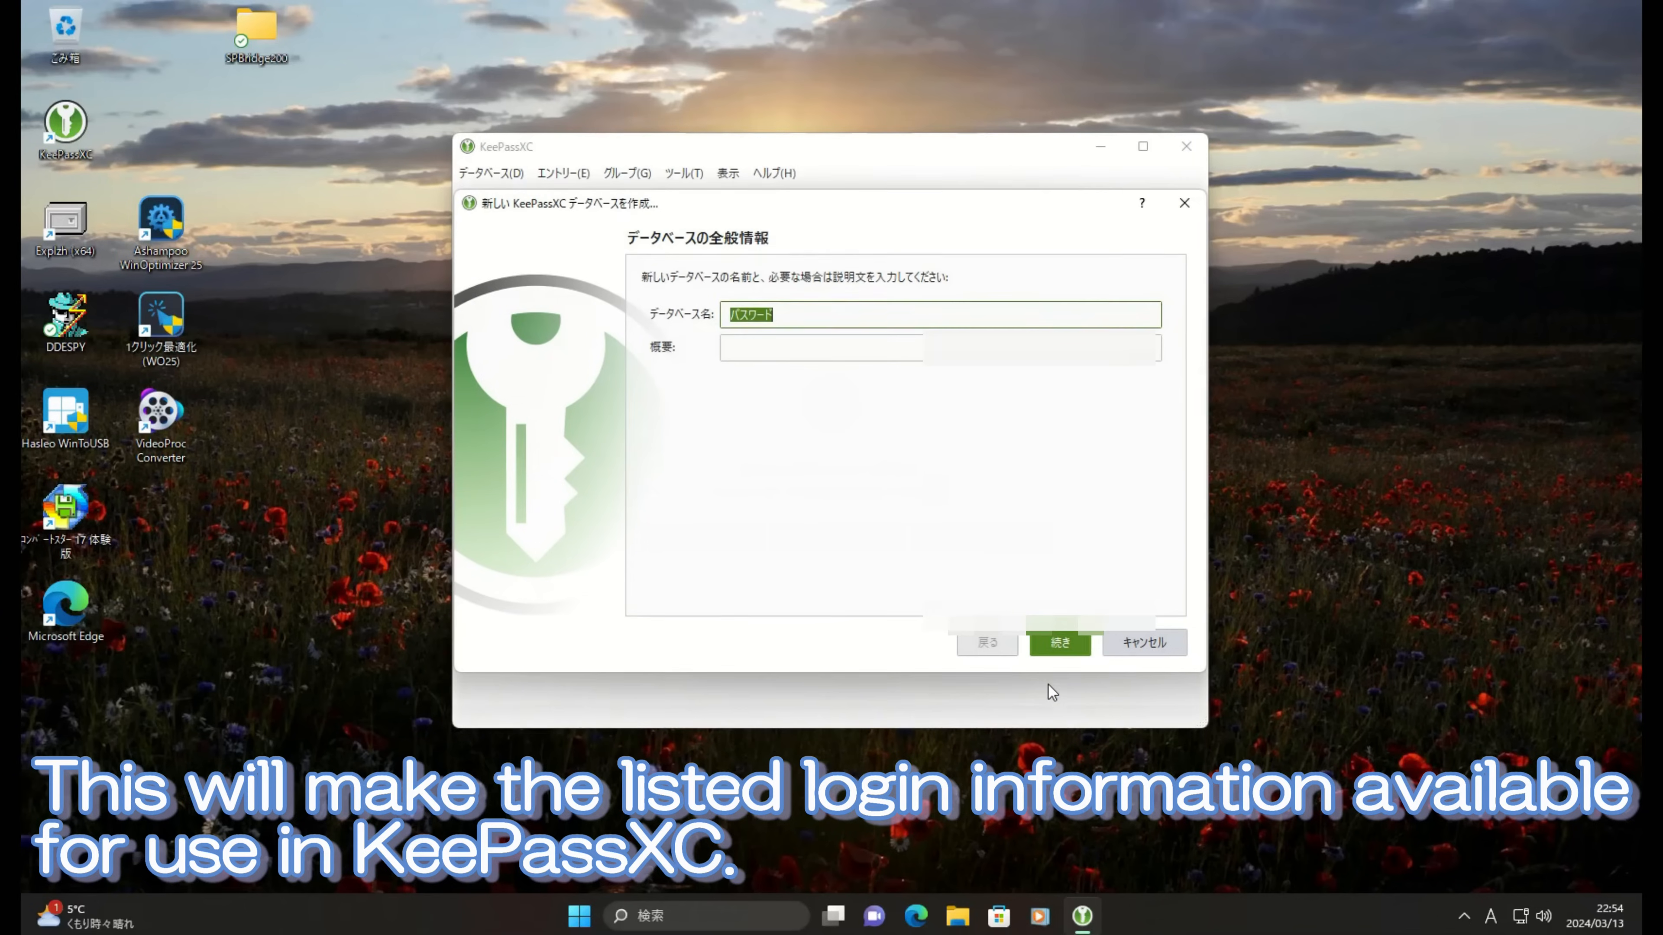
Step: Keep the database name パスワード, review the advanced encryption settings, and accept the defaults with the KDBX 4 format
click(1051, 647)
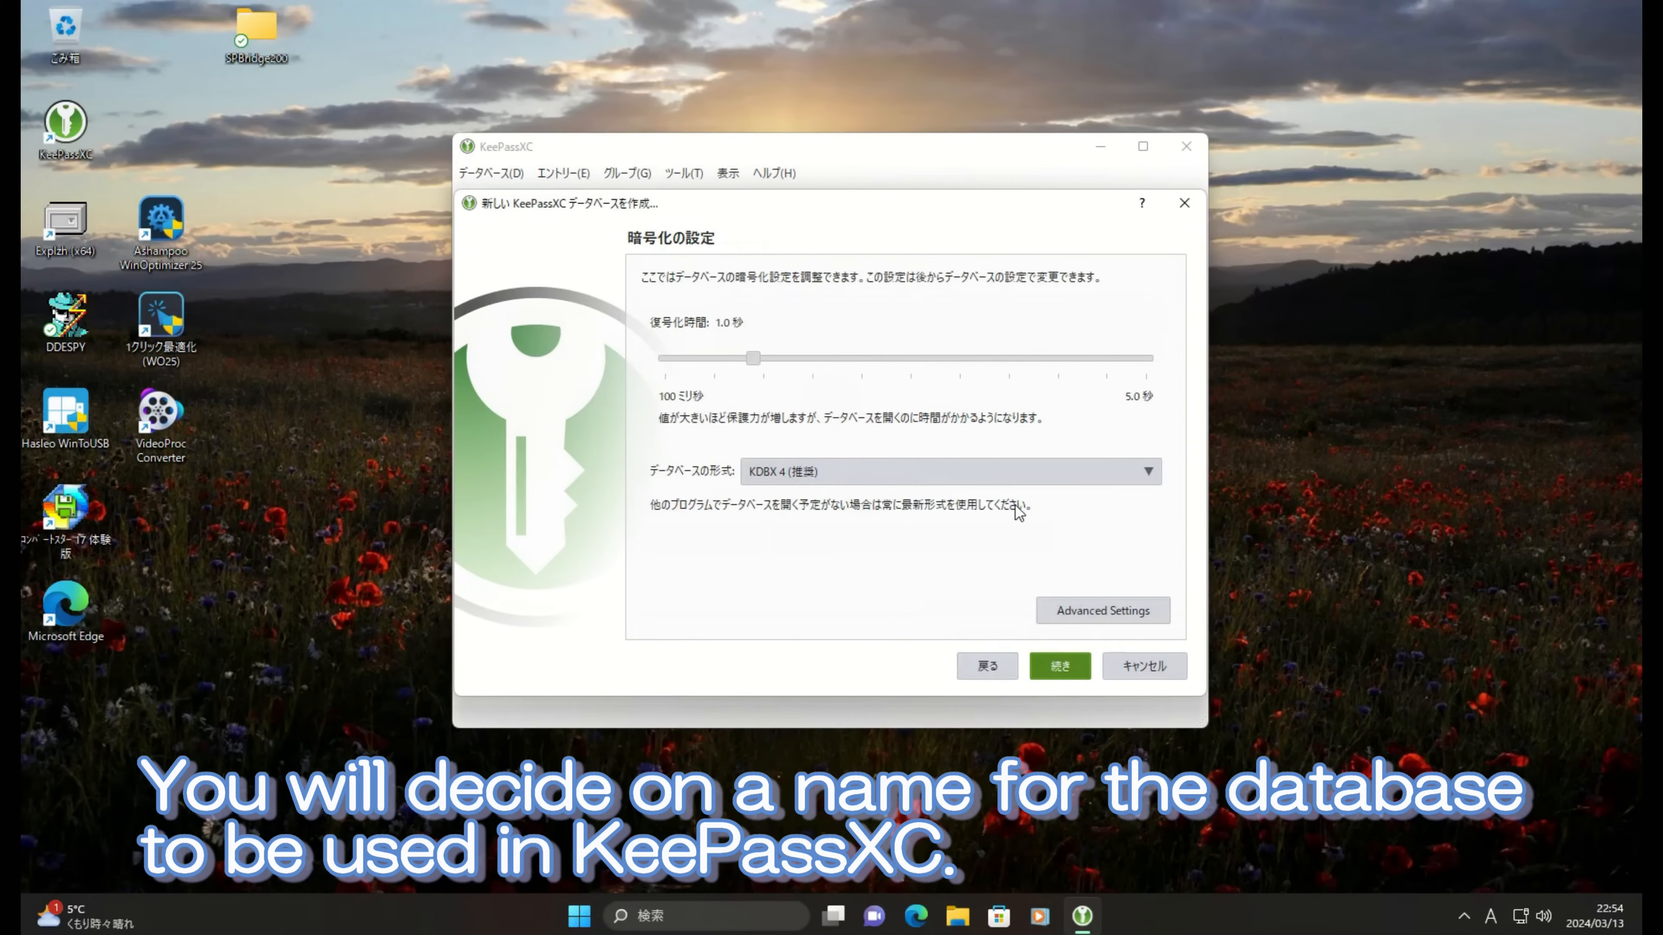
click(1004, 469)
click(1003, 467)
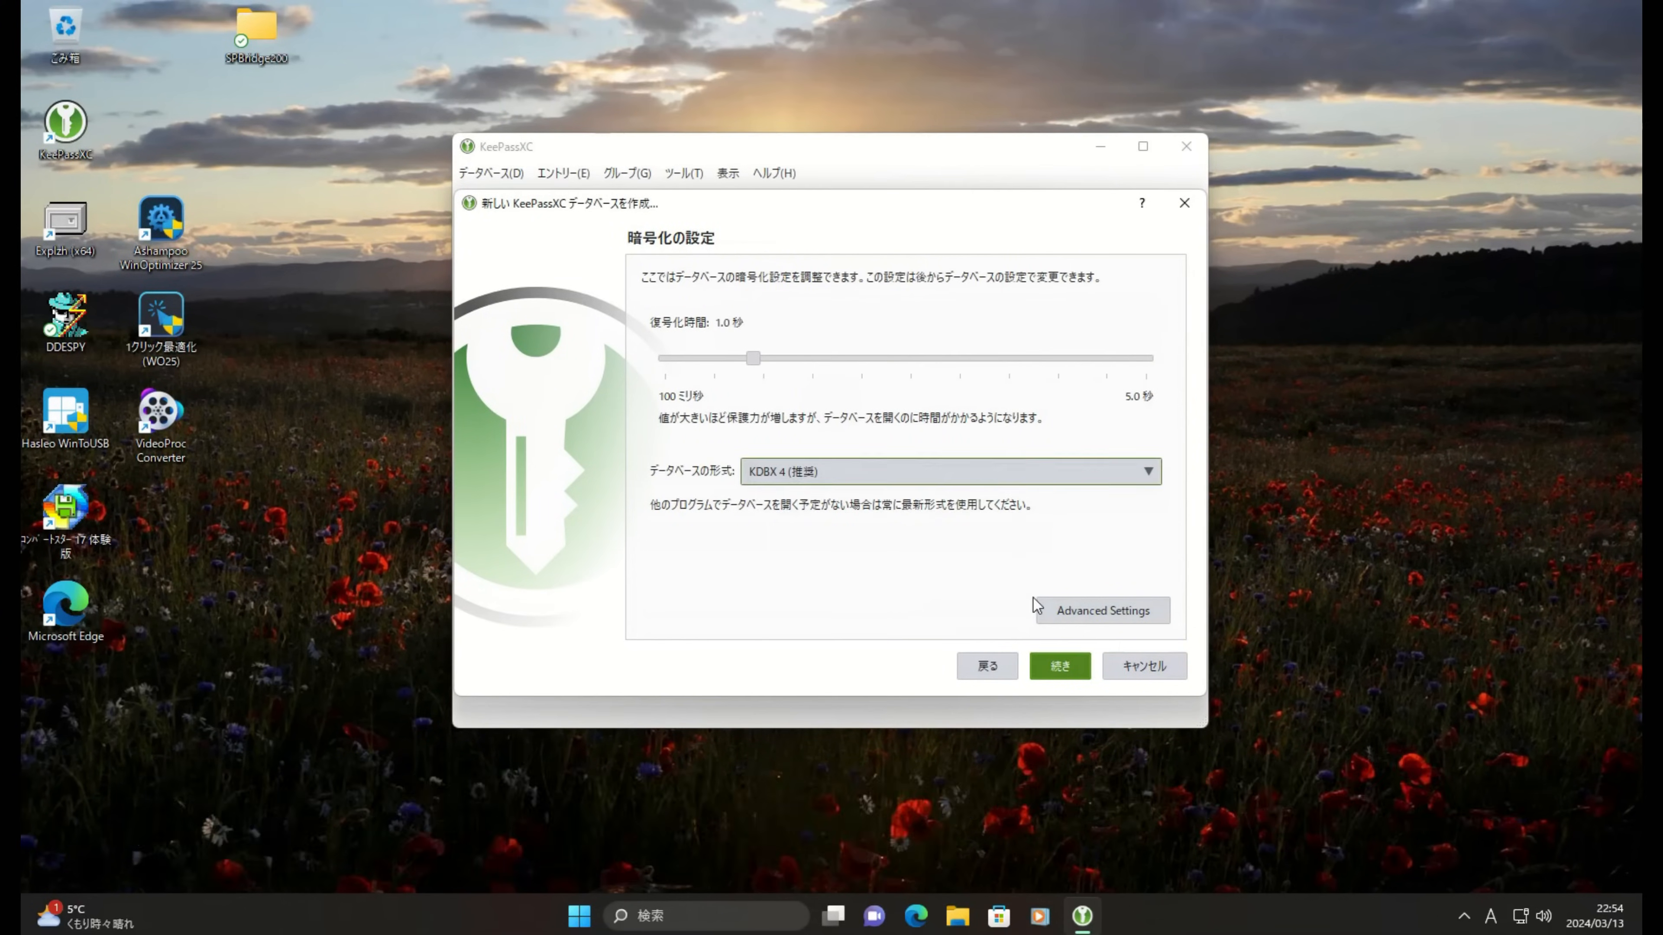
click(1117, 615)
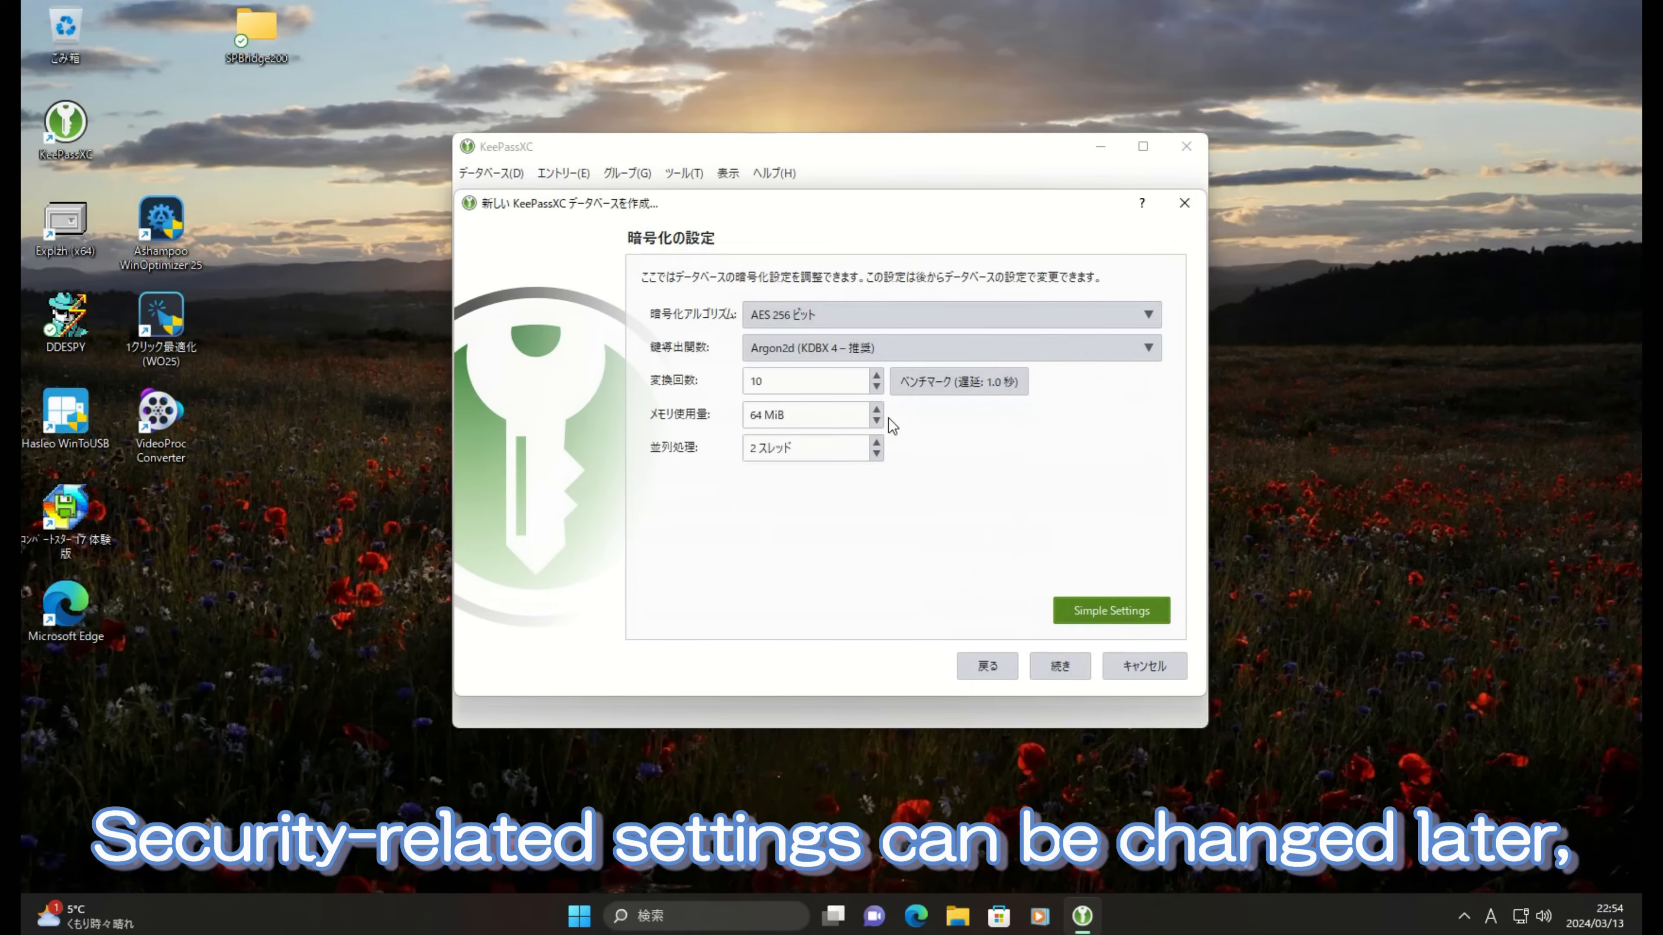
click(1097, 615)
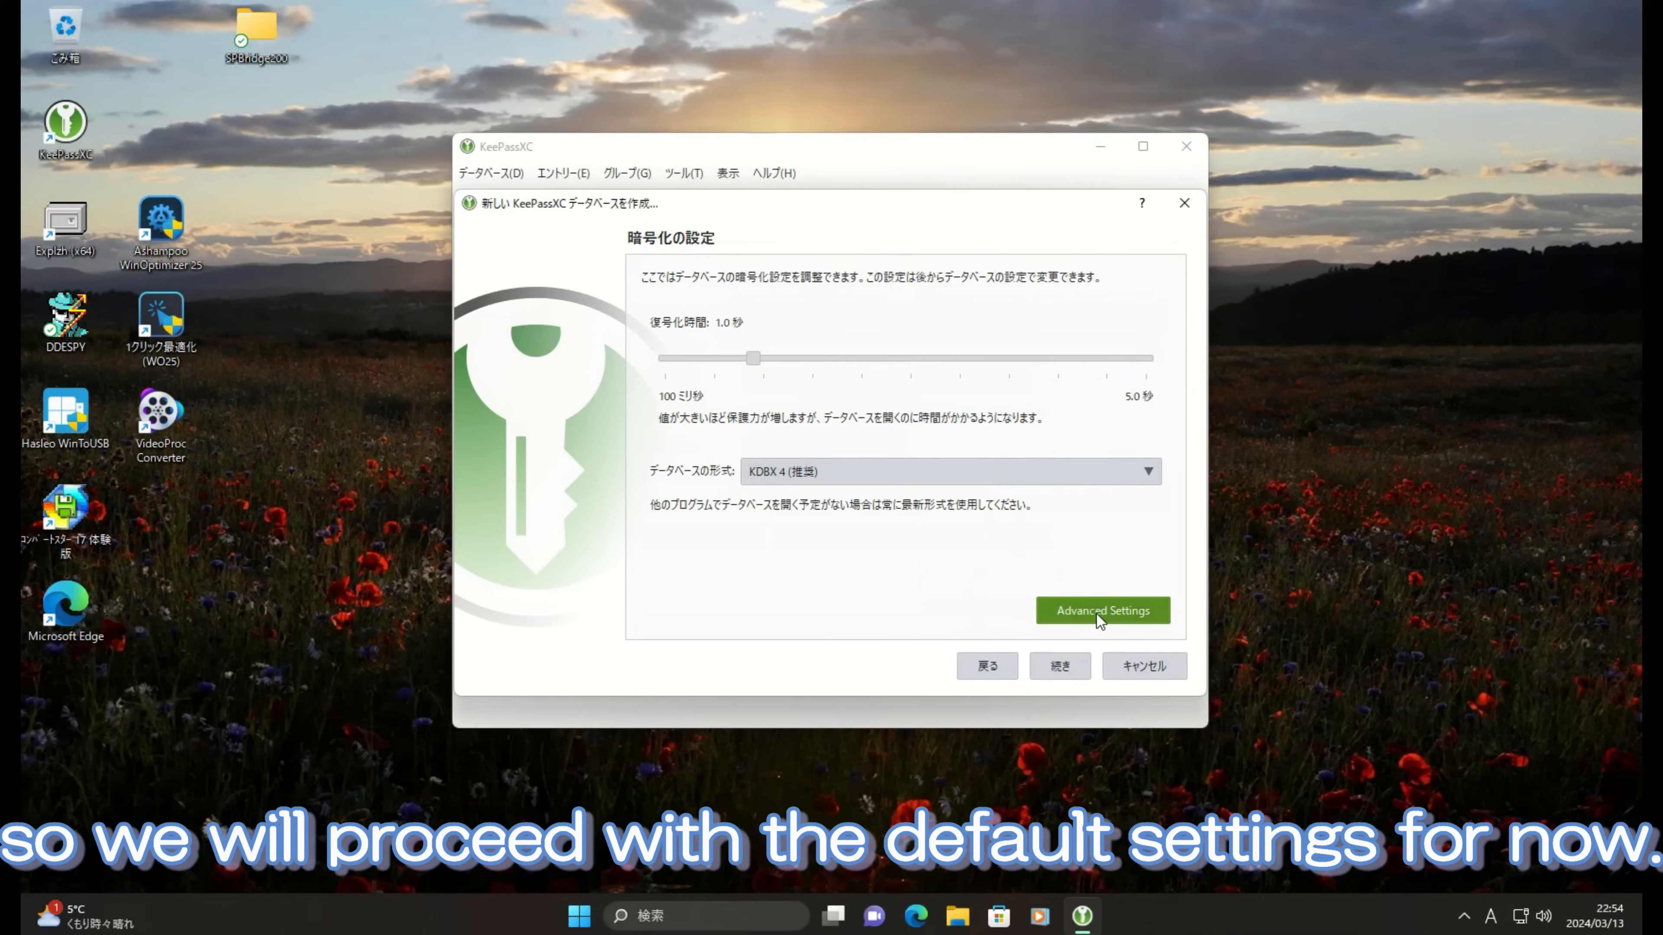
click(1057, 668)
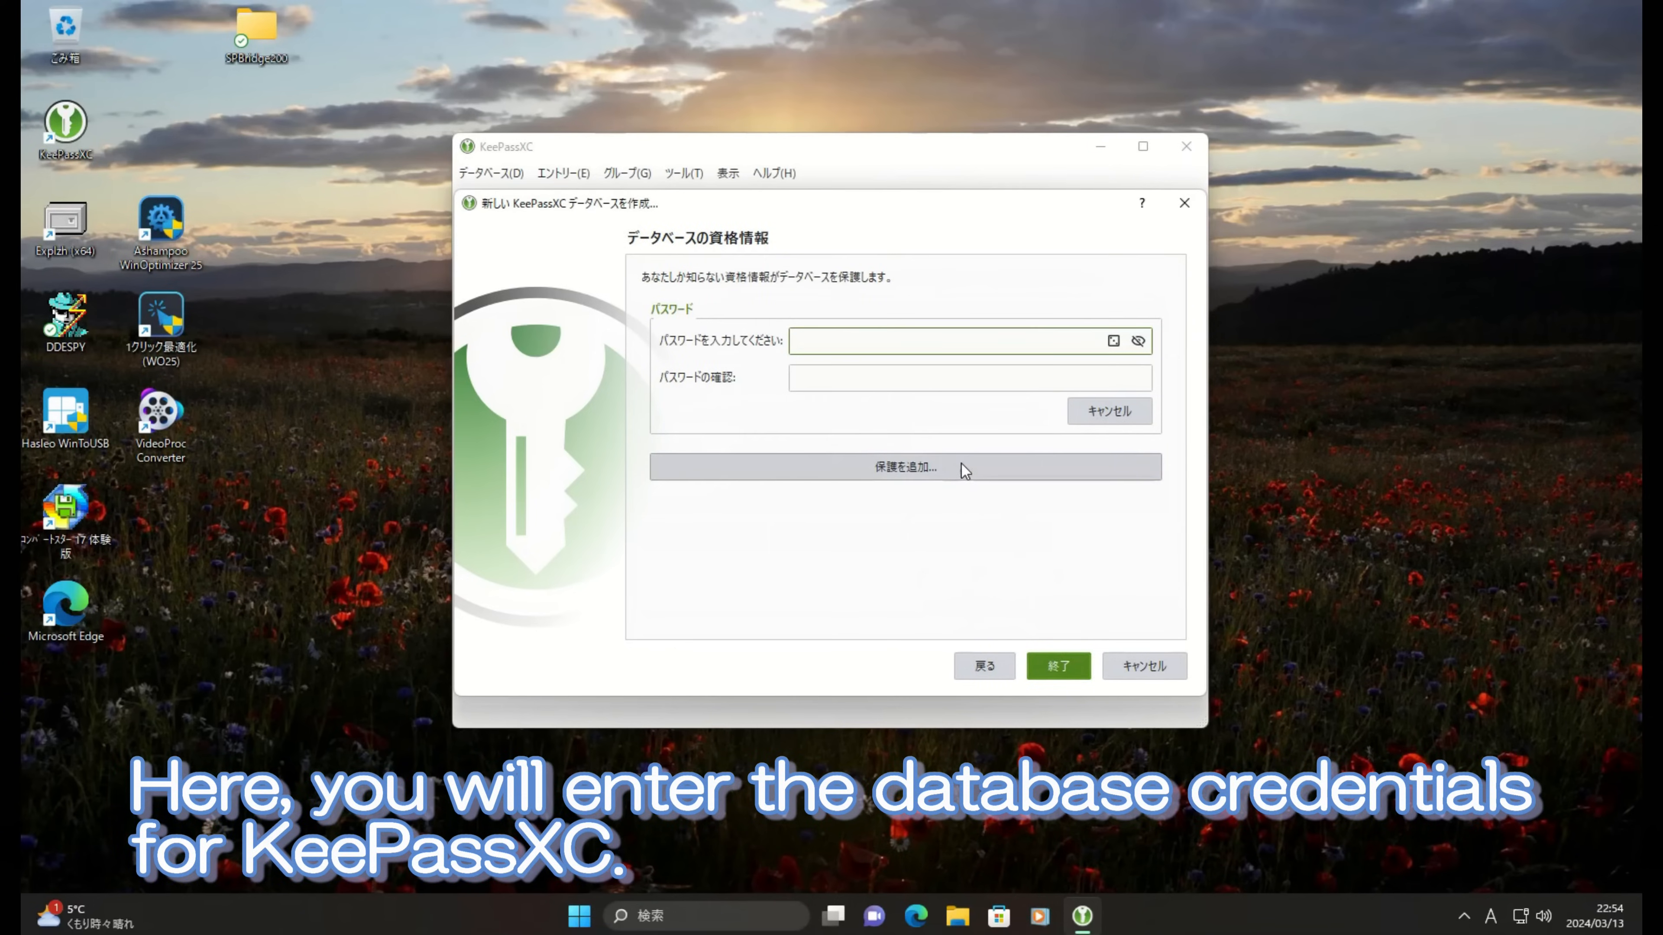
Step: Enter and confirm the new database's password, and save it as パスワード in KeePass 2 (*.kdbx) format in the ダウンロード folder
text(••••••)
key(Tab)
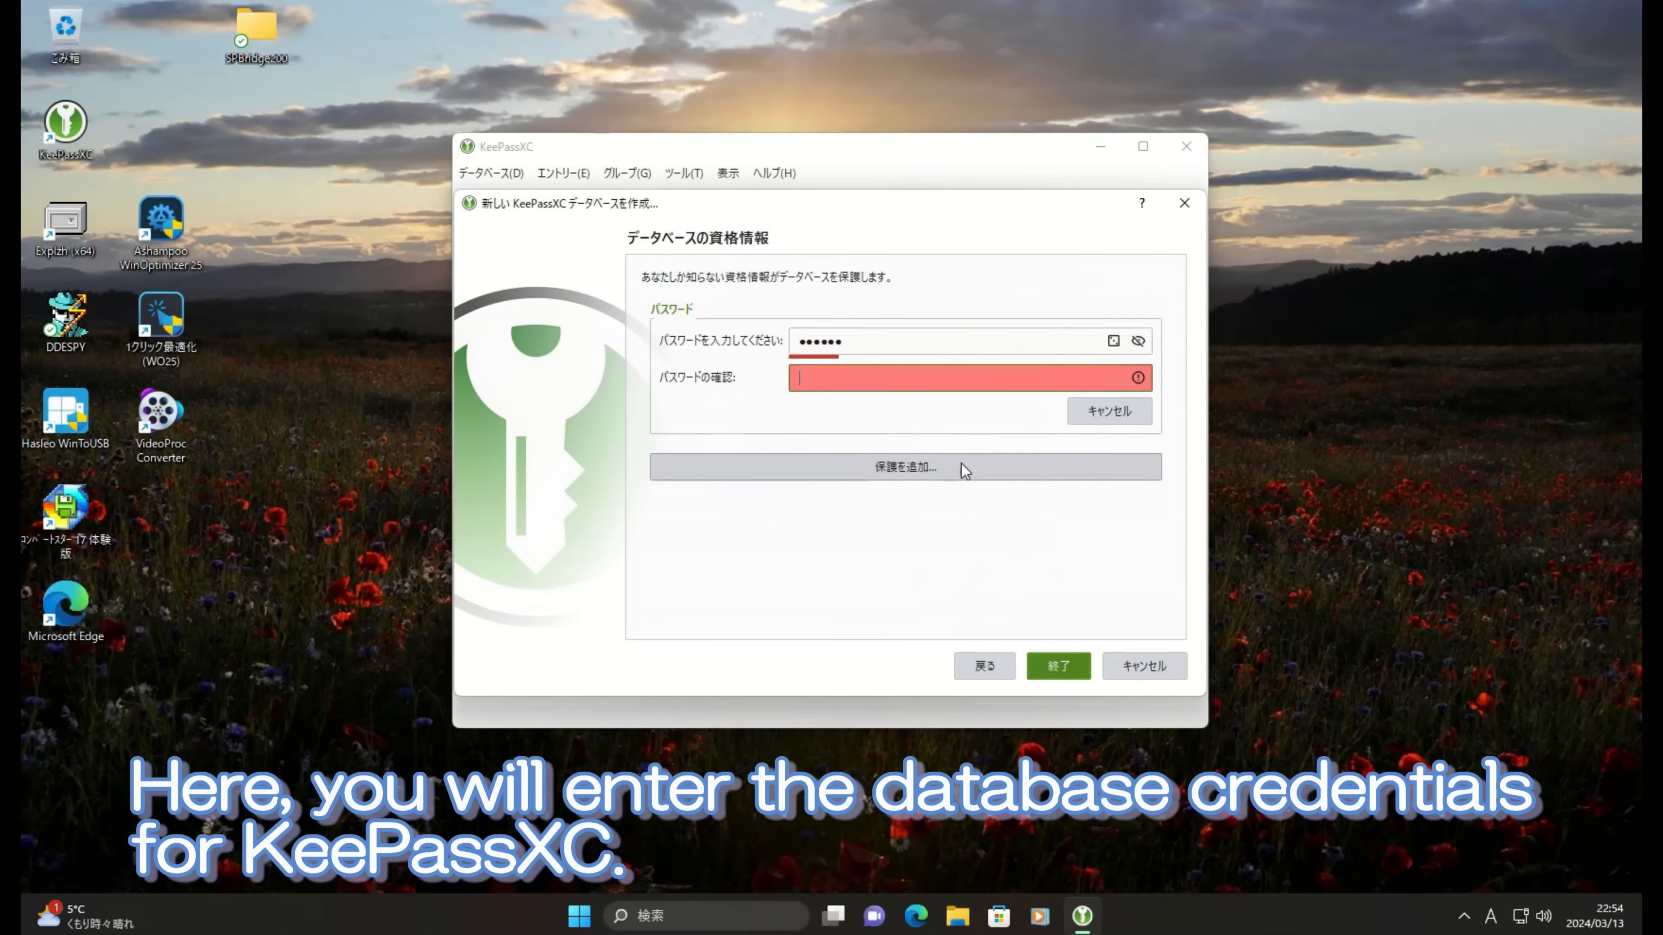
text(••••••)
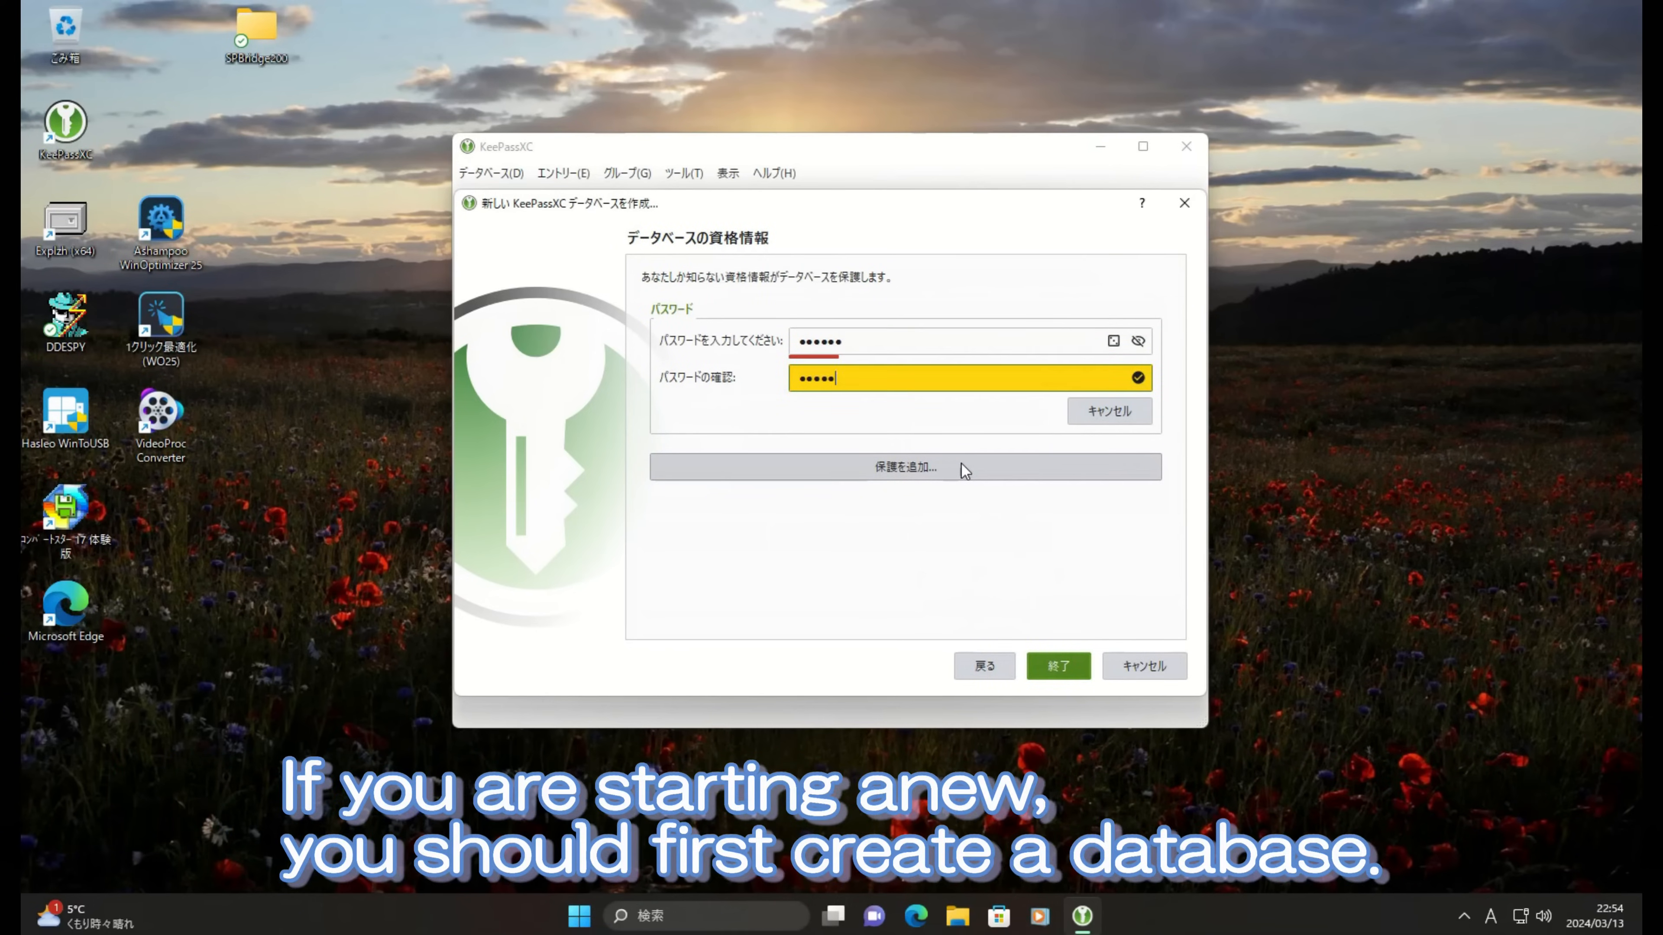
text(•)
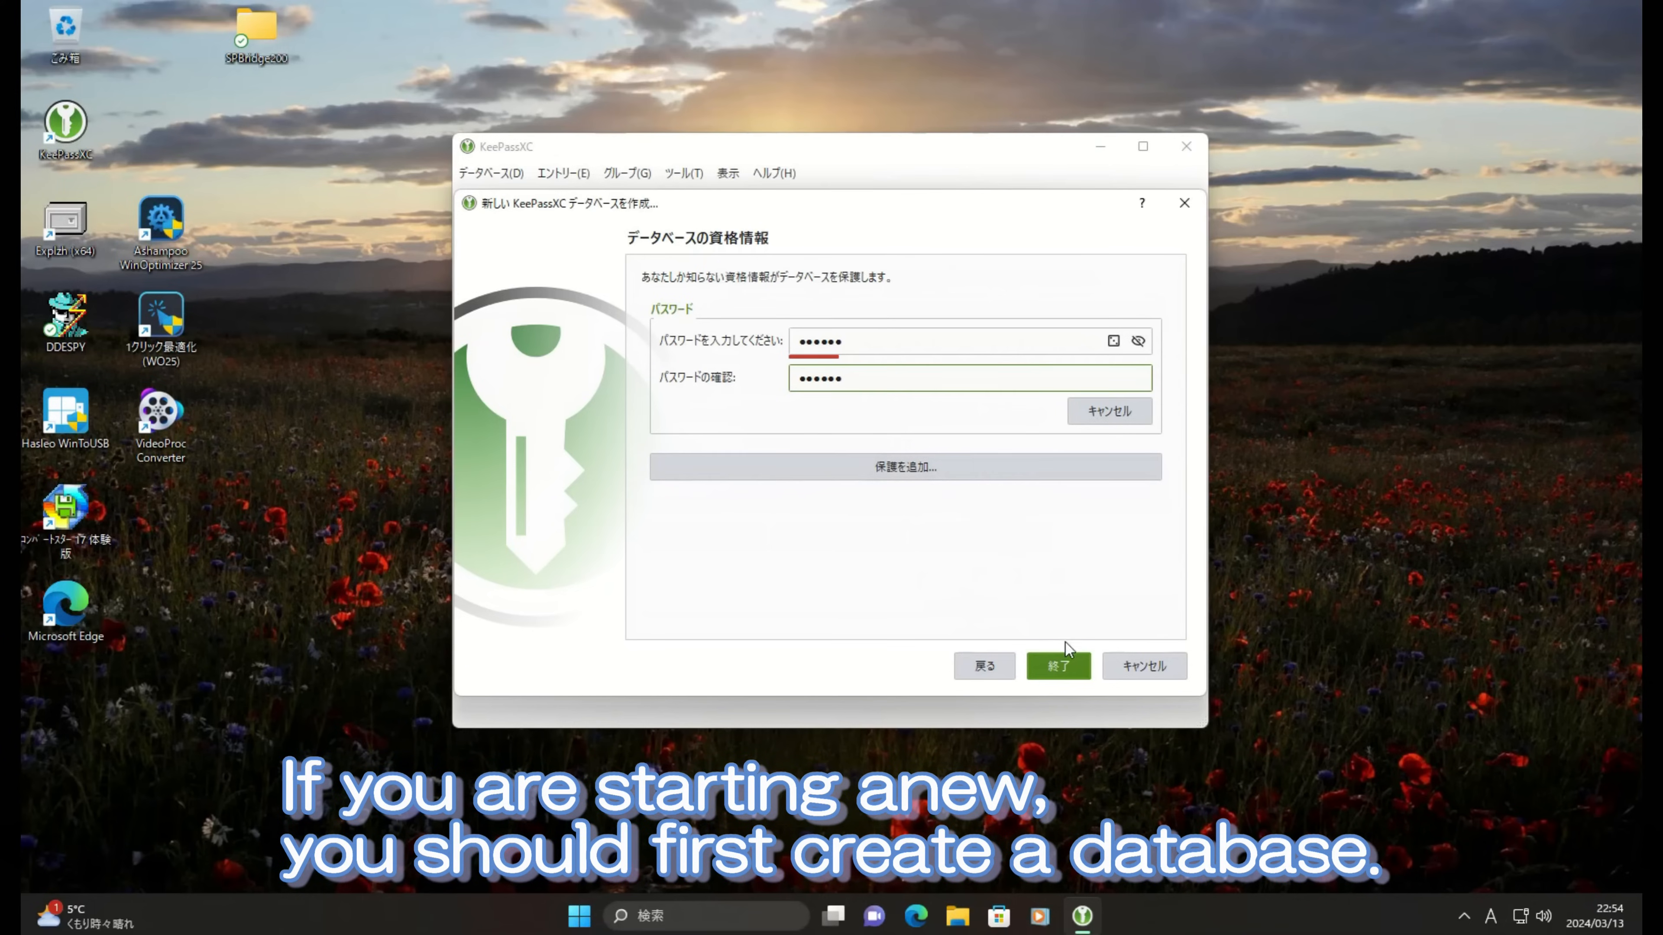
click(1061, 664)
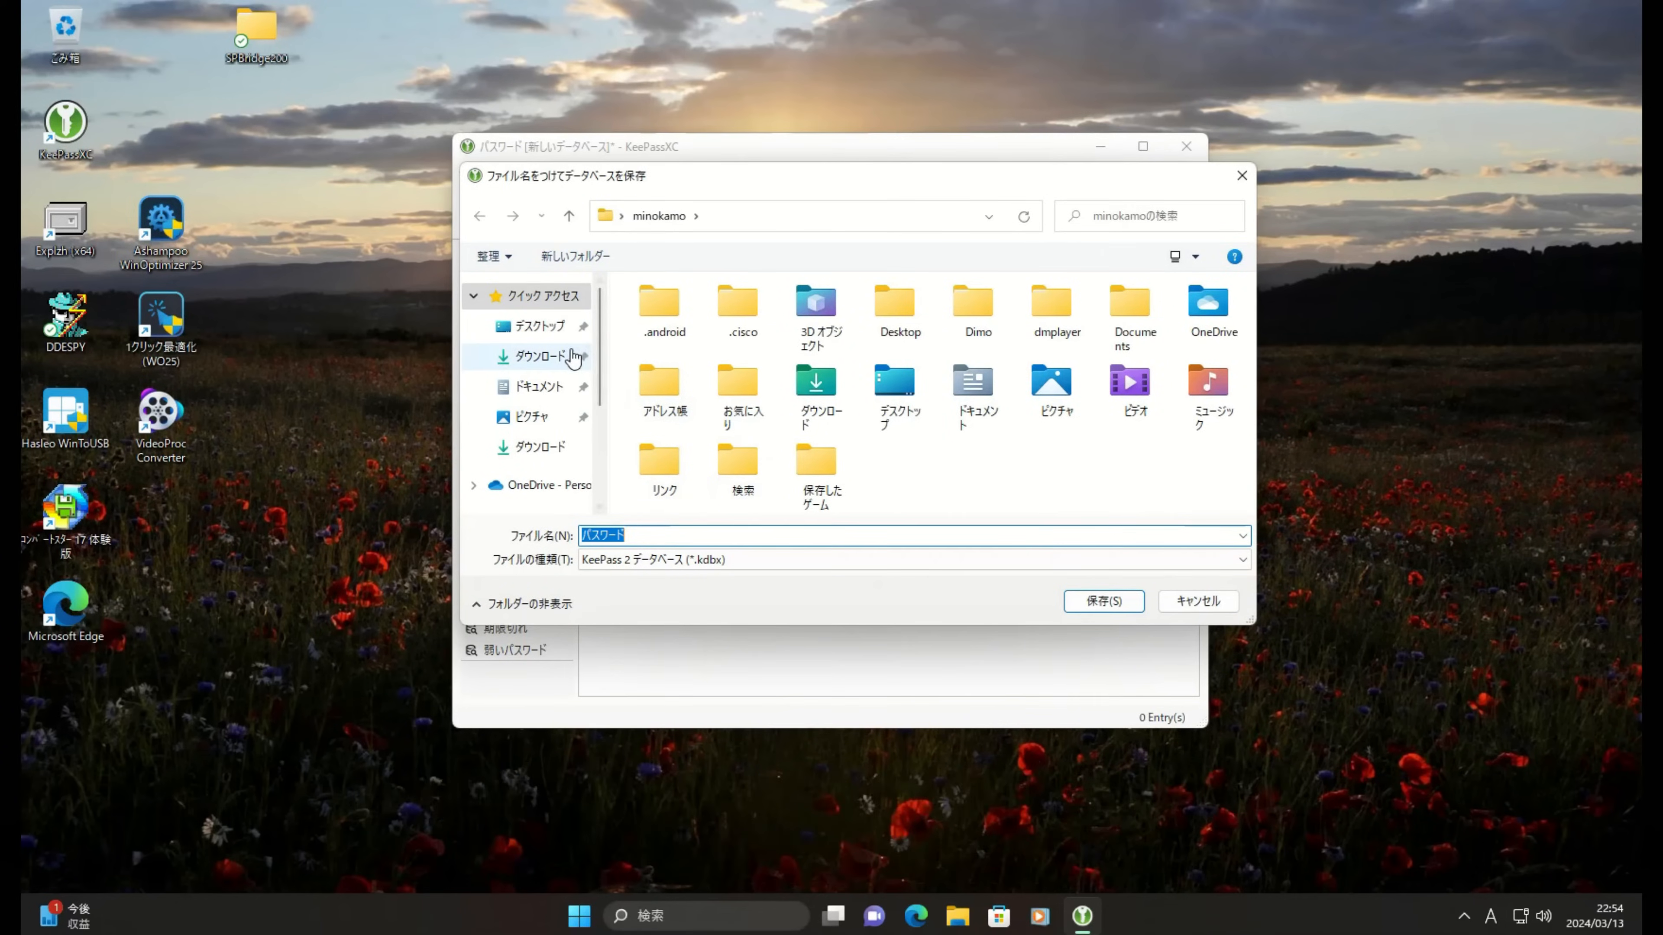
click(560, 359)
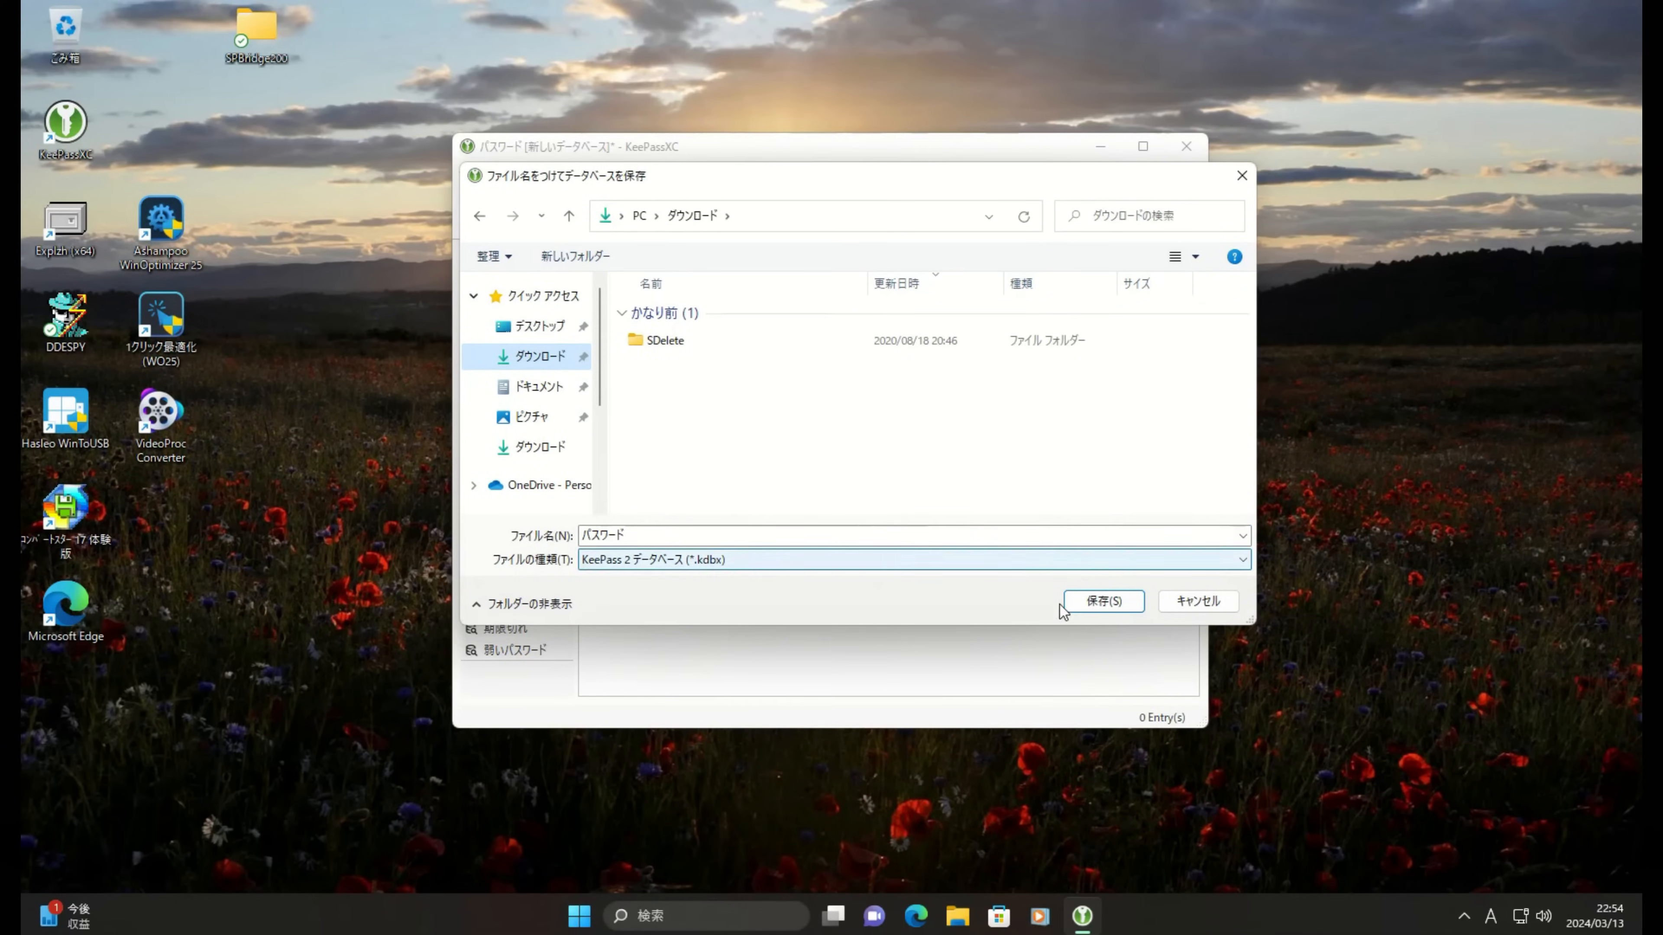
click(1104, 607)
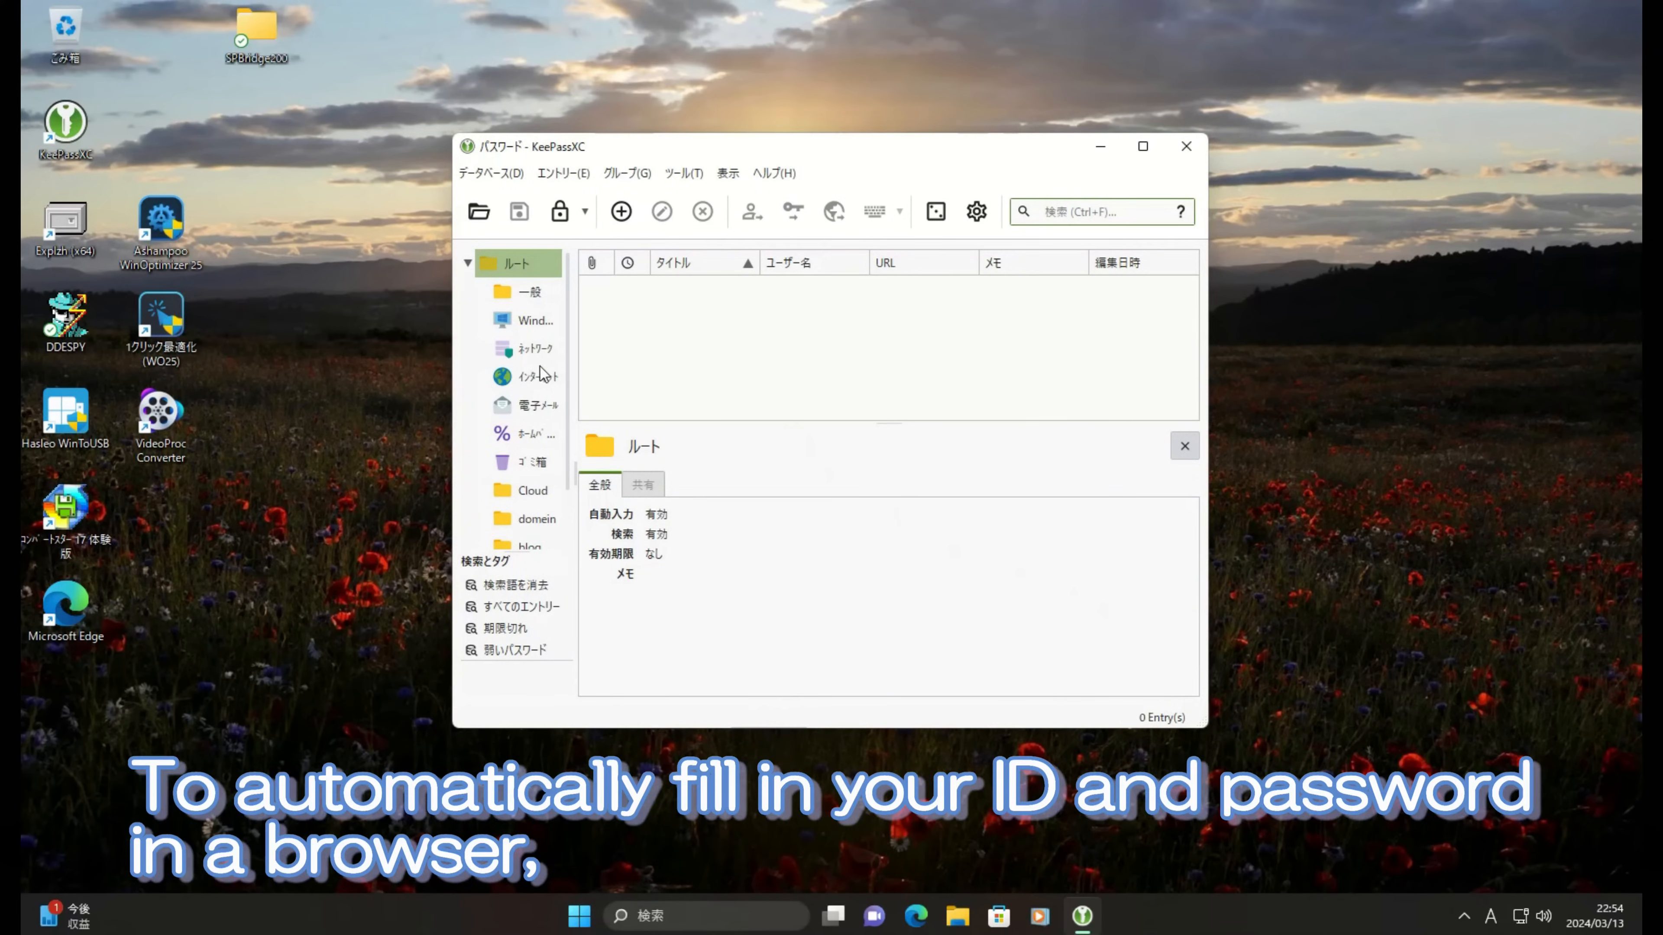
Step: Open the URL of the Biglobe entry in the 電子メール group in the browser and go to the BIGLOBE mail login page
click(537, 408)
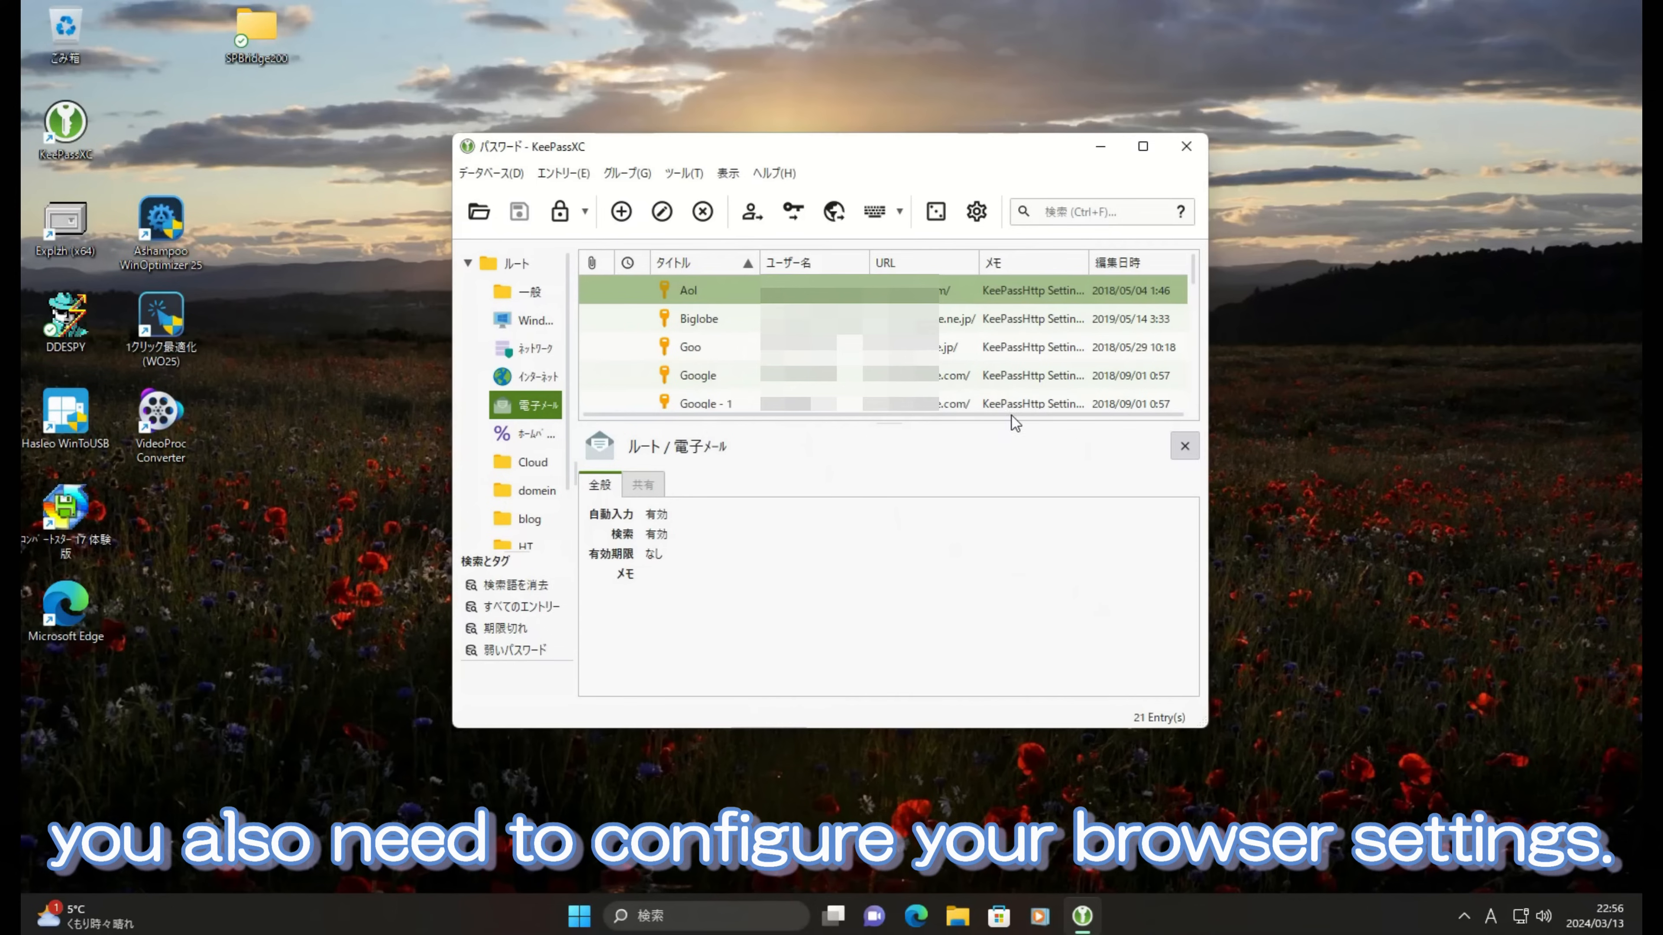
right_click(706, 321)
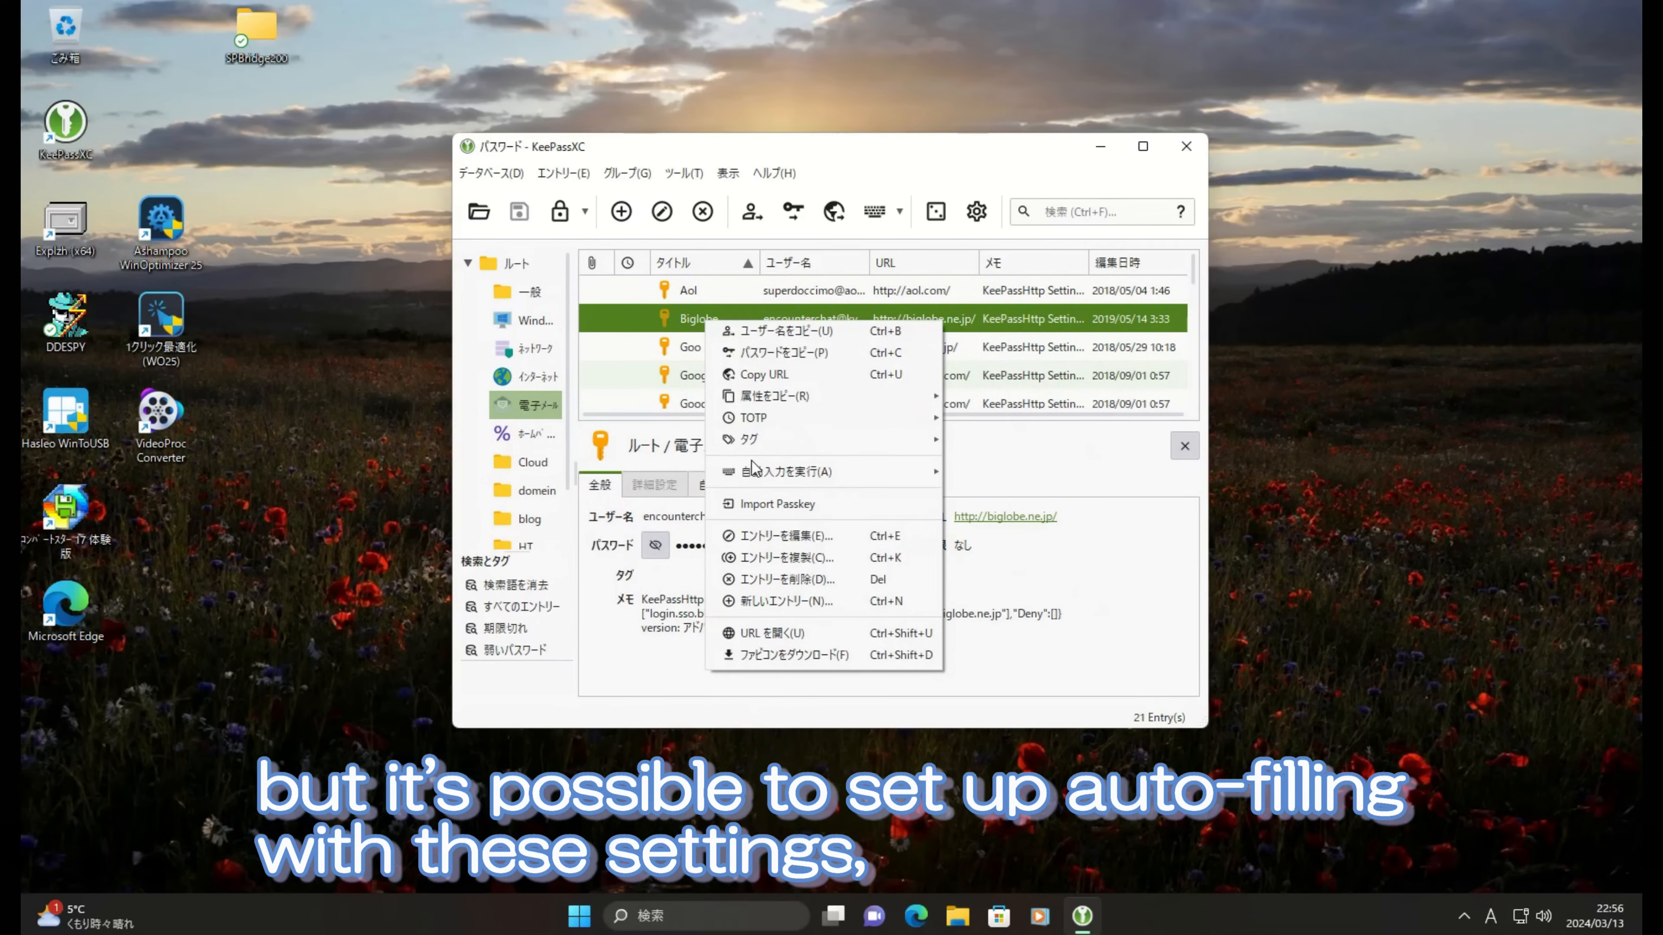
click(765, 629)
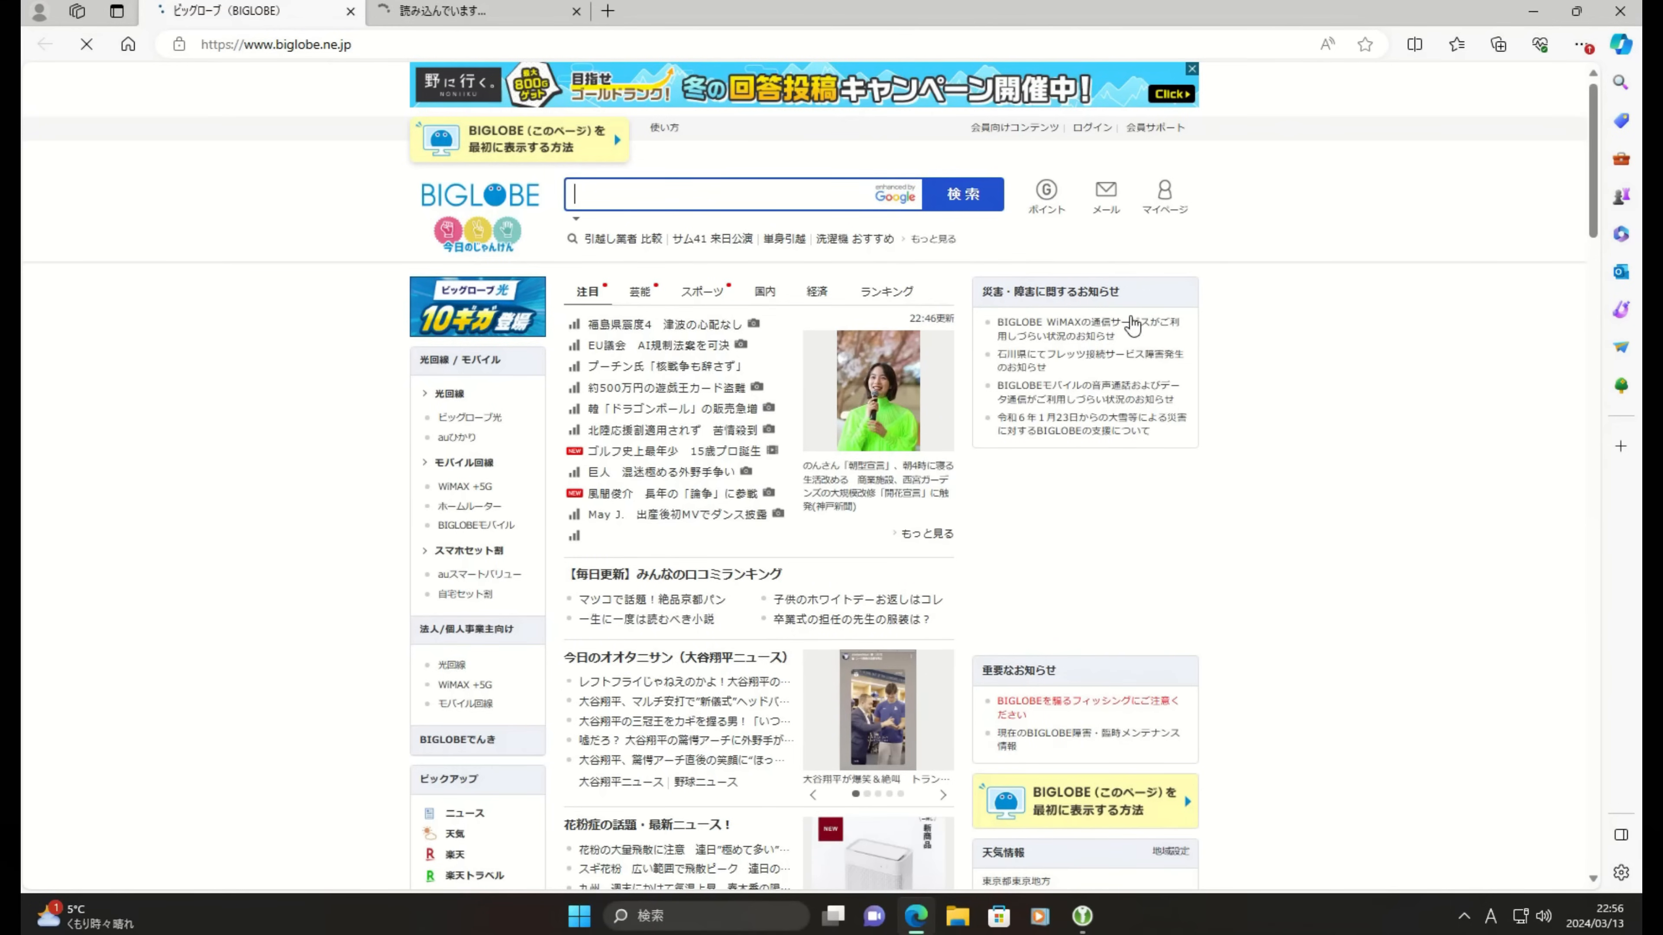
click(1105, 193)
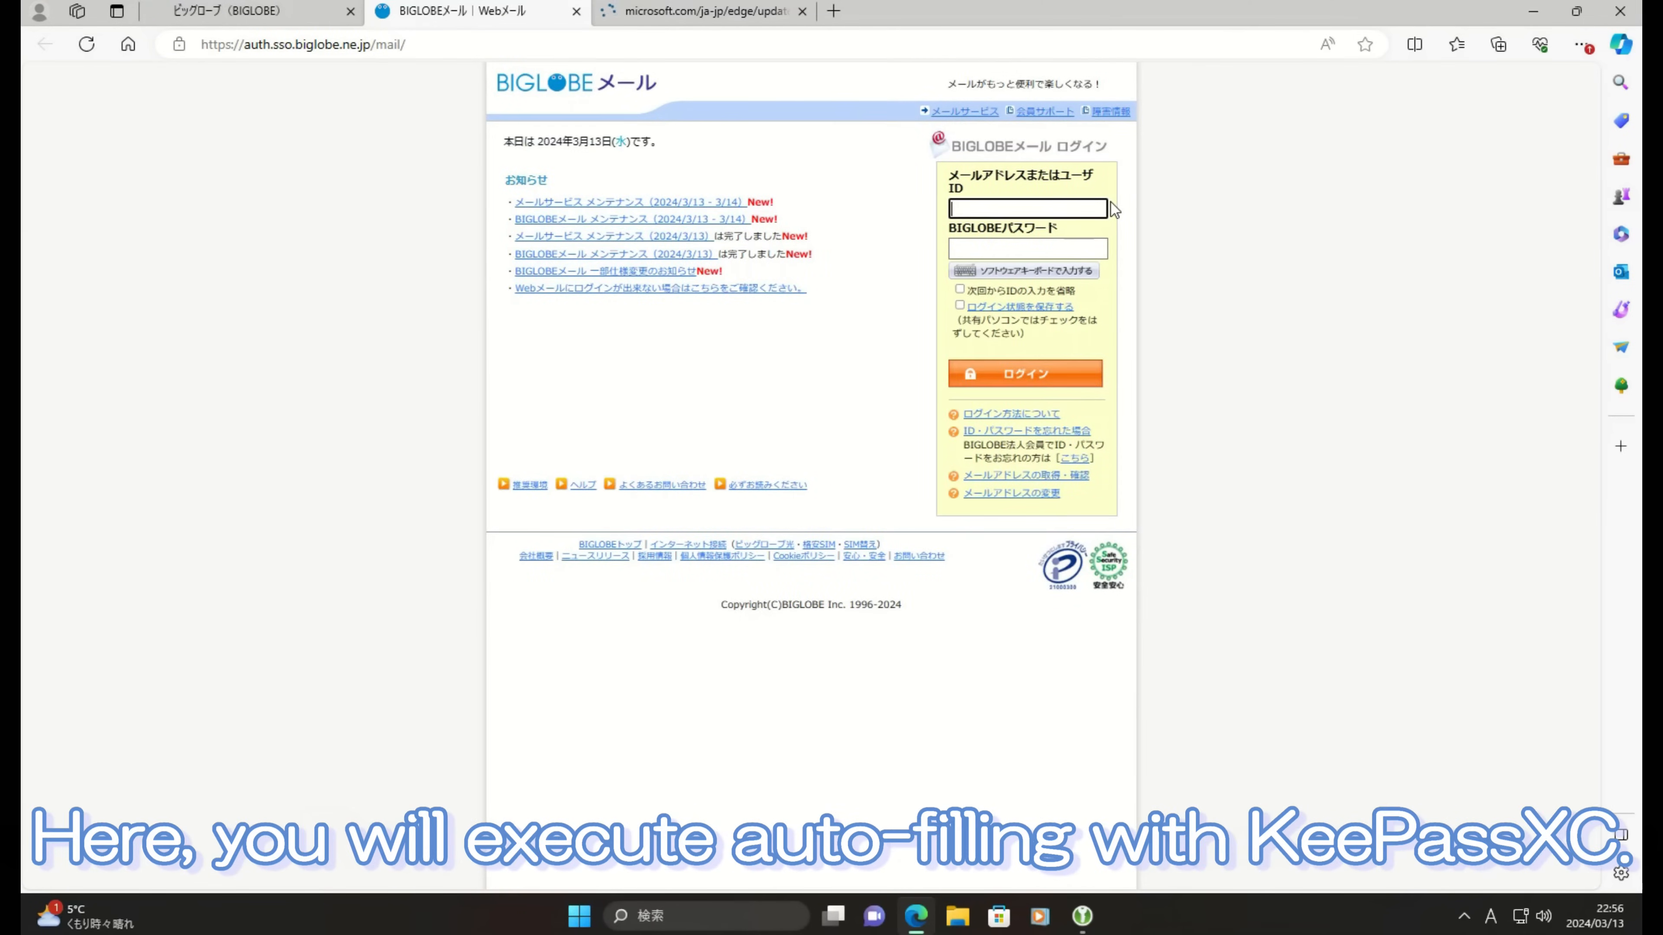
Step: Switch to KeePassXC, auto-type the Biglobe entry's username and password into the mail login page, and decline saving the password in Edge
click(1088, 918)
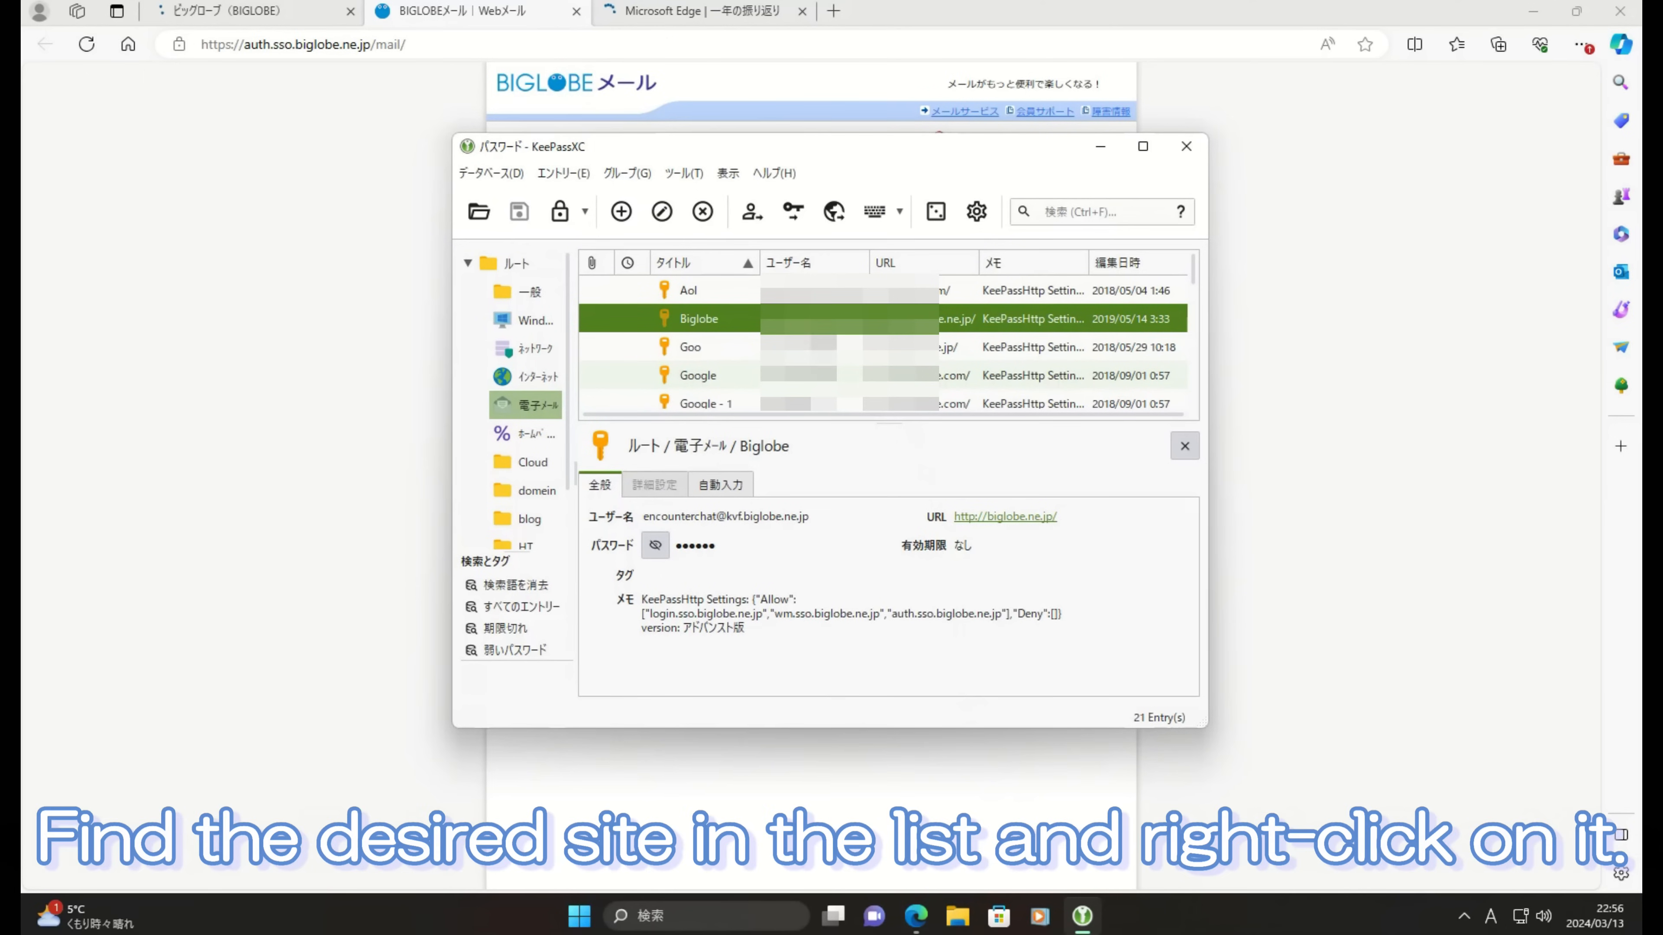
right_click(811, 321)
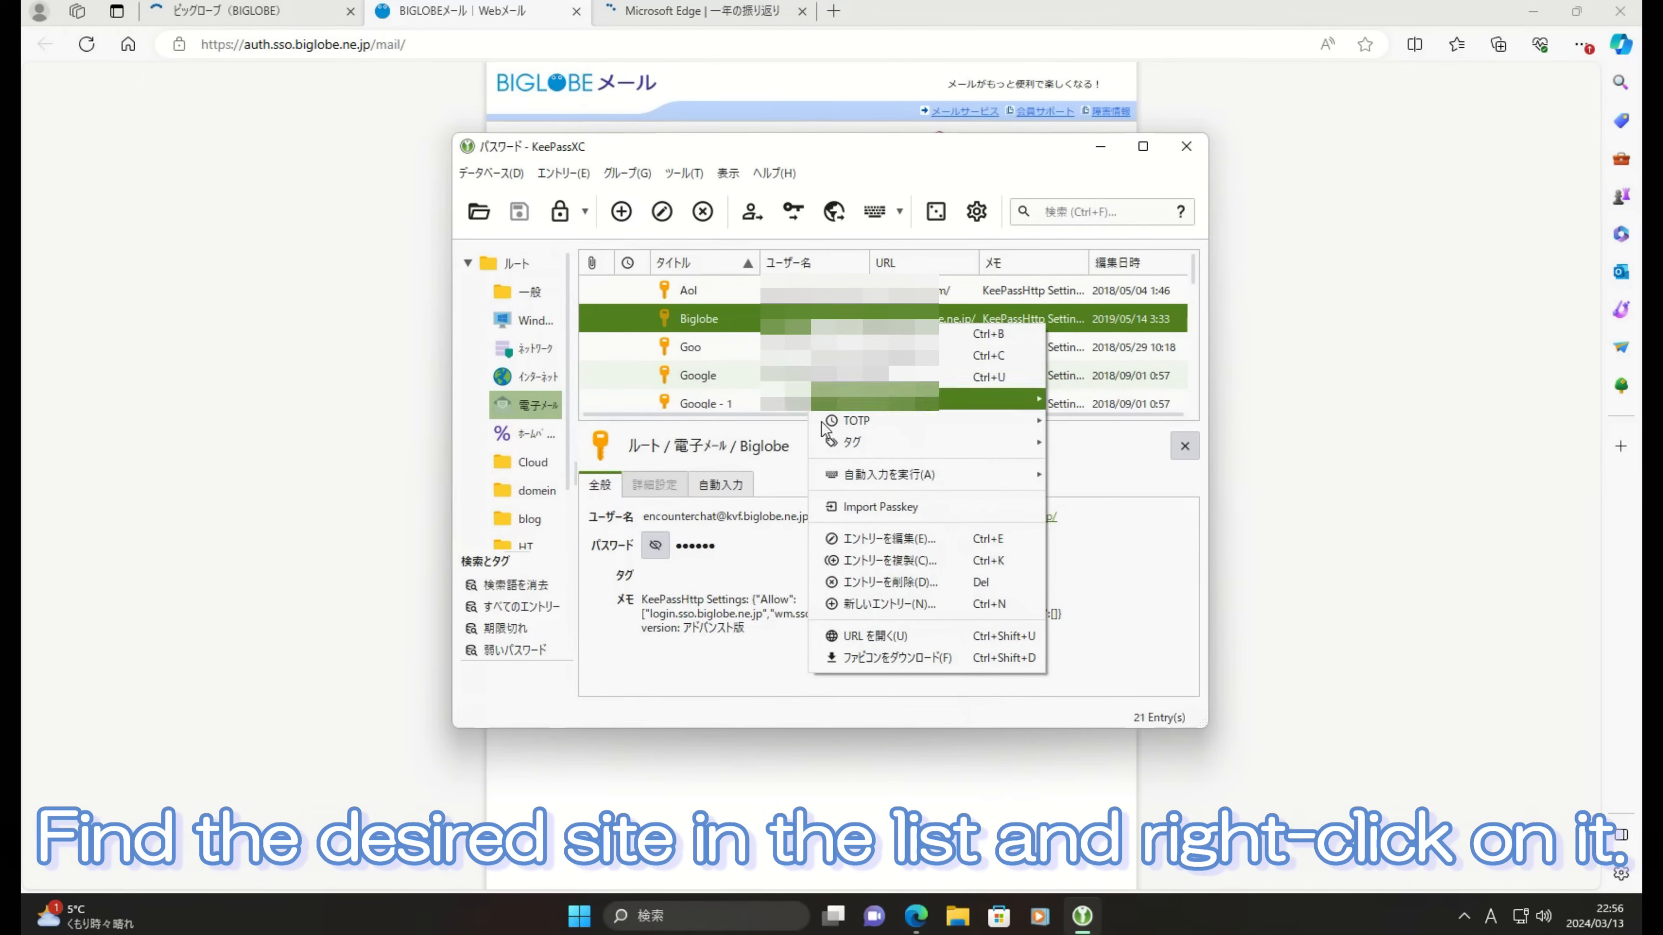
mouse_move(849, 476)
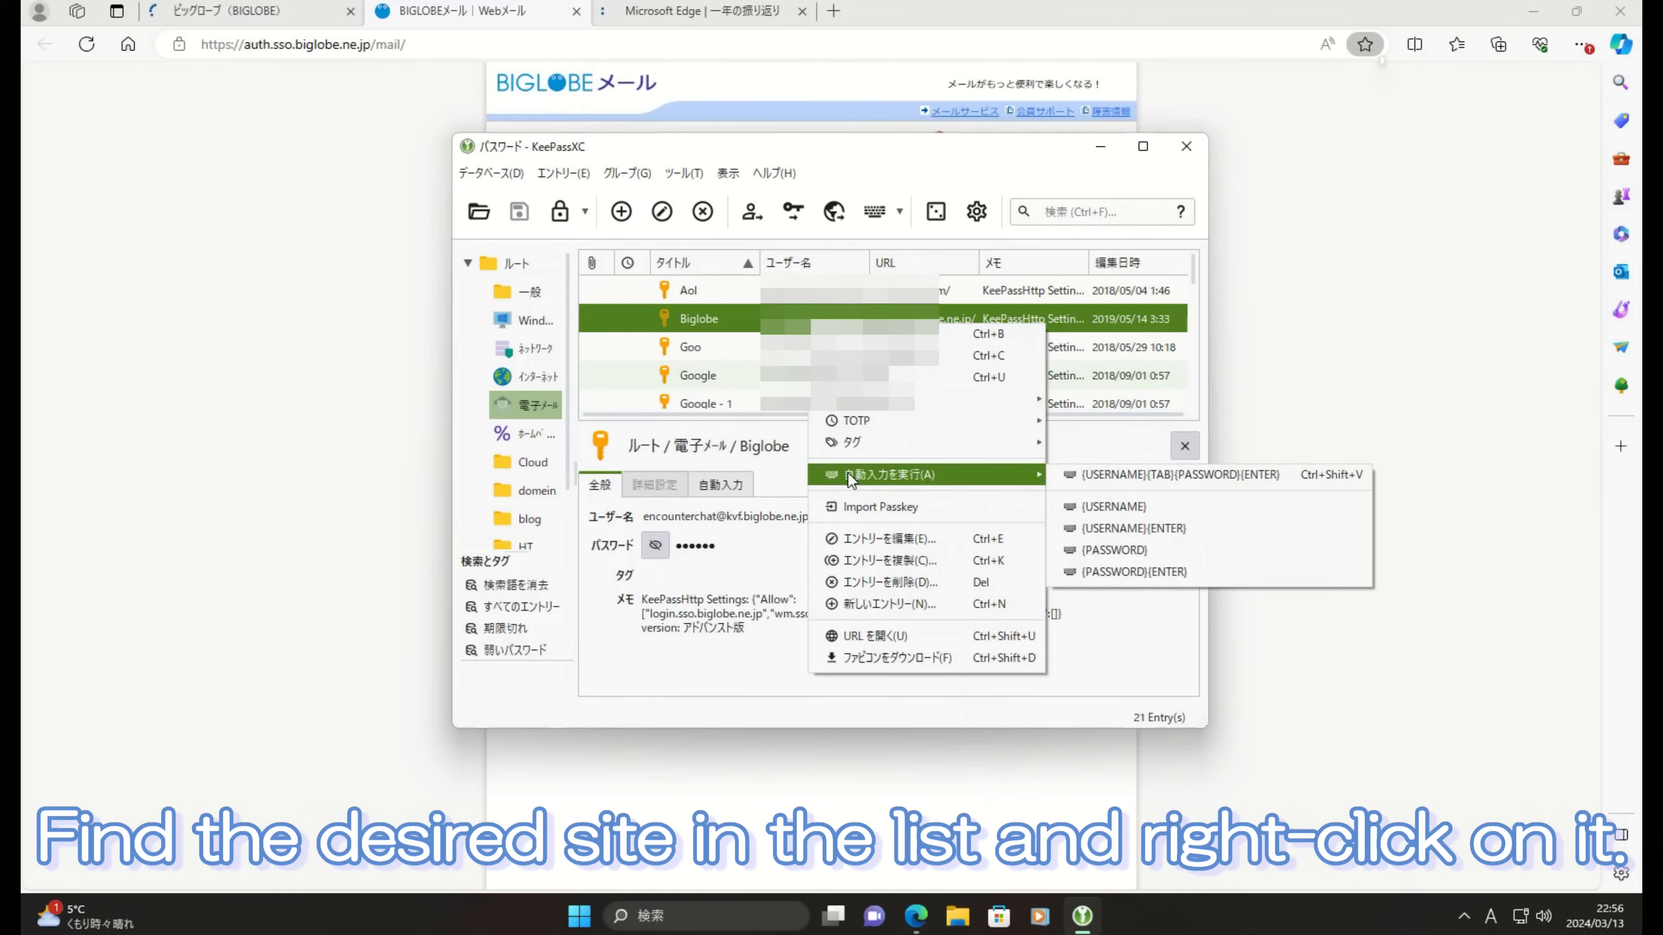
click(1067, 480)
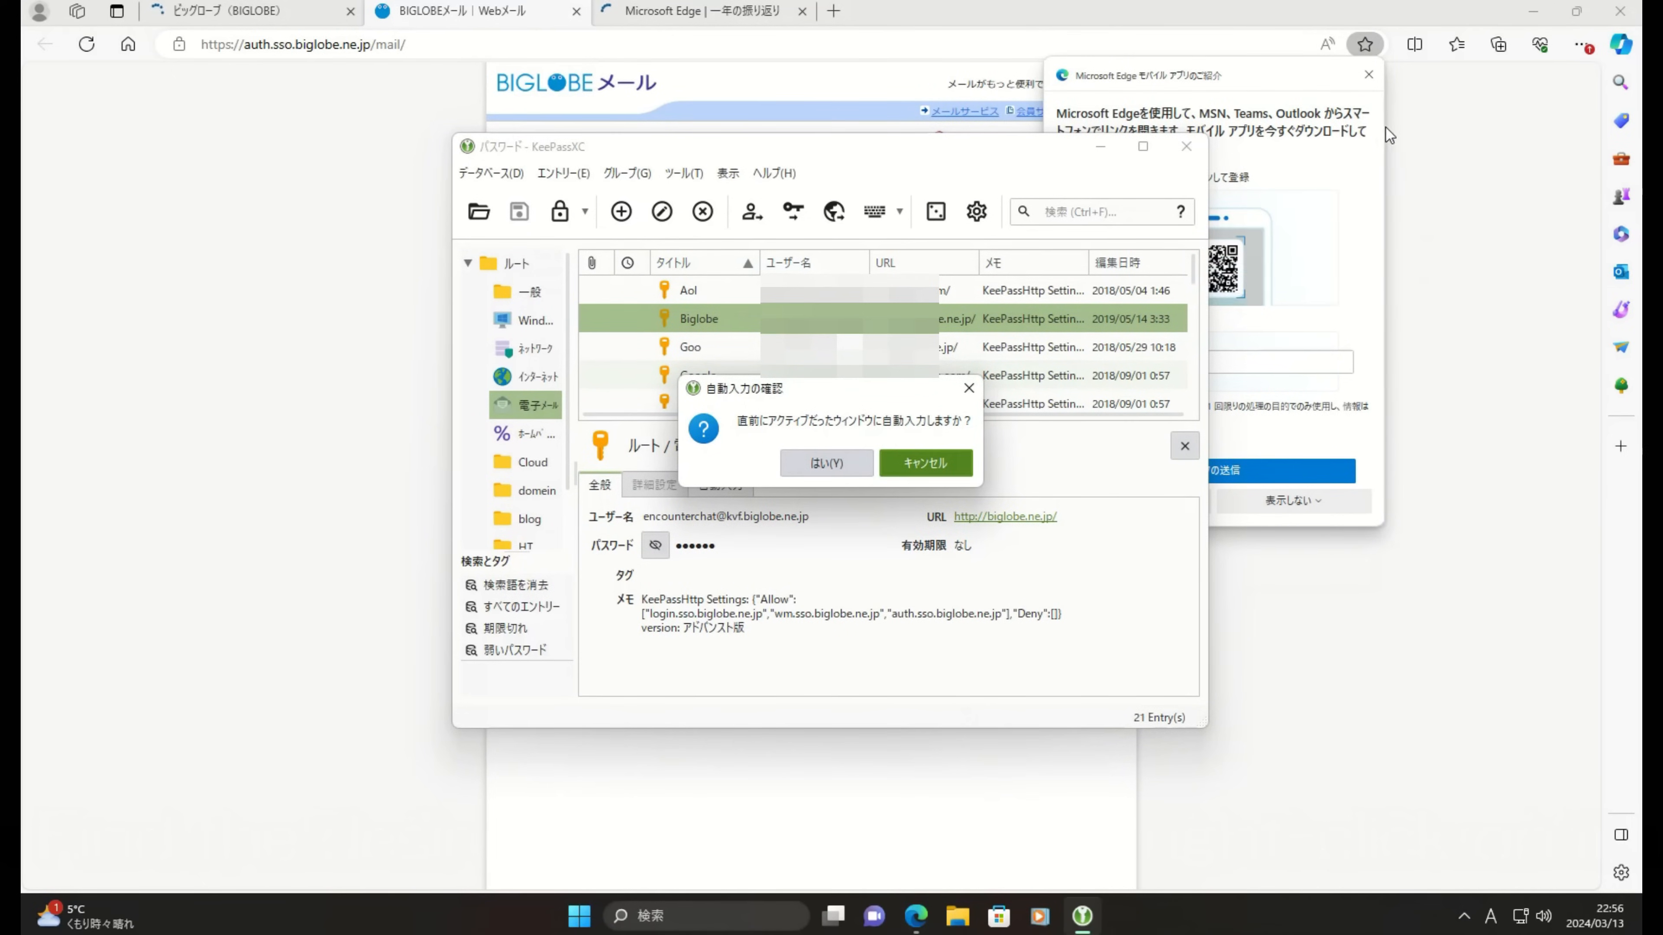
click(1368, 70)
click(1368, 68)
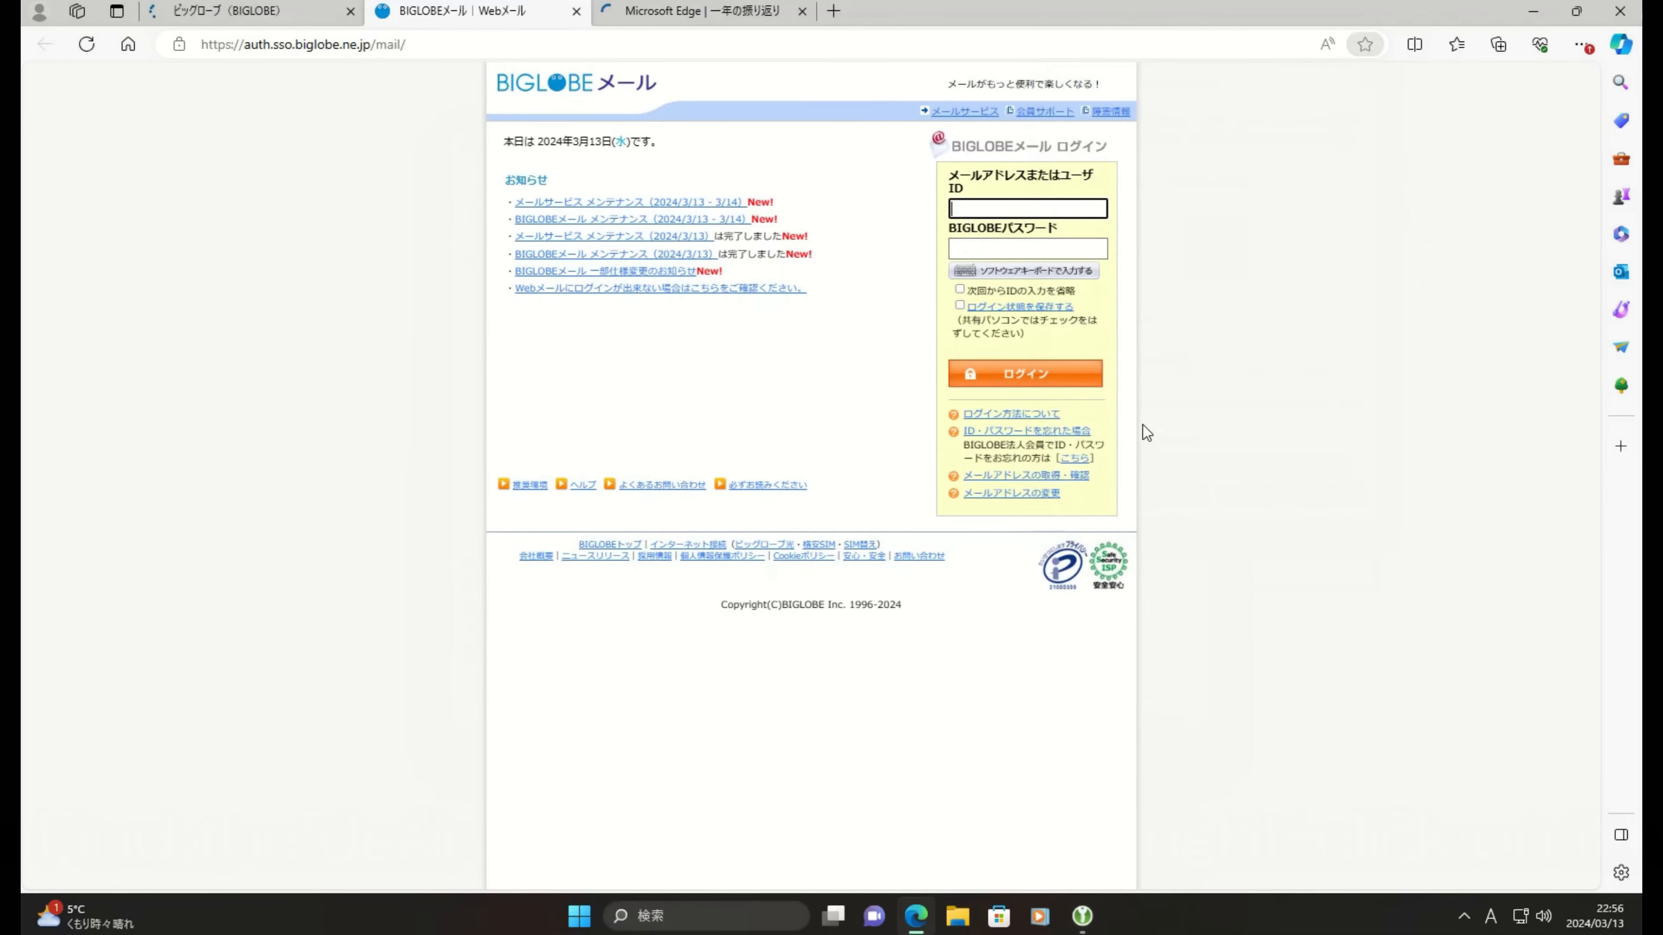
click(1081, 917)
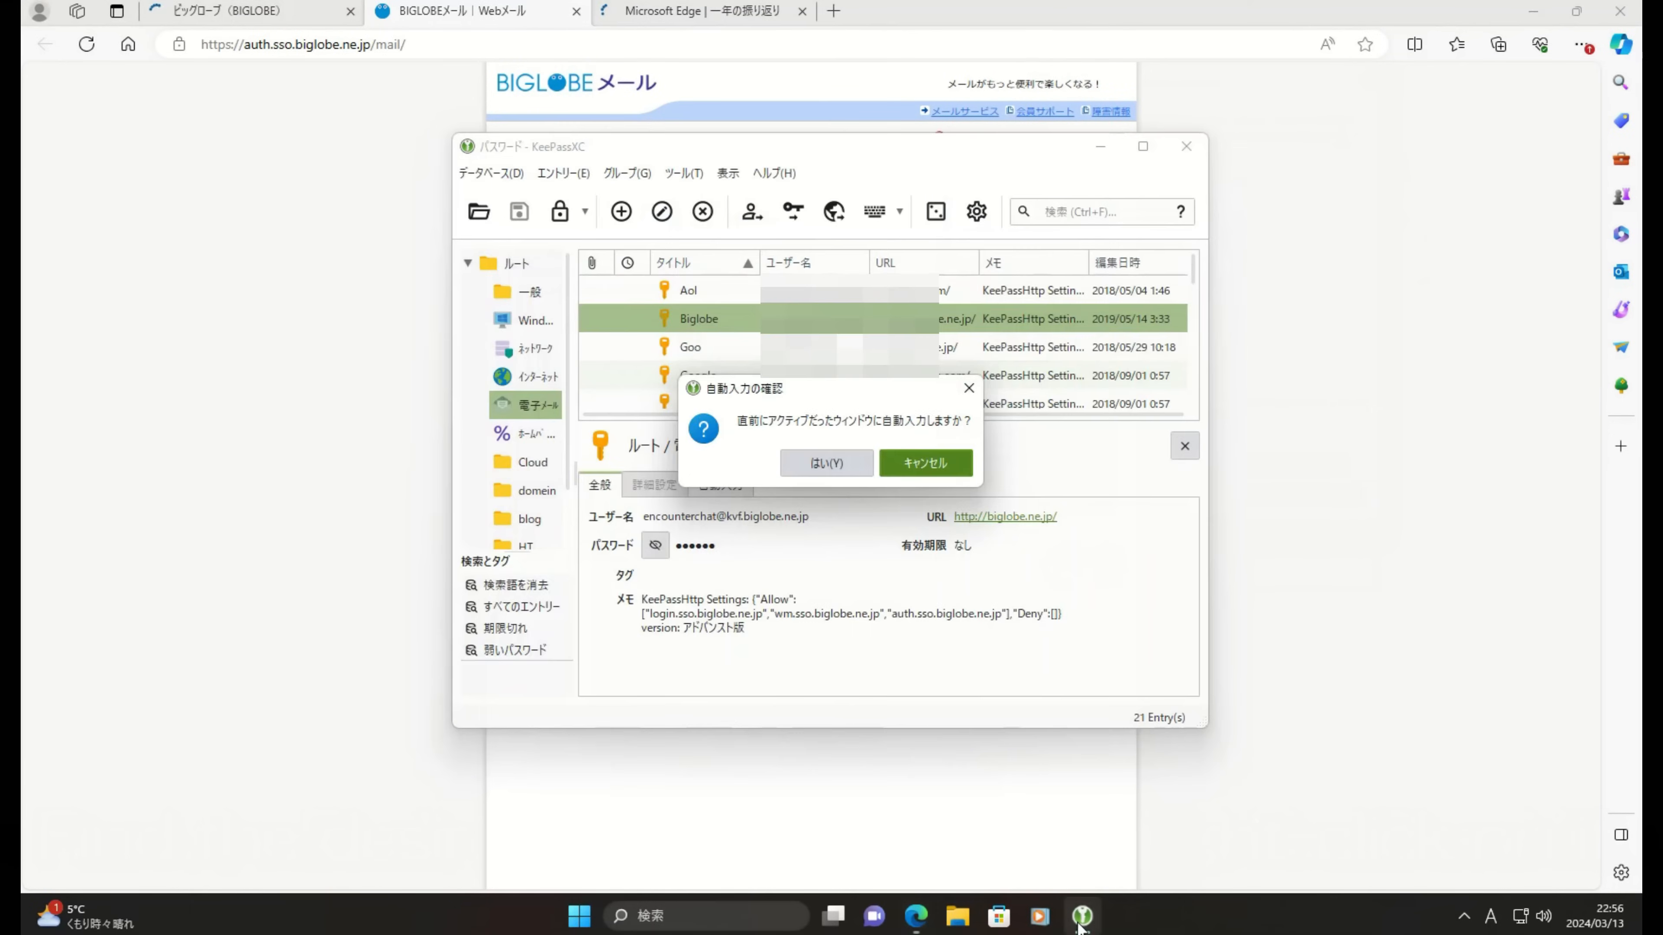
click(836, 468)
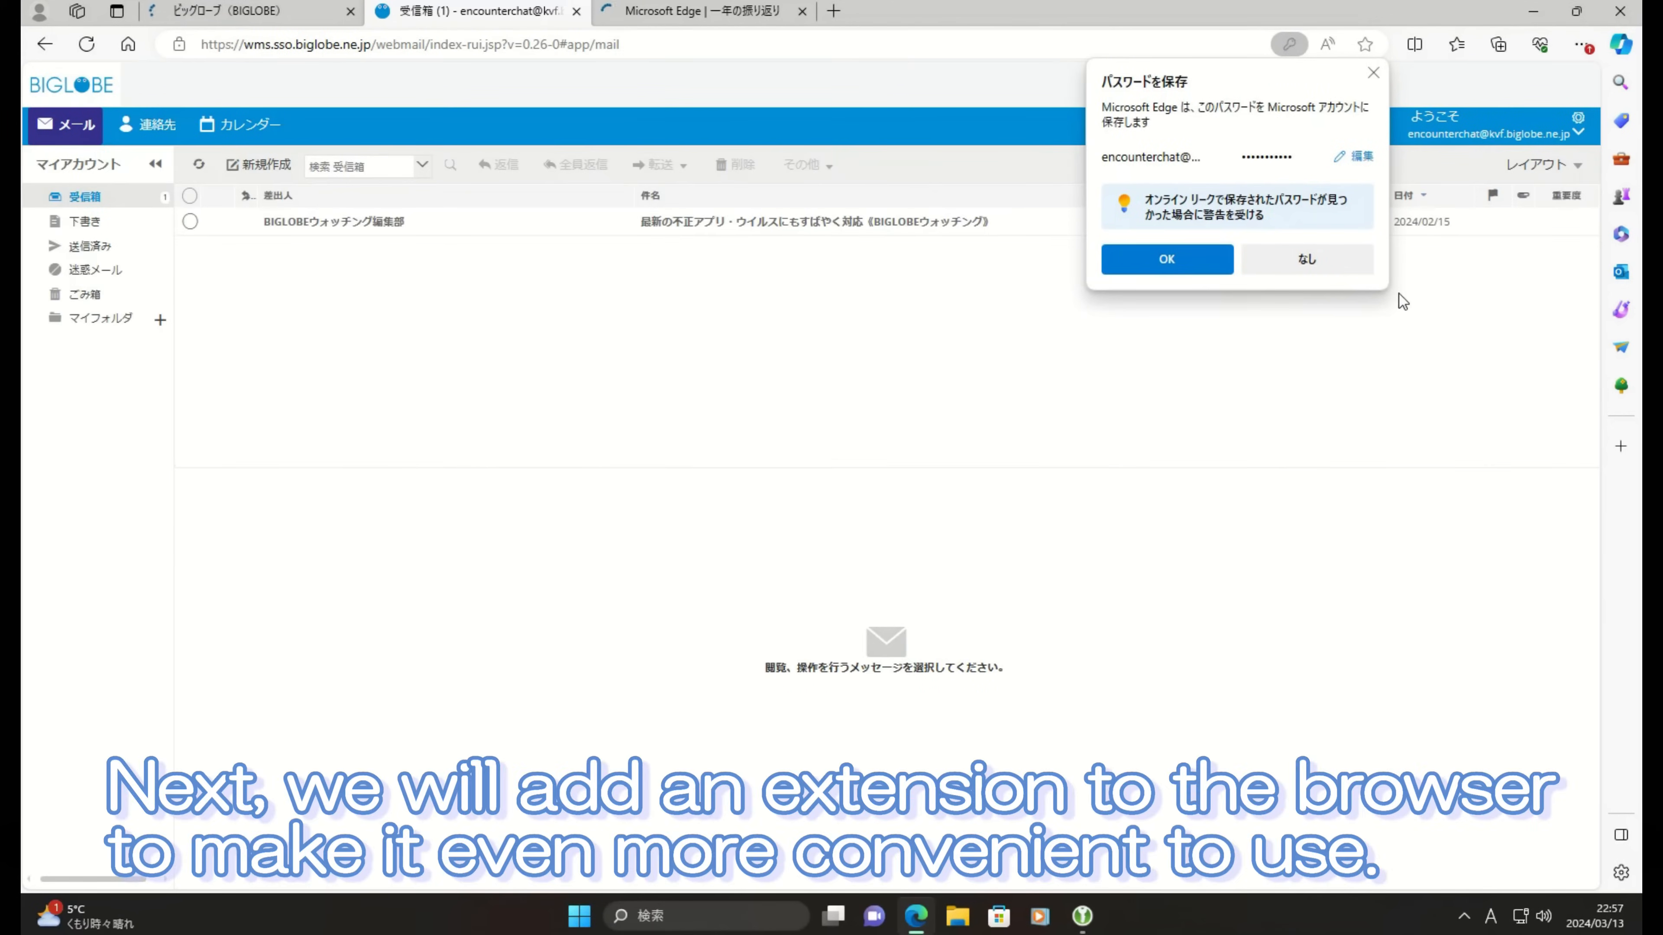
click(1306, 270)
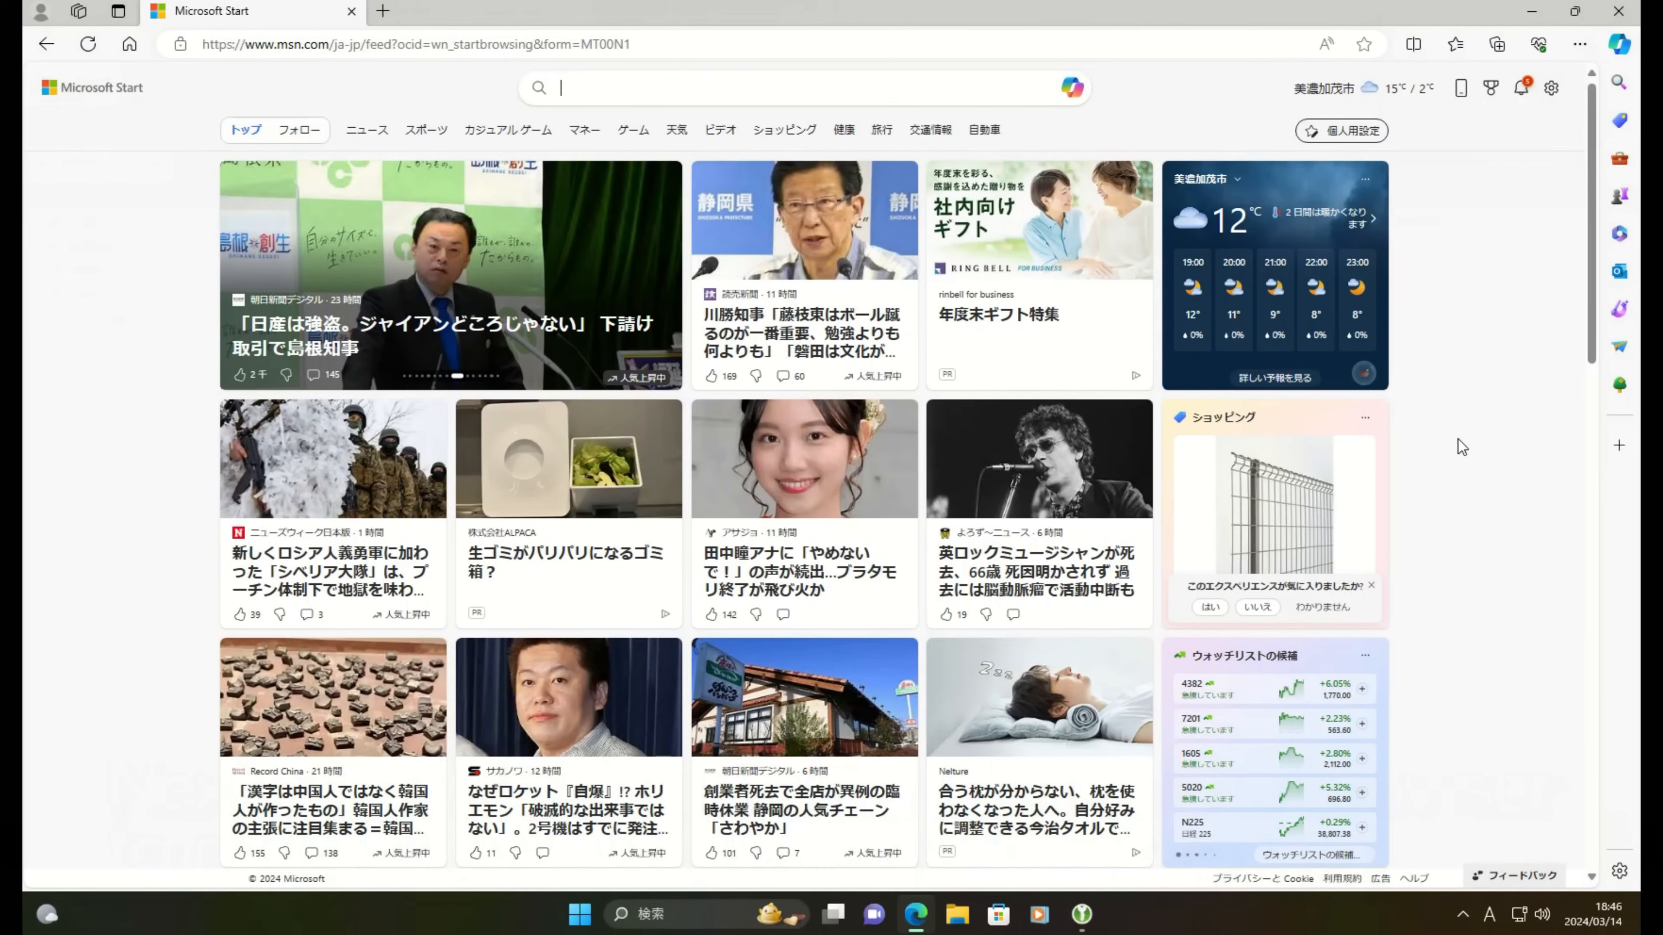
Step: Open the Microsoft Edge Add-ons website from the browser's extensions settings and search for keepassxc
click(1579, 44)
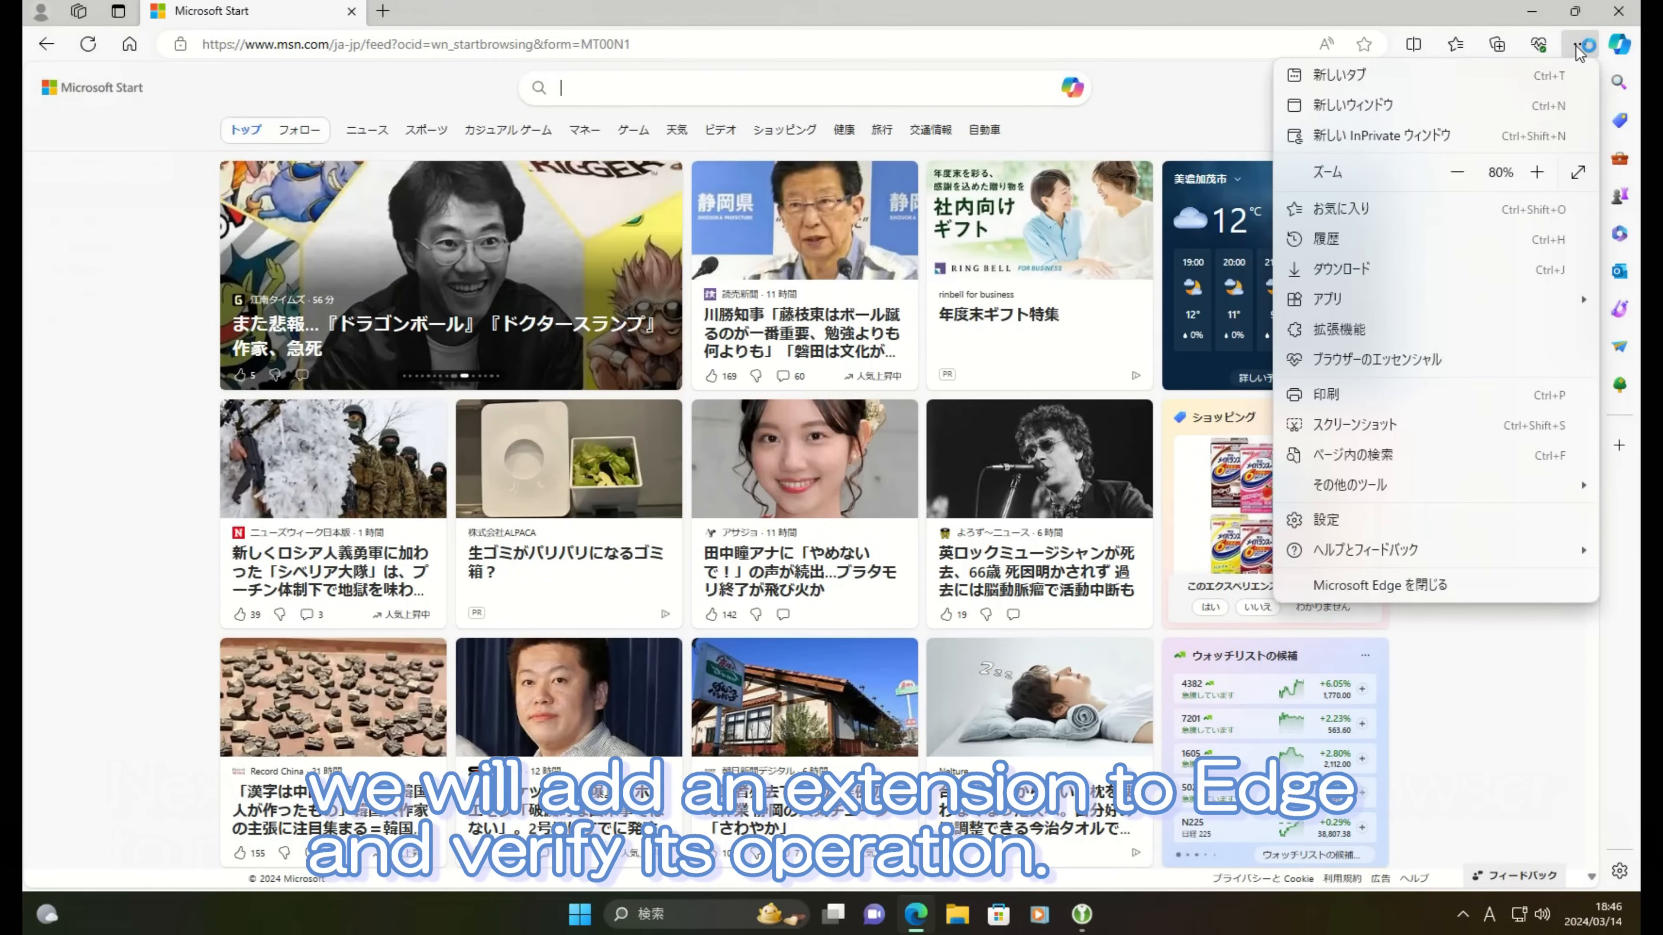
click(1342, 338)
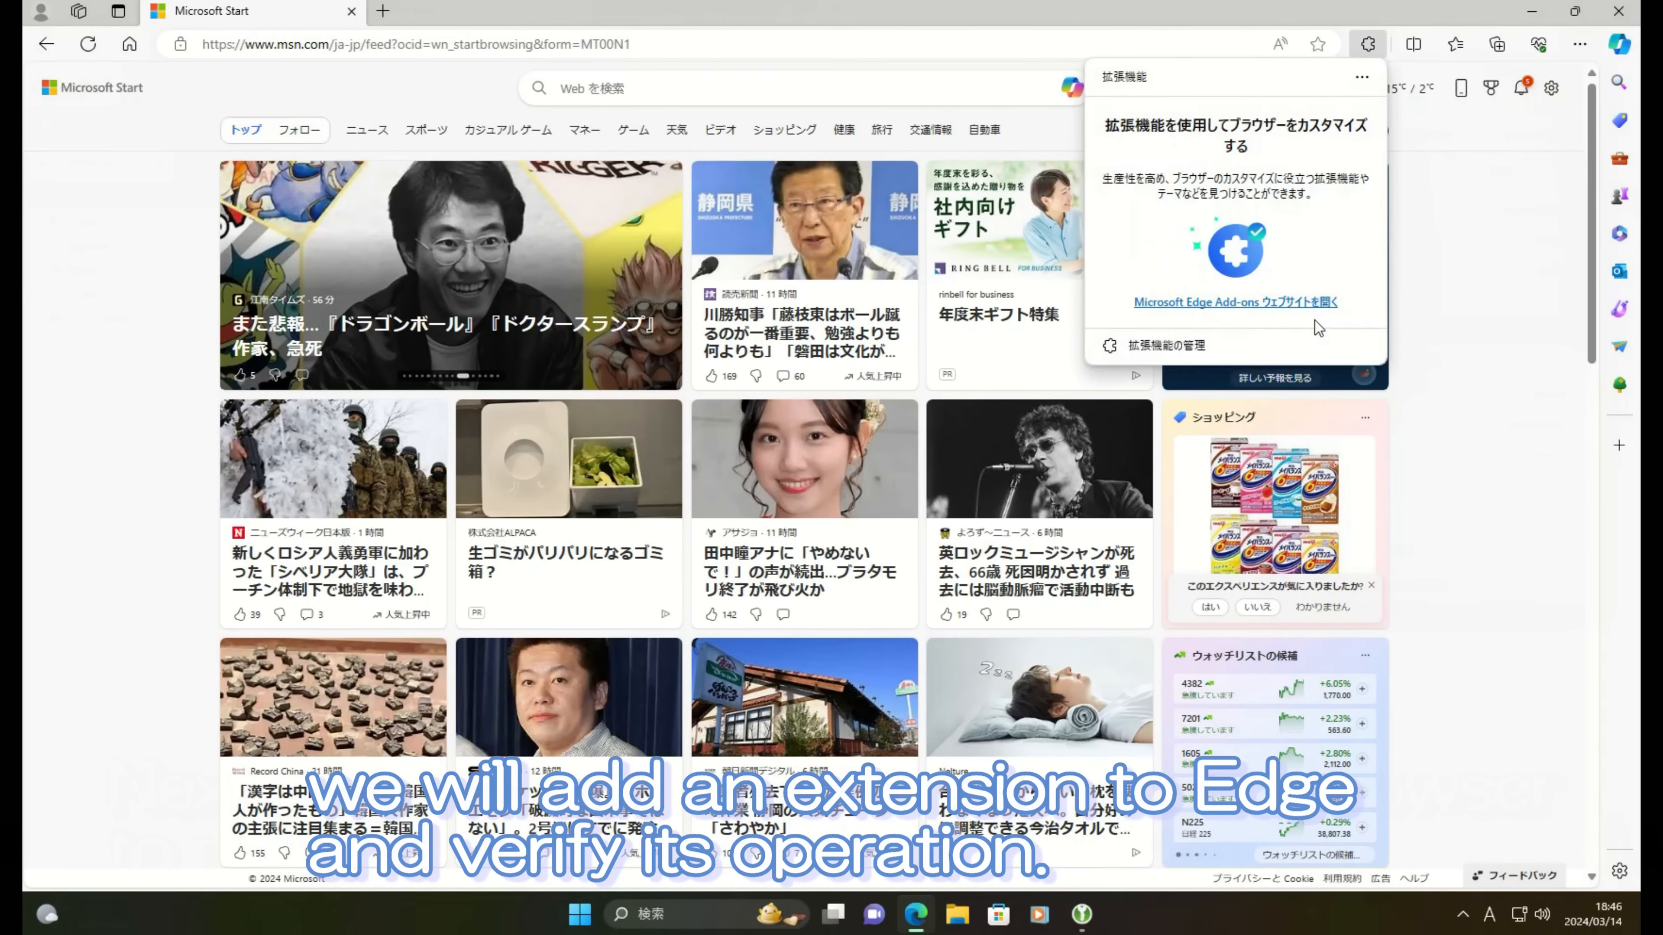
click(1265, 304)
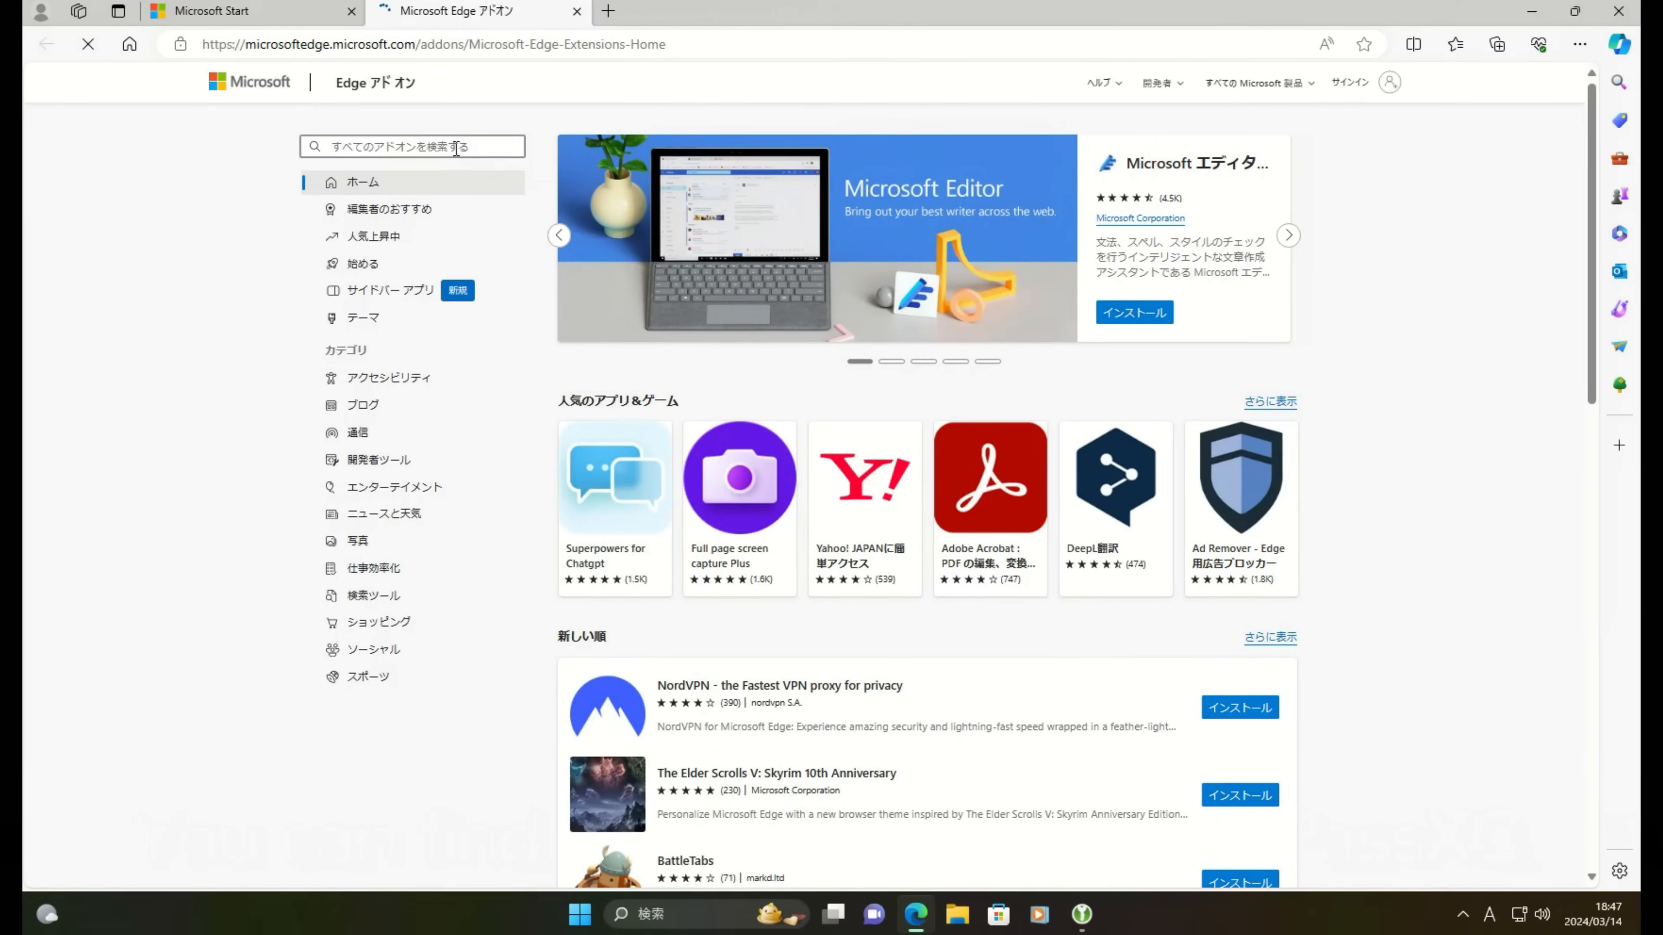
text(ke)
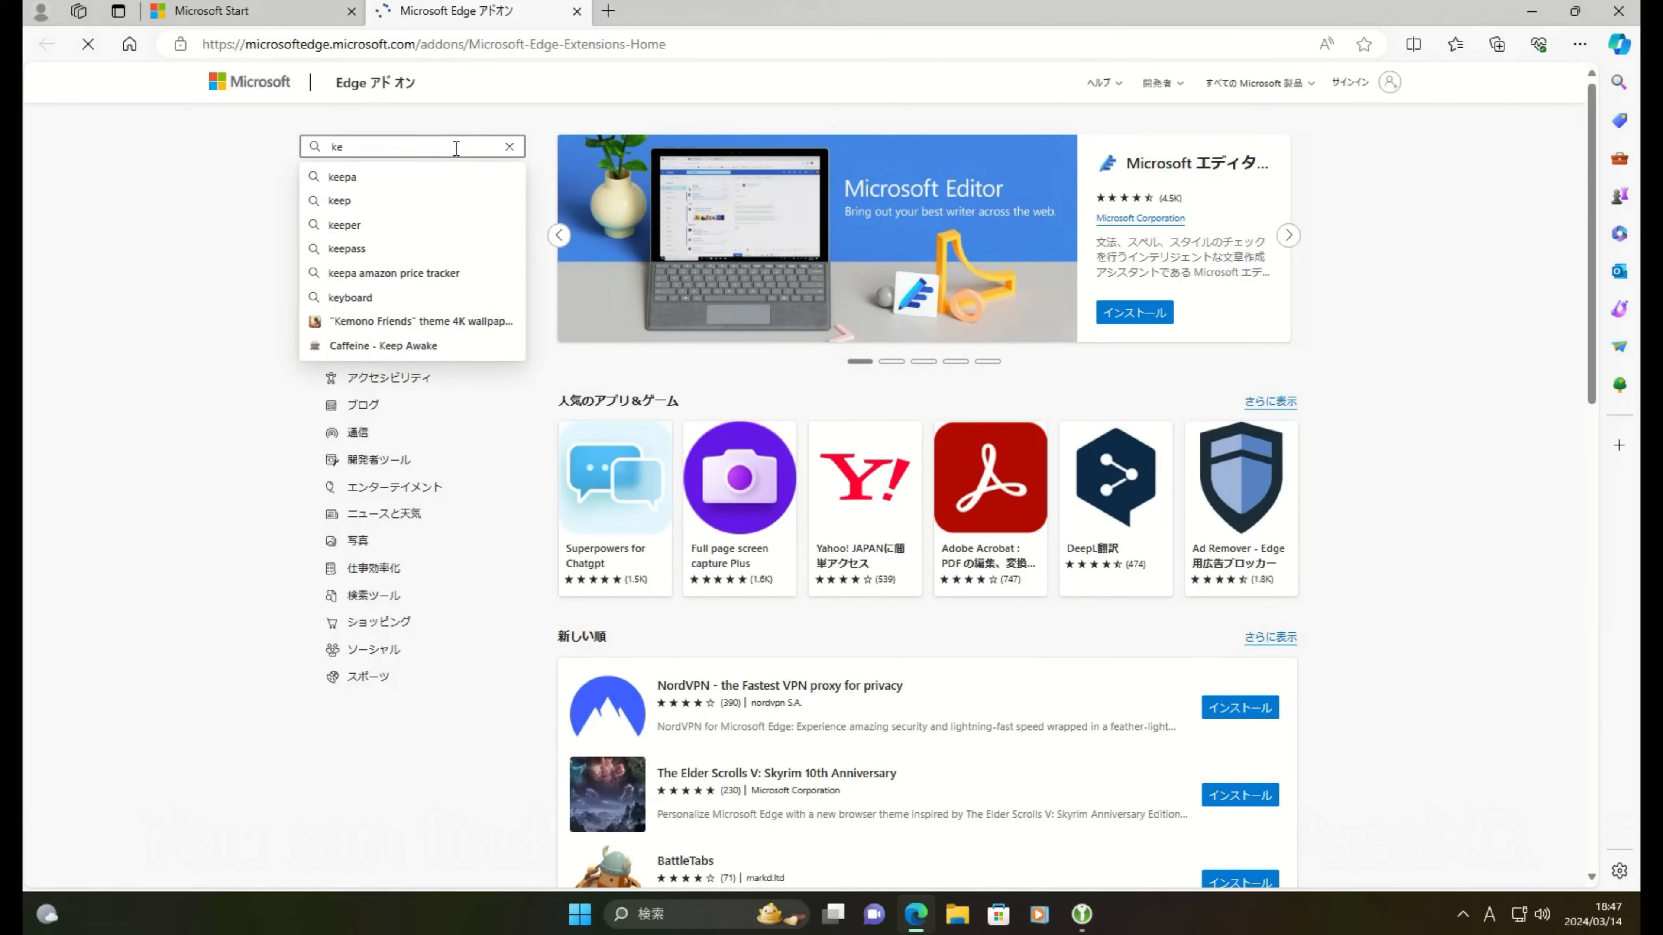
text(epassxc)
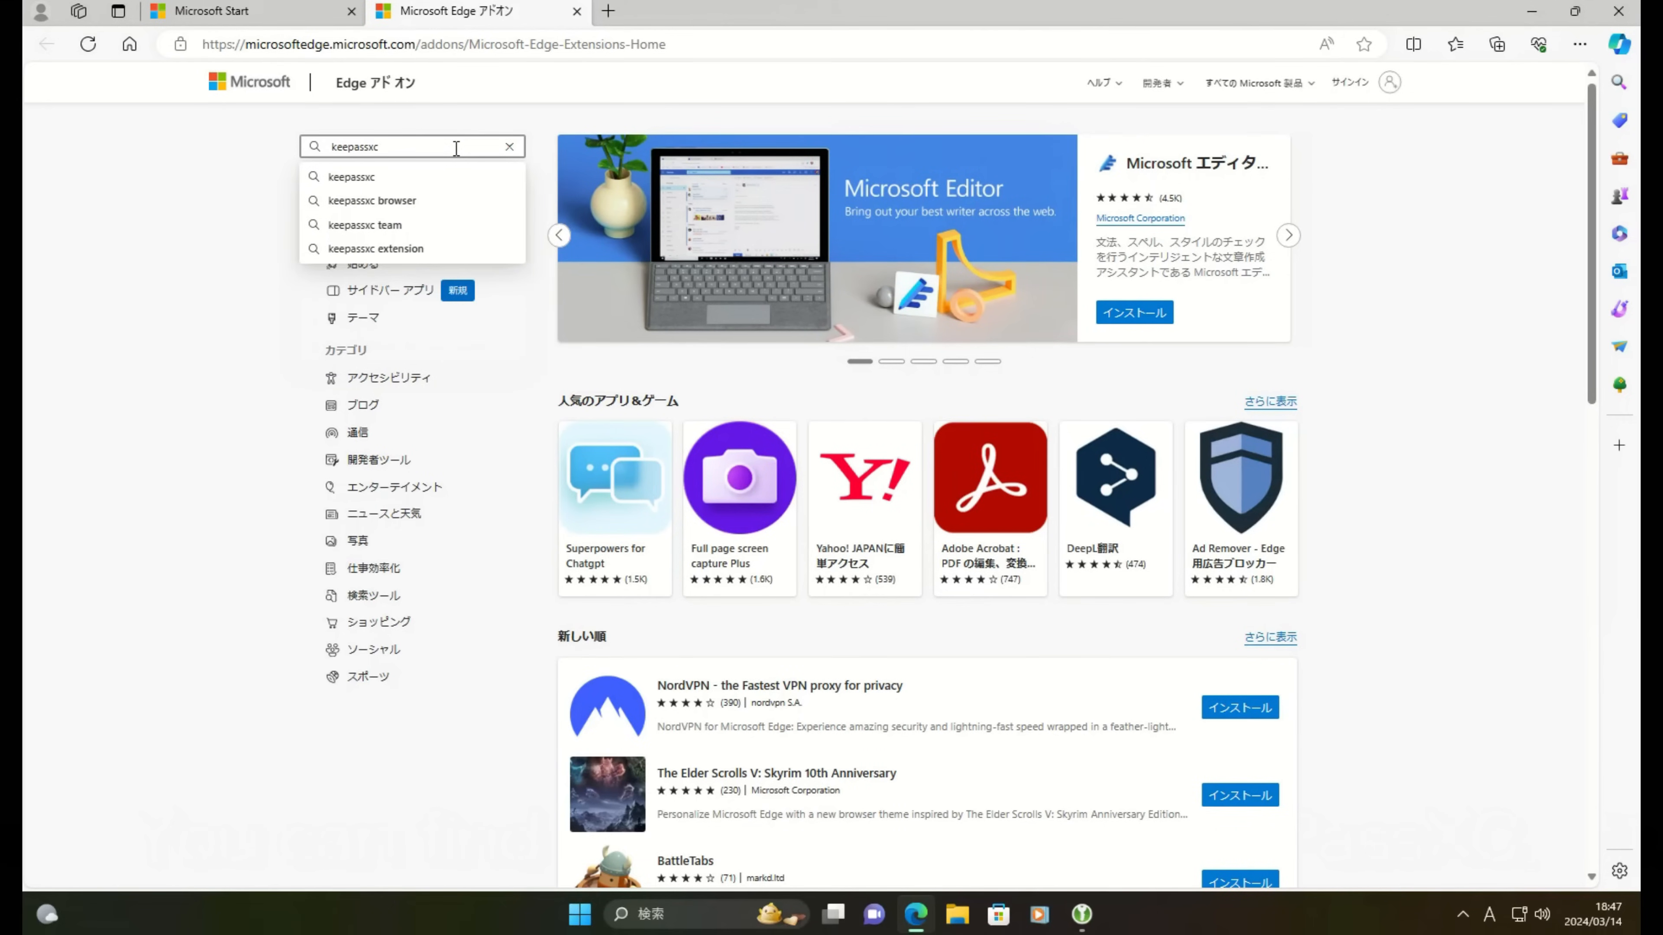
key(Return)
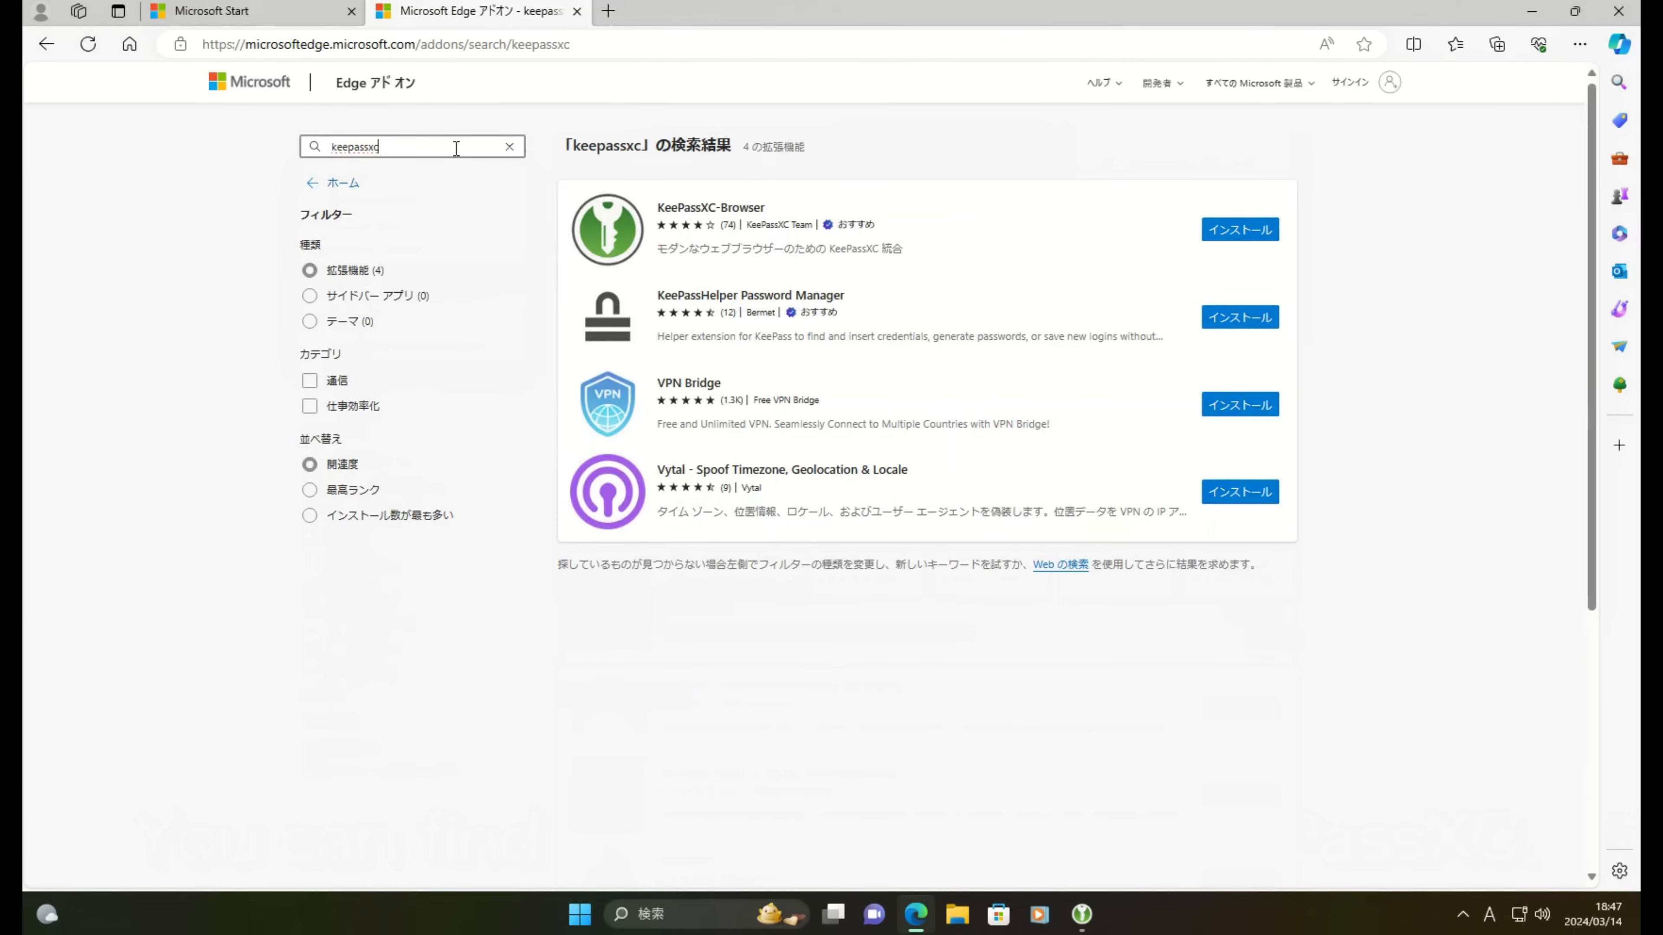
Step: Install the KeePassXC-Browser extension and approve its requested permissions
click(1247, 230)
click(1247, 229)
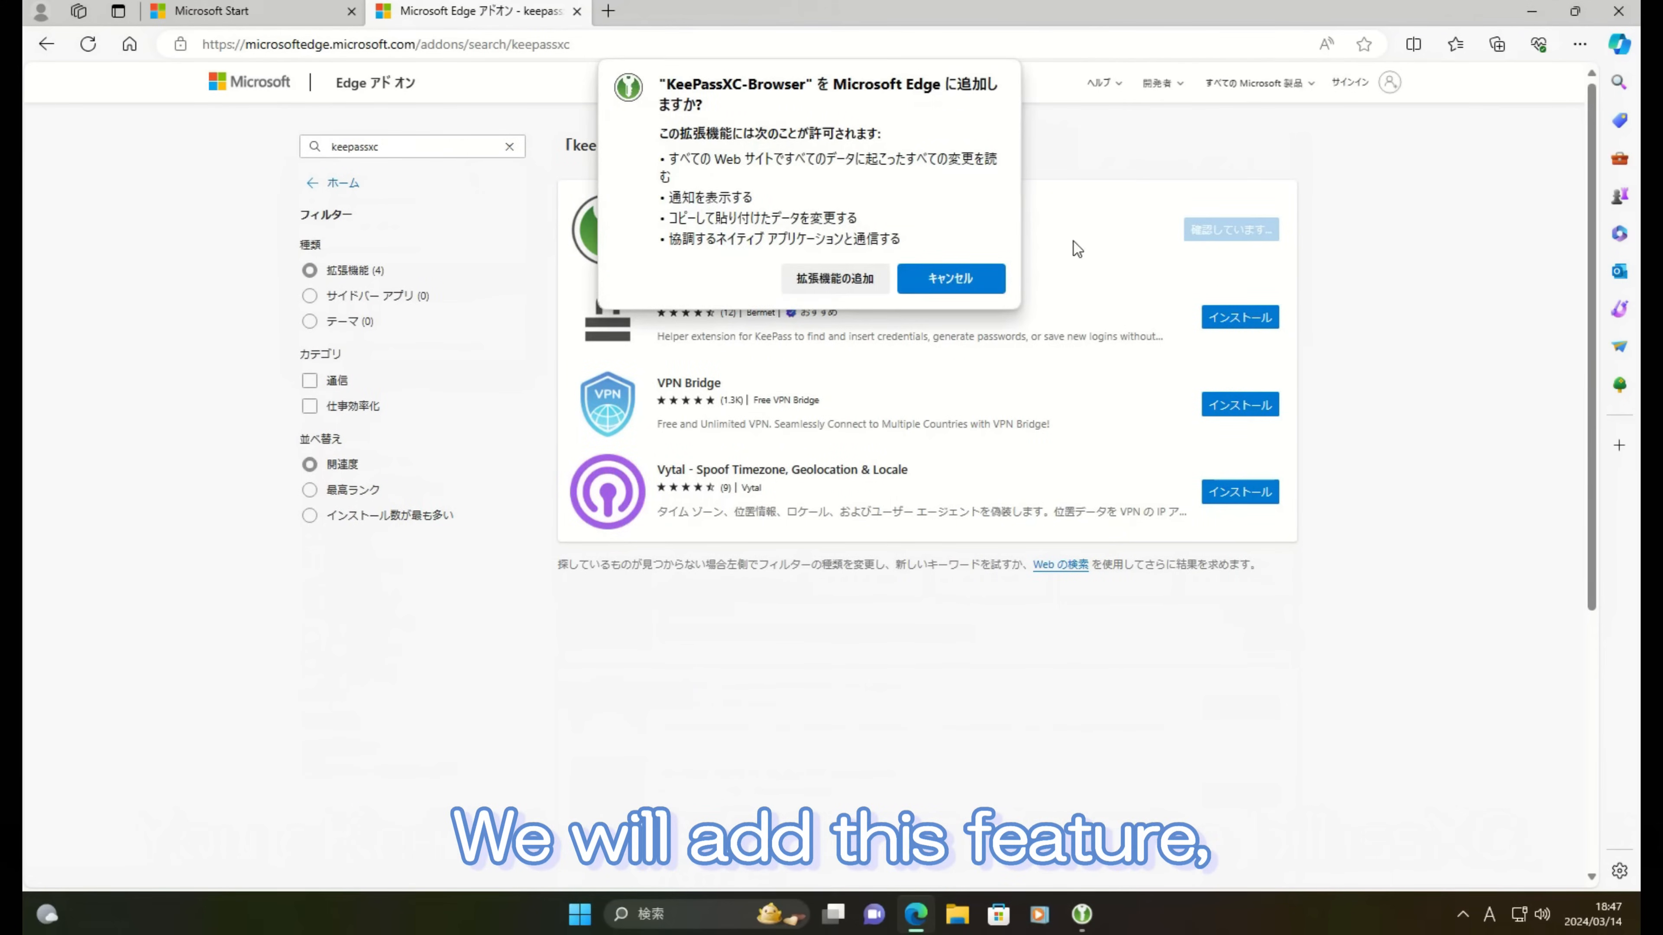
click(858, 276)
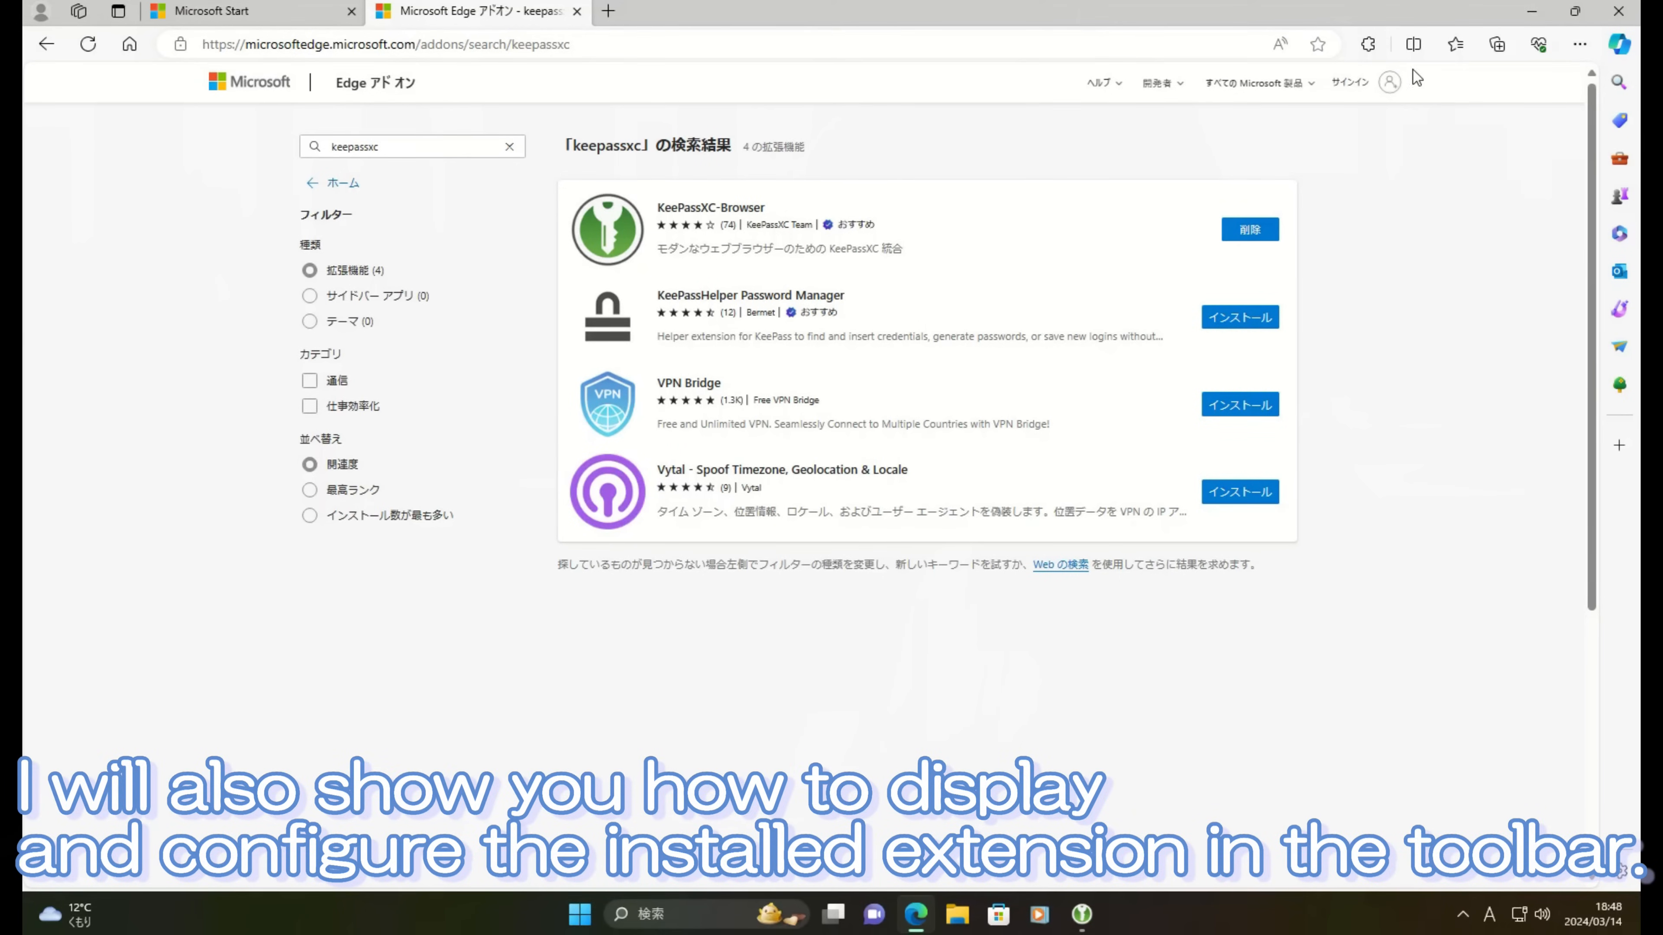
Step: Show the KeePassXC-Browser extension in the Edge toolbar and open its connection popup
click(1367, 45)
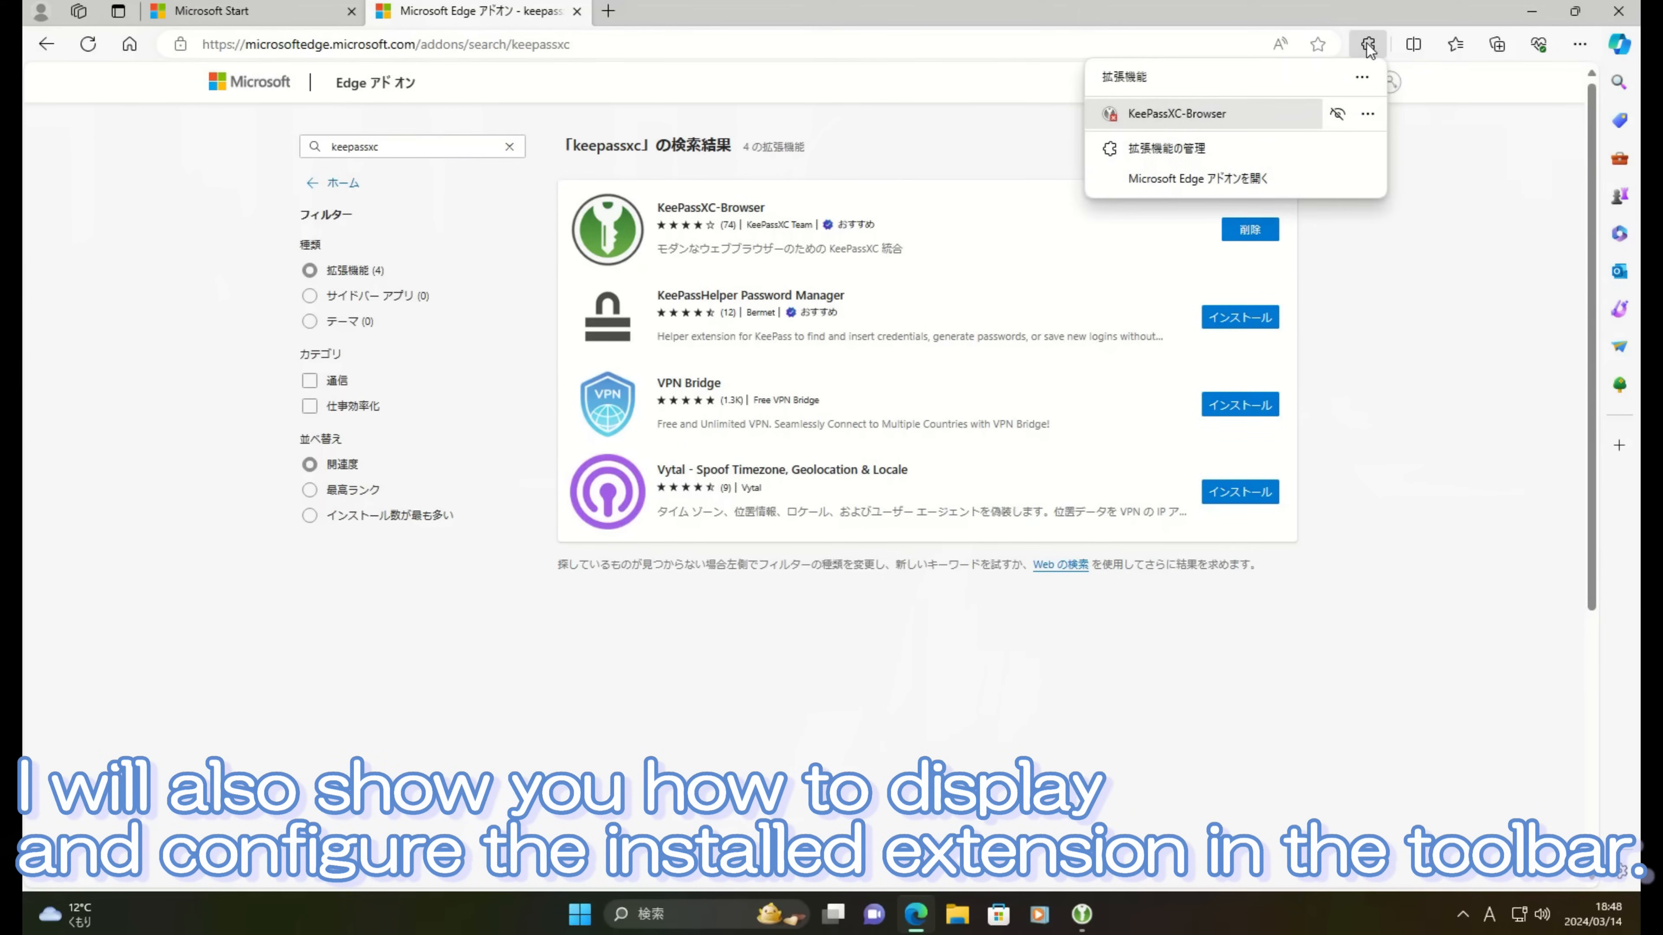
click(1343, 117)
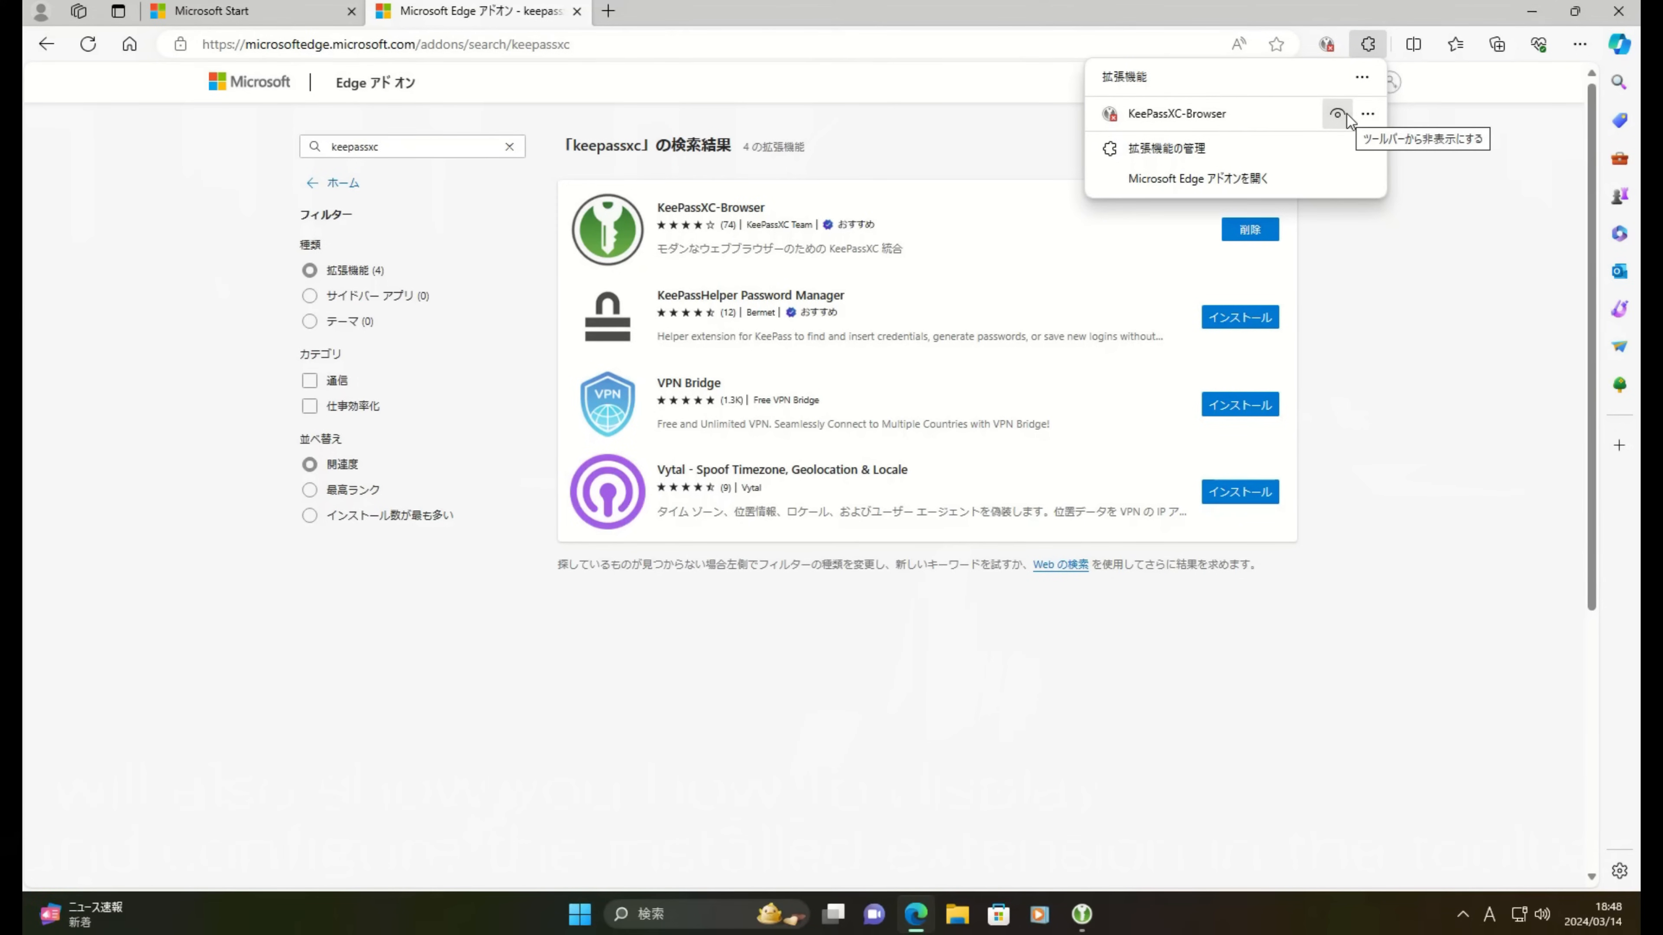
click(1329, 49)
click(1329, 50)
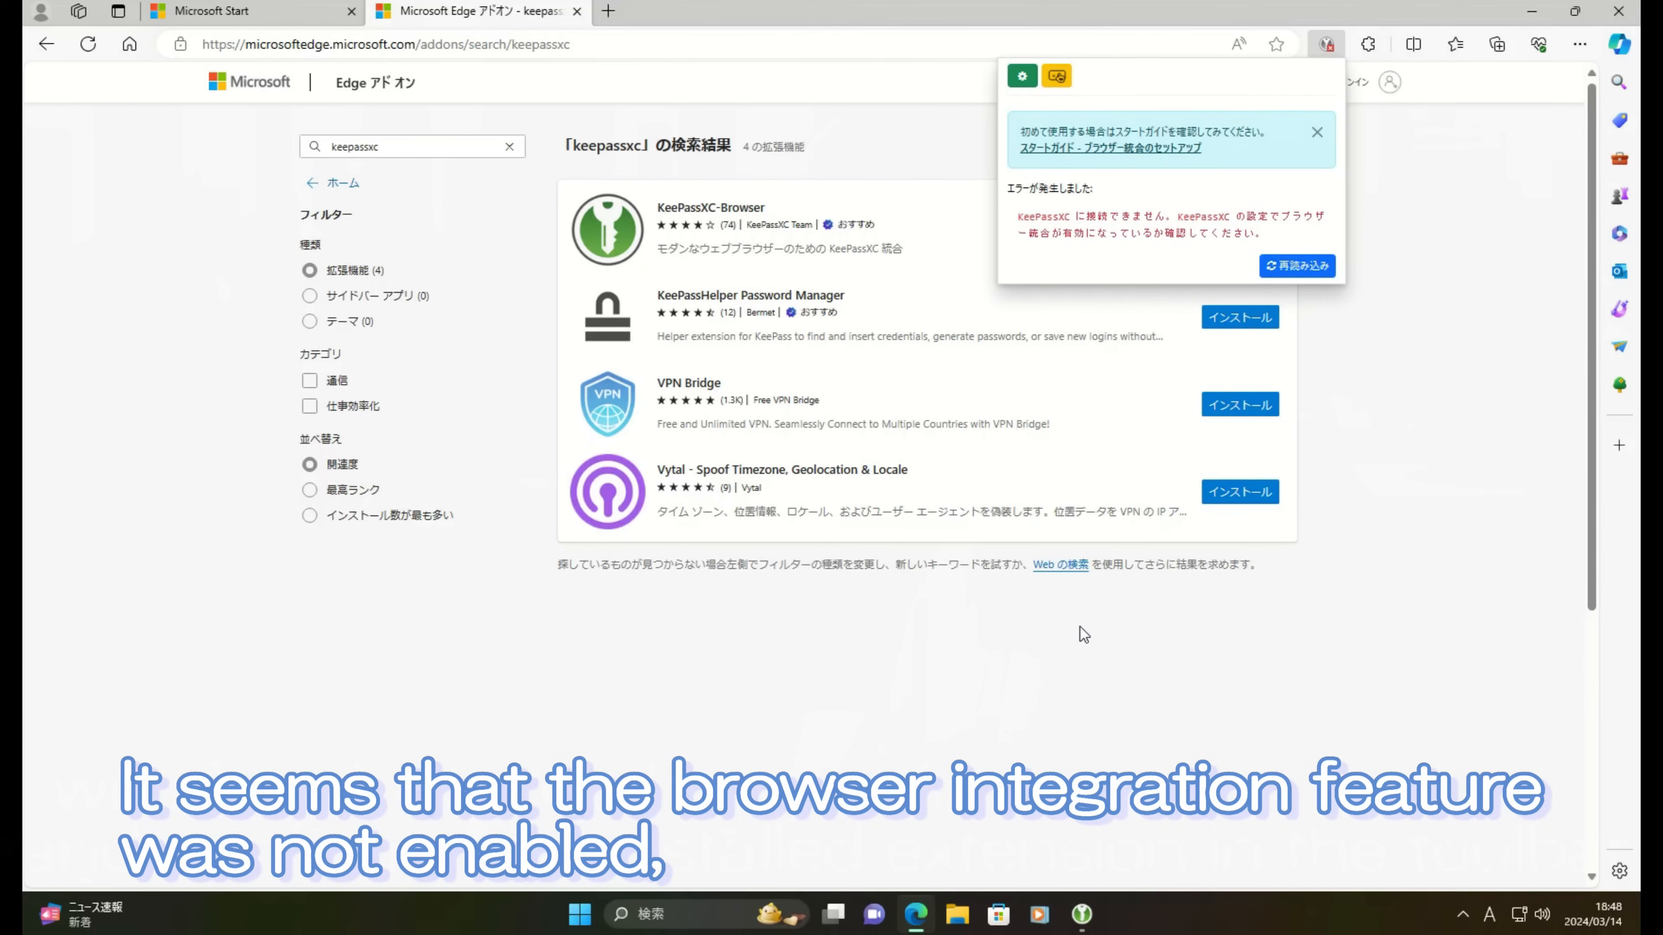
Step: Switch to KeePassXC, enable browser integration for Edge in the application settings, and save the settings
click(1081, 914)
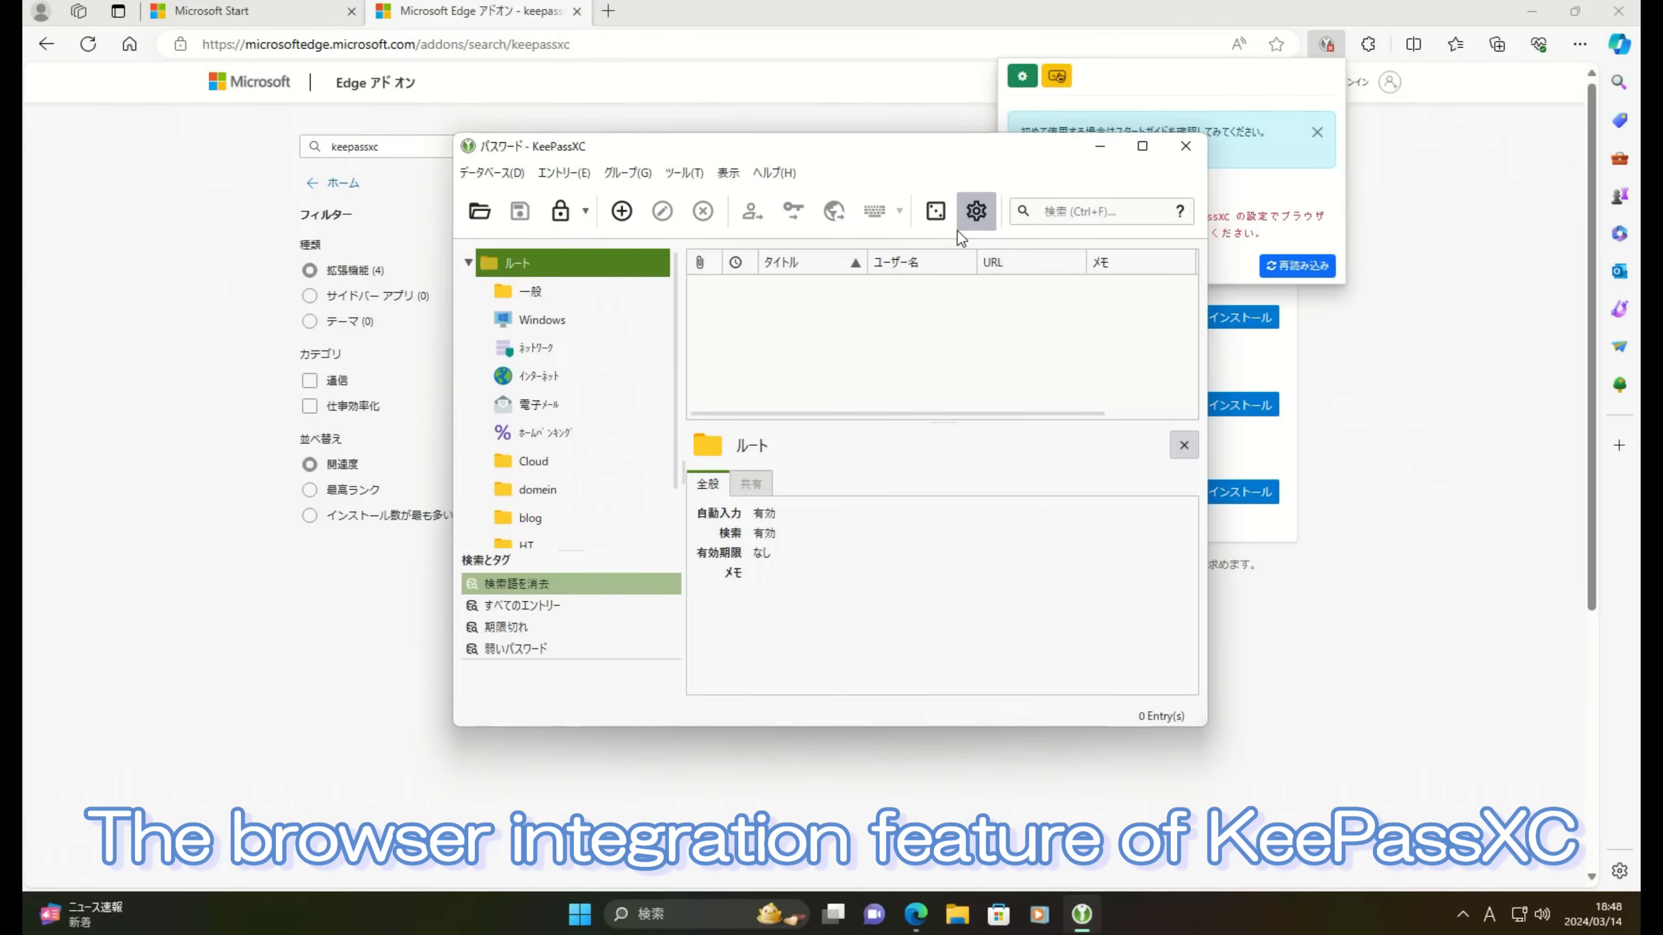
click(976, 211)
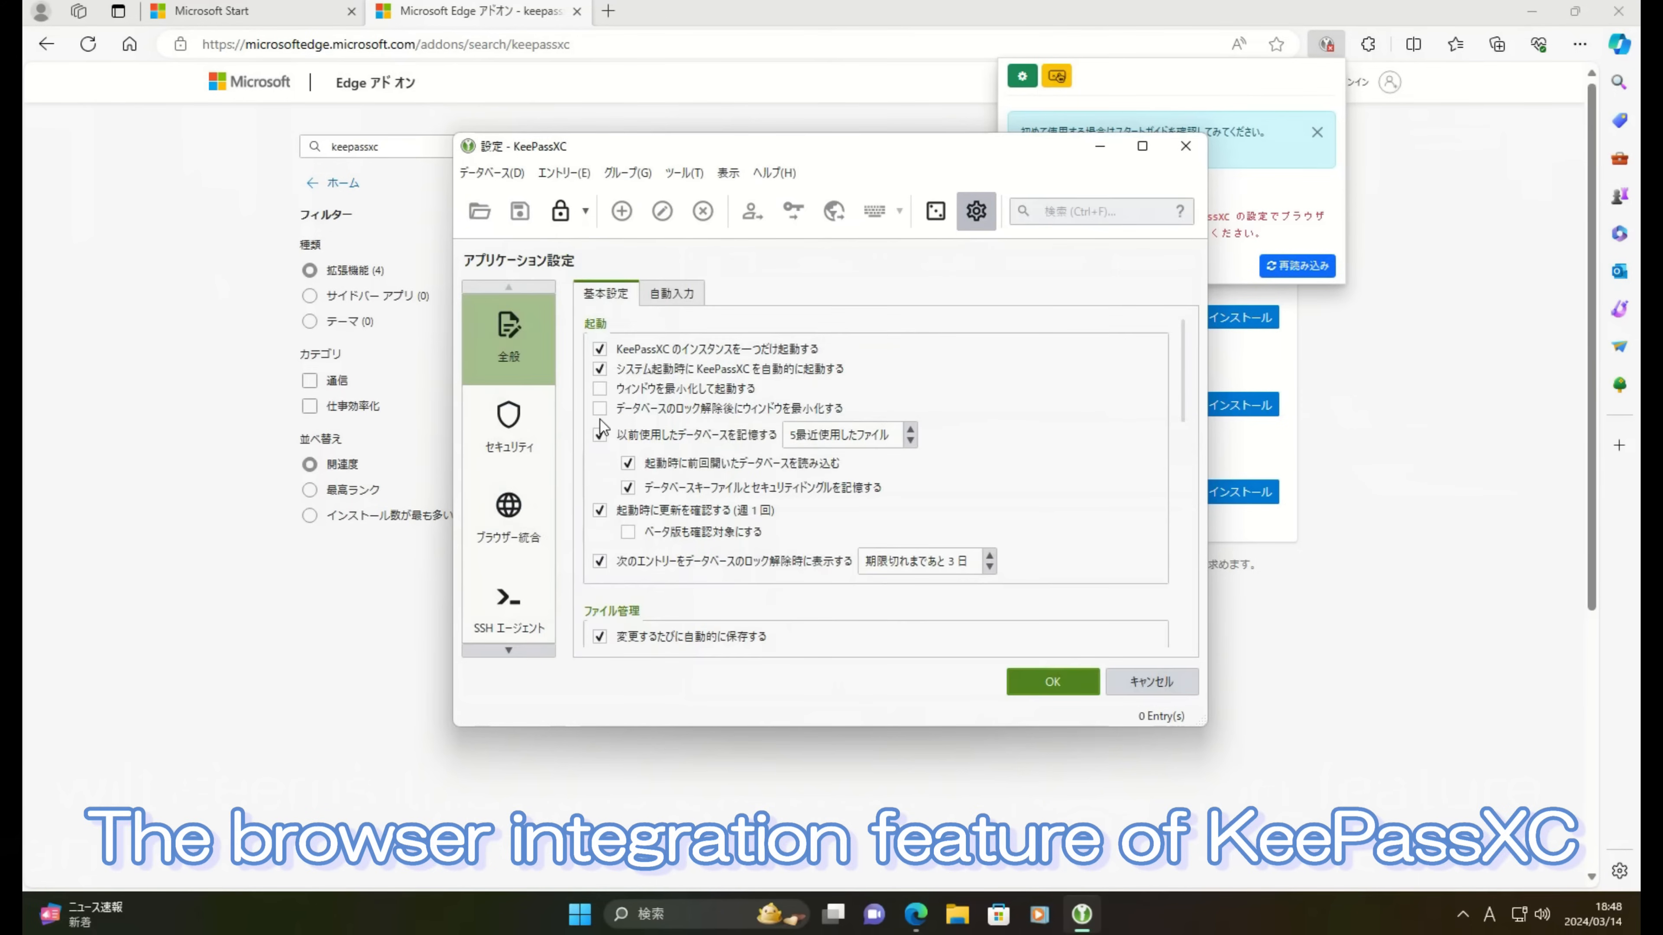
click(504, 538)
click(597, 287)
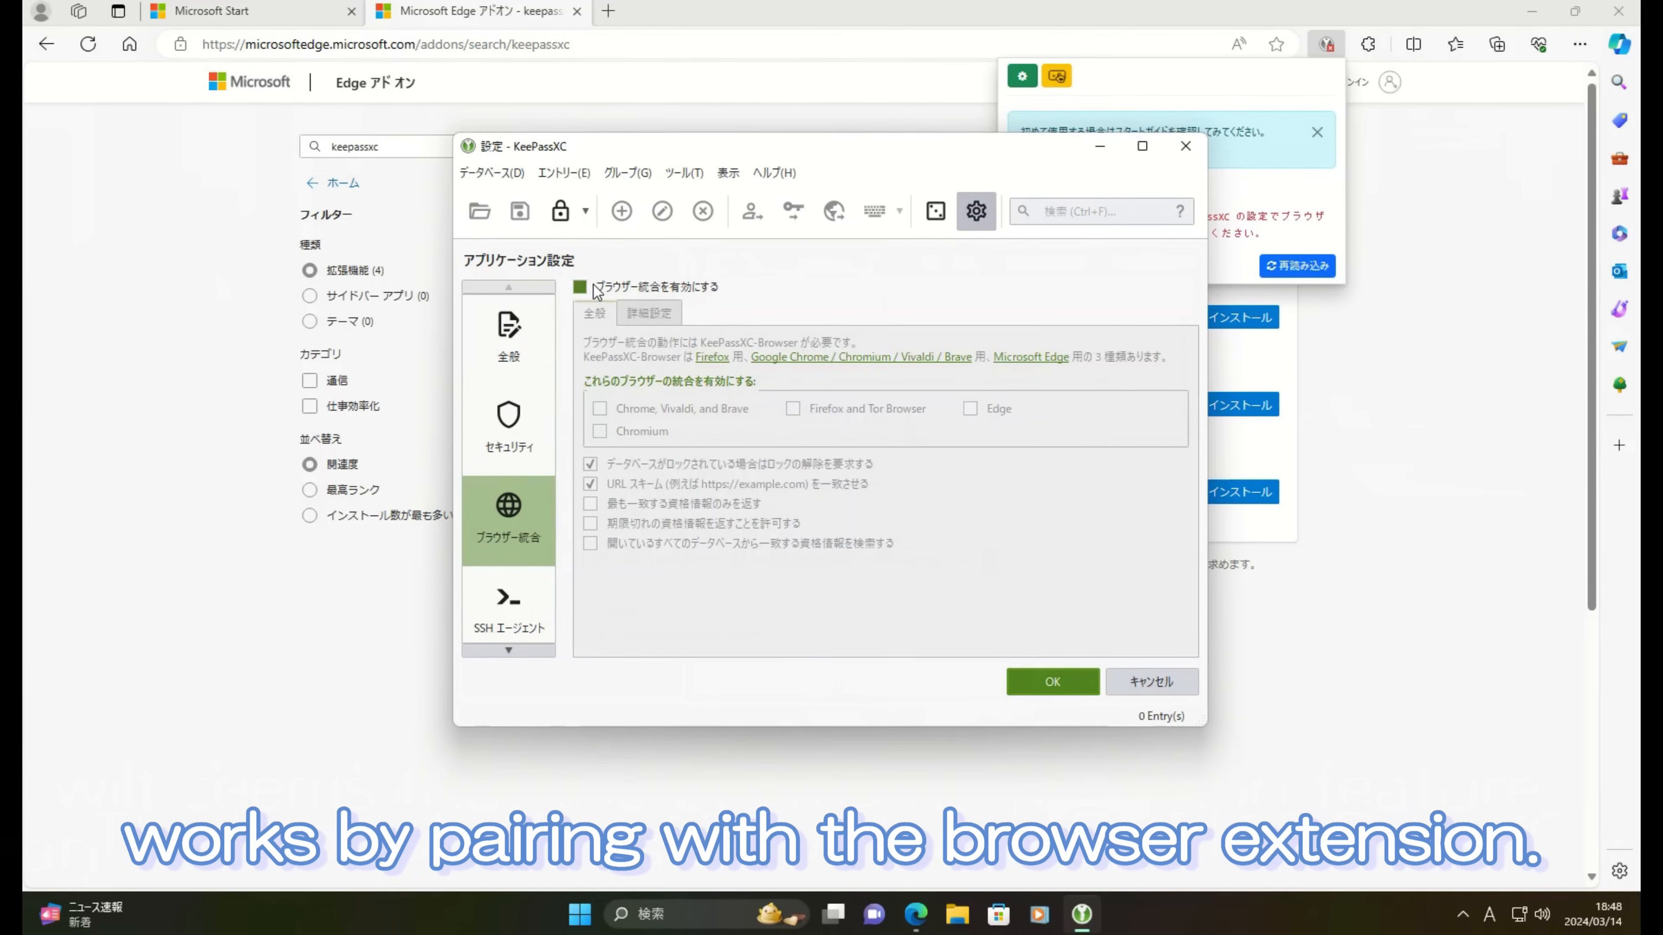
click(971, 412)
click(1055, 682)
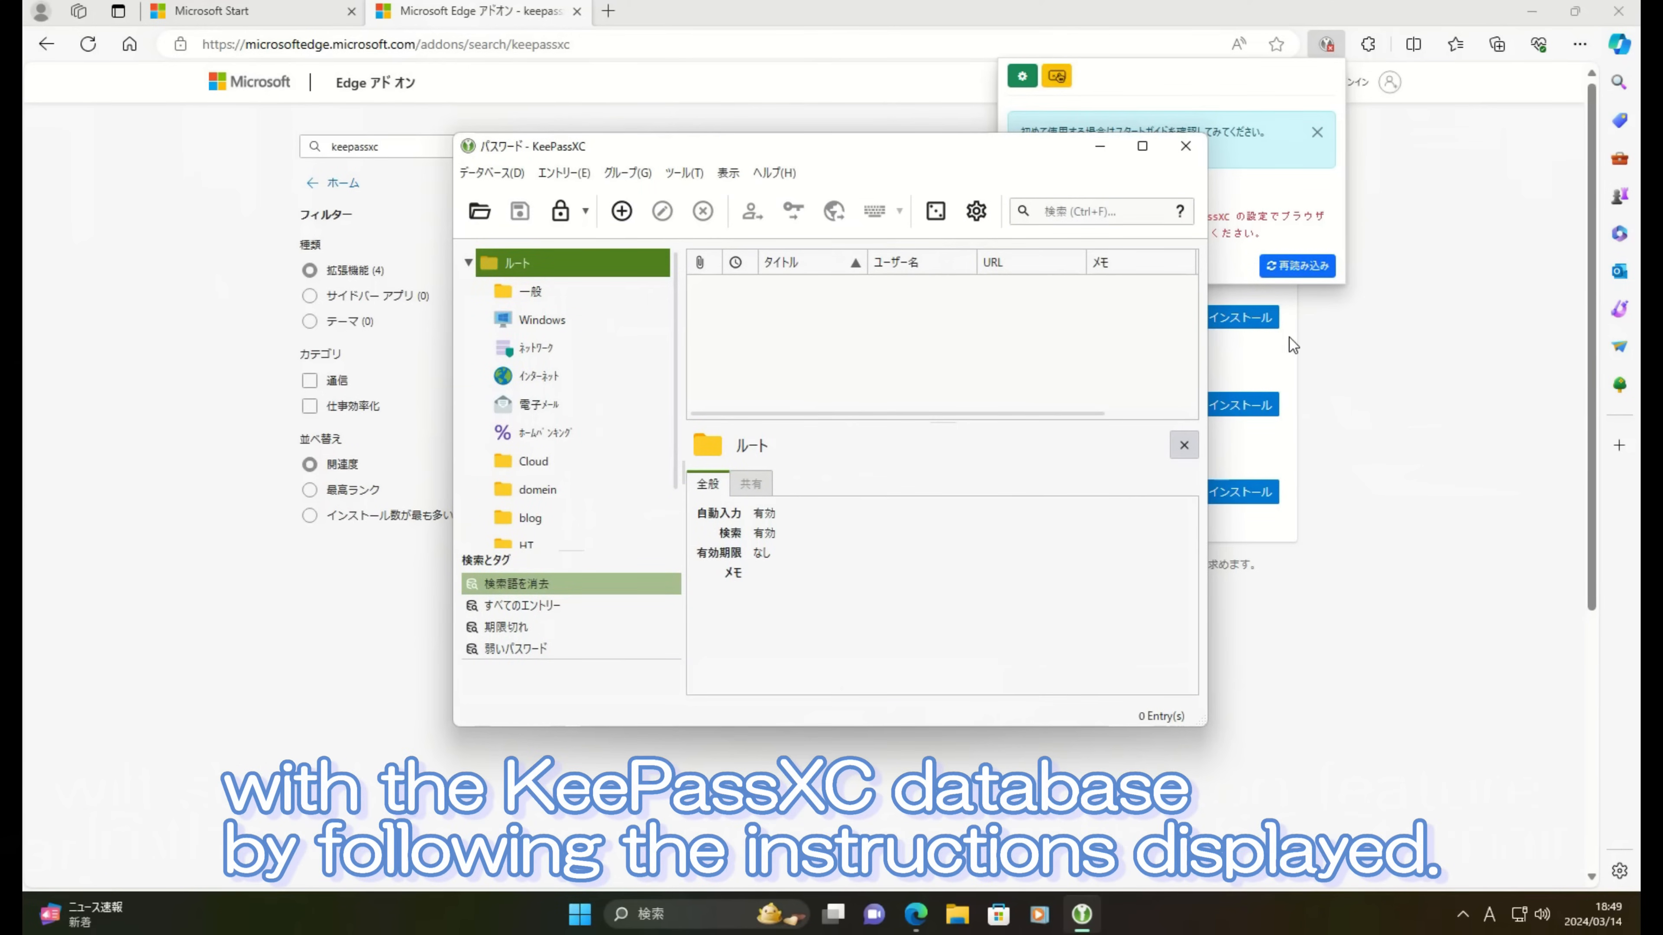
Step: Reload and reconnect the KeePassXC-Browser extension, name the connection keepassxc, and allow it access to the database
click(1292, 269)
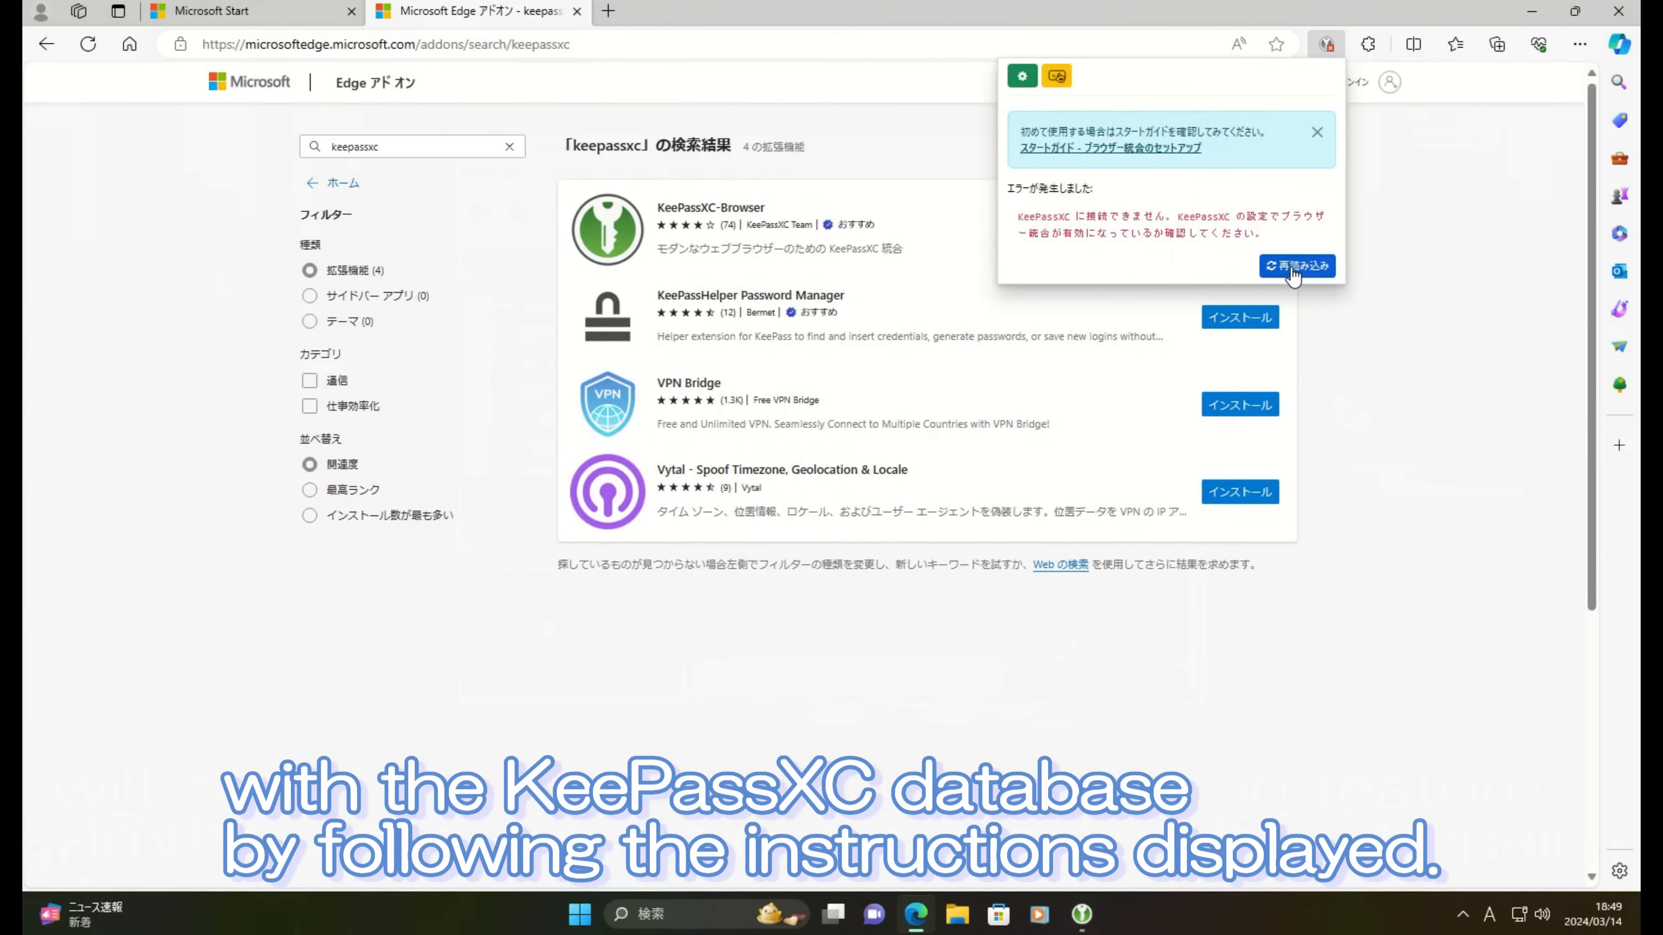
click(1293, 269)
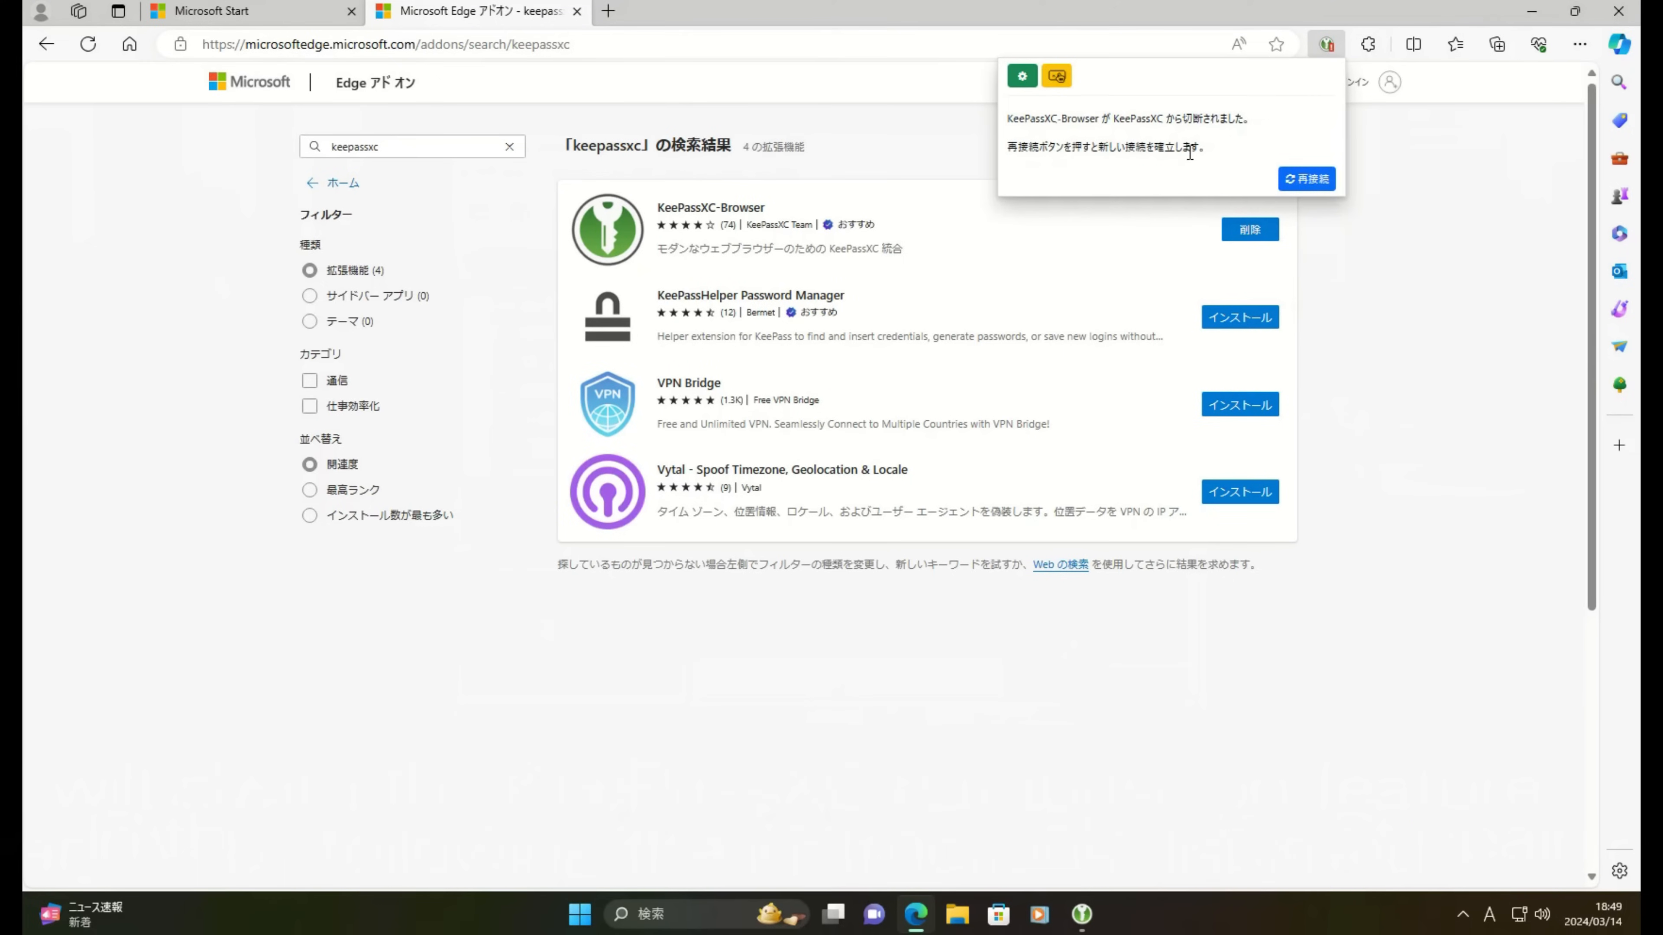
click(1313, 187)
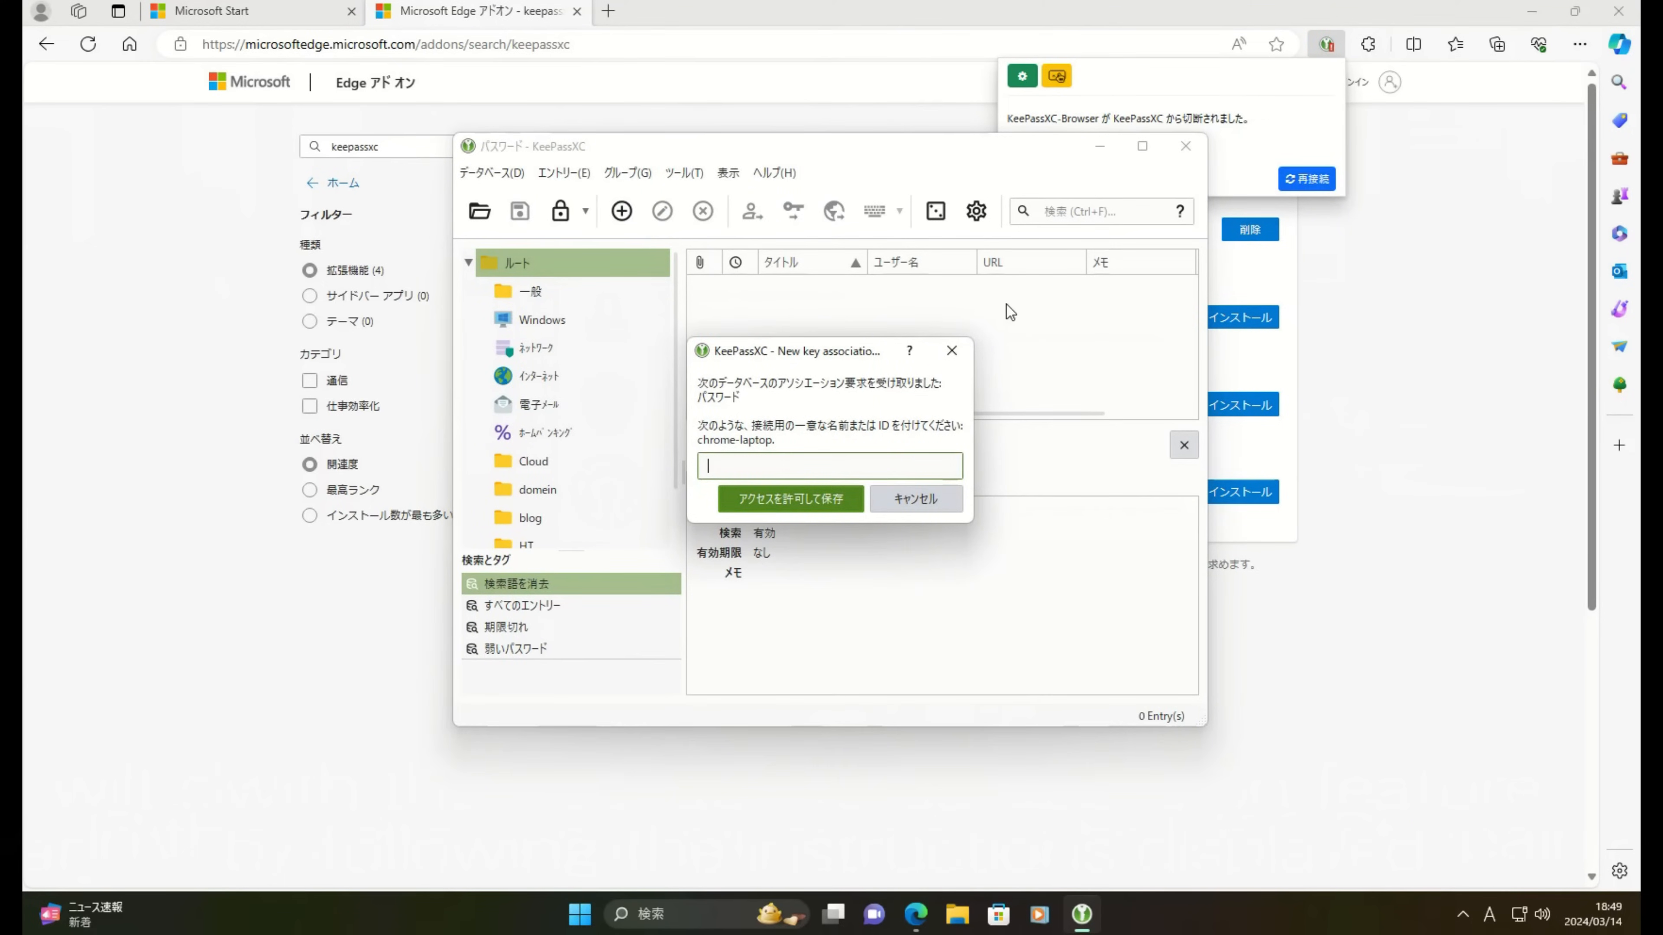
text(ke)
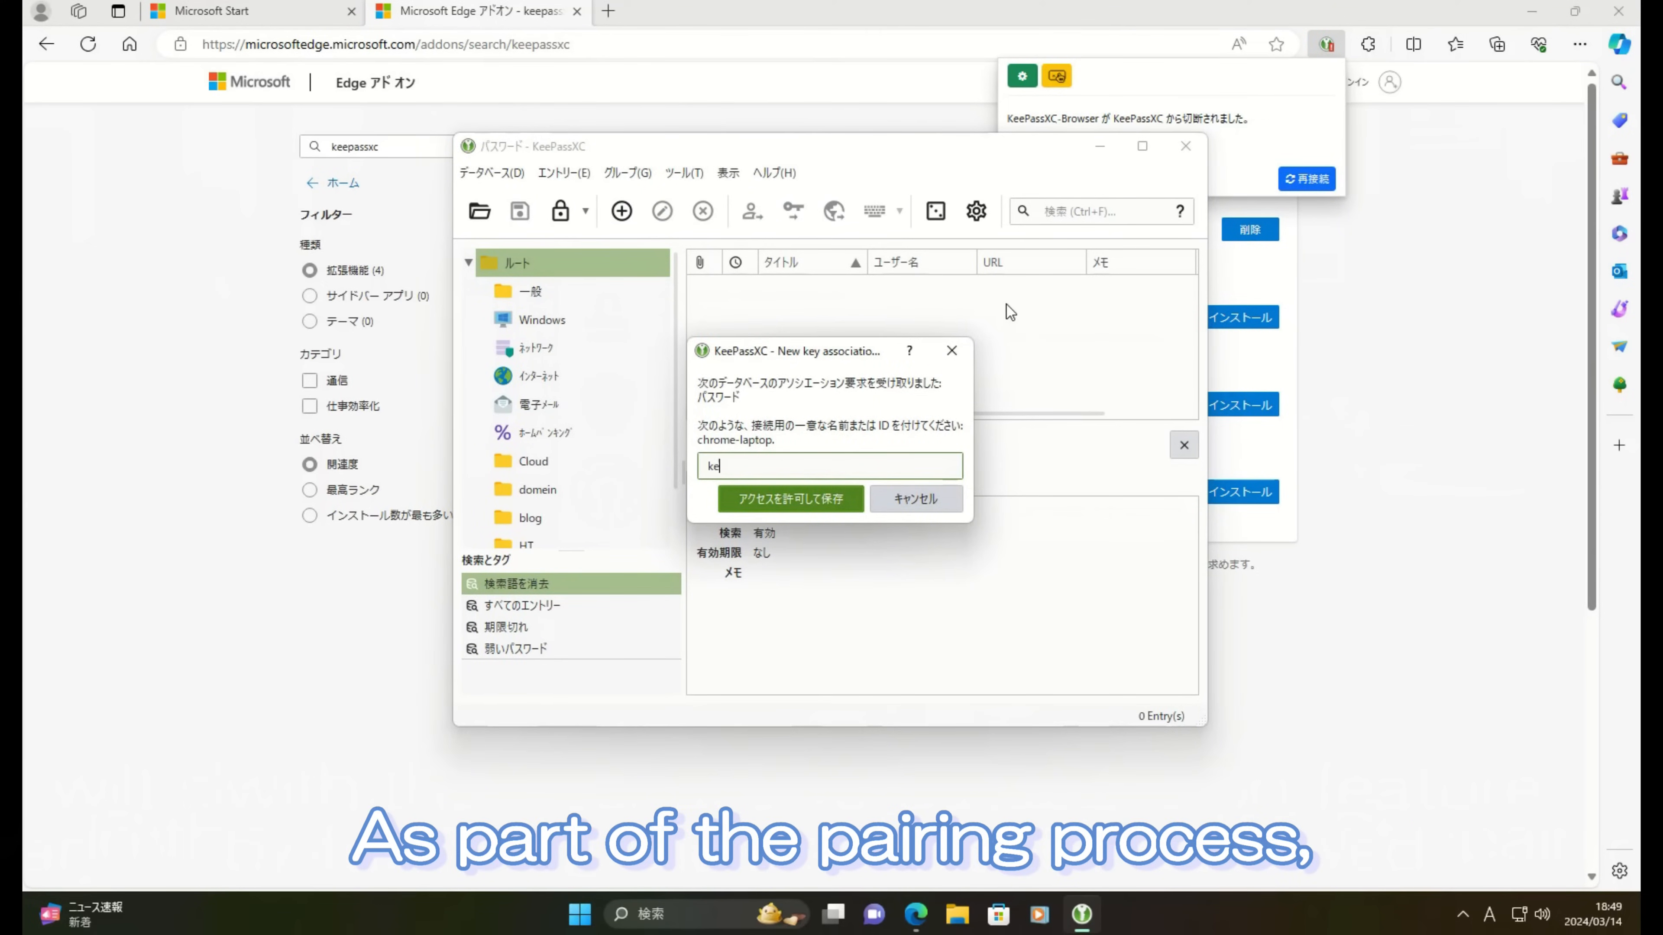
text(epassxc)
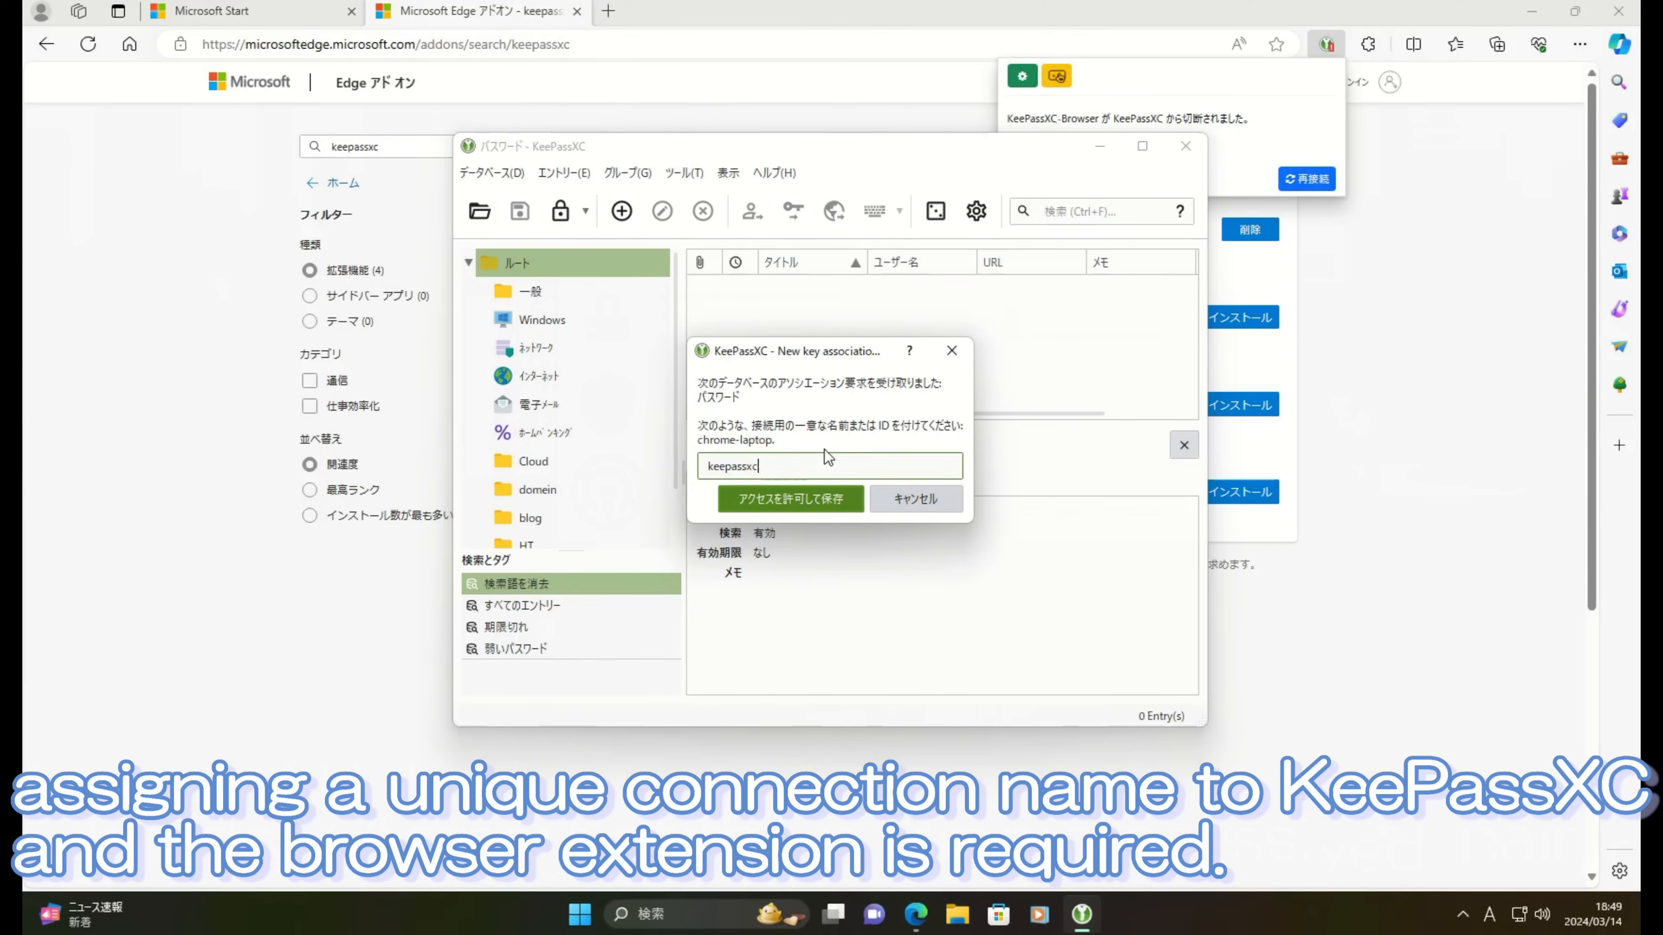
click(785, 500)
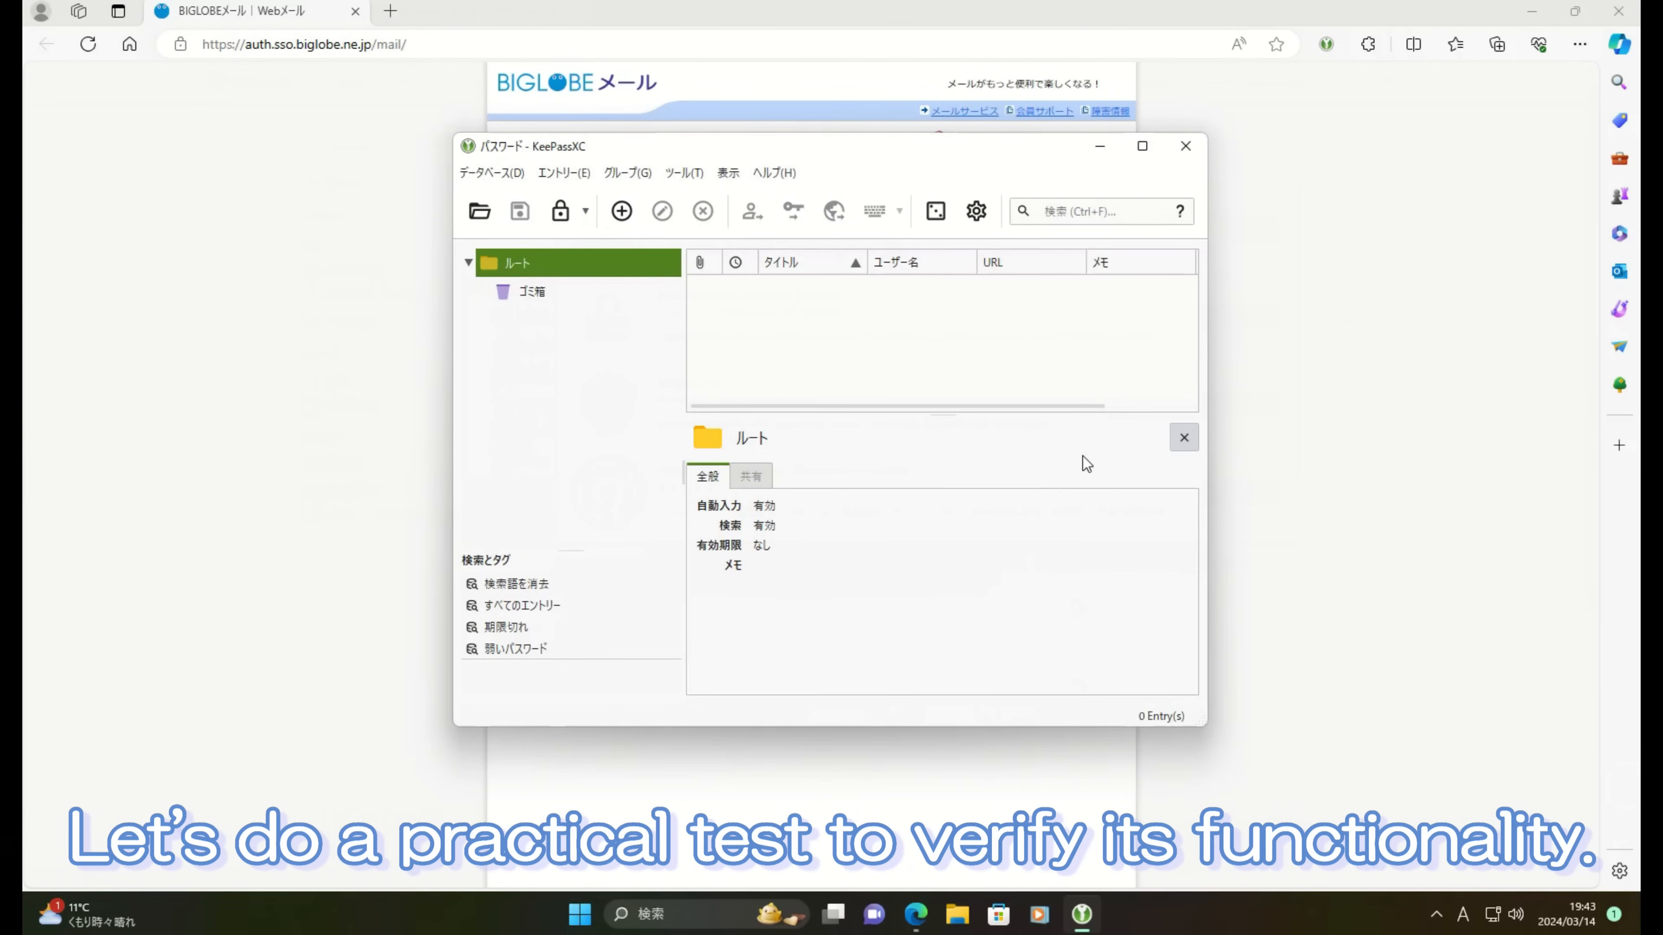
Step: Start a new entry in the root group with the title biglobe and enter the account's username and password
click(618, 216)
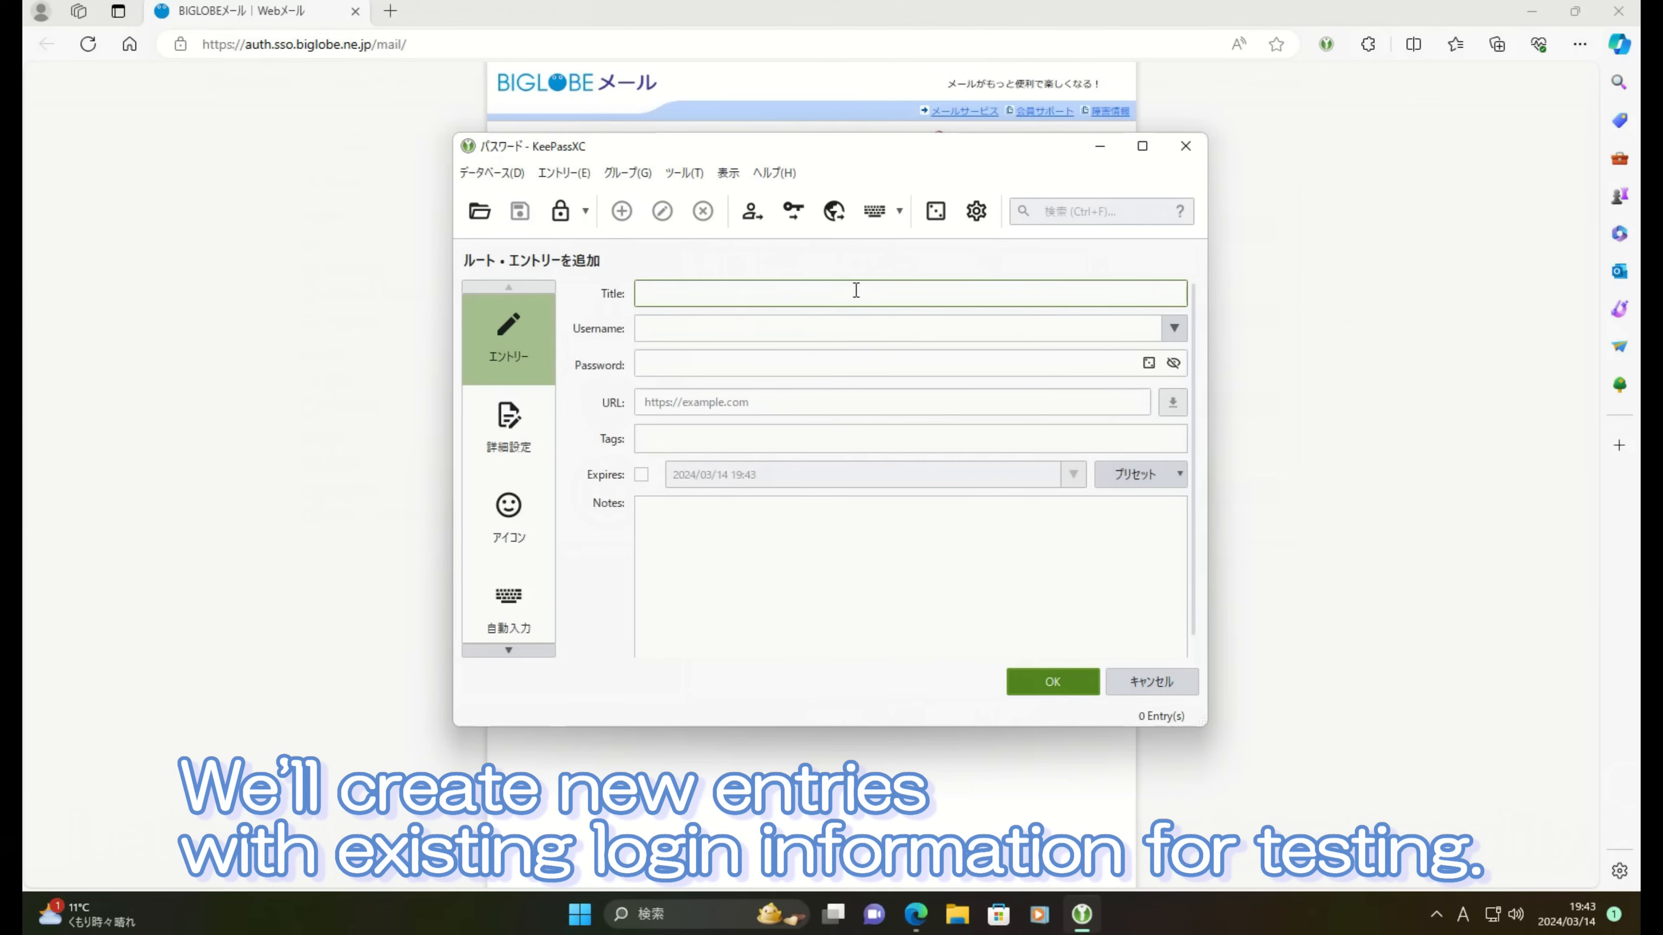
text(biglobe)
click(818, 326)
key(ctrl+v)
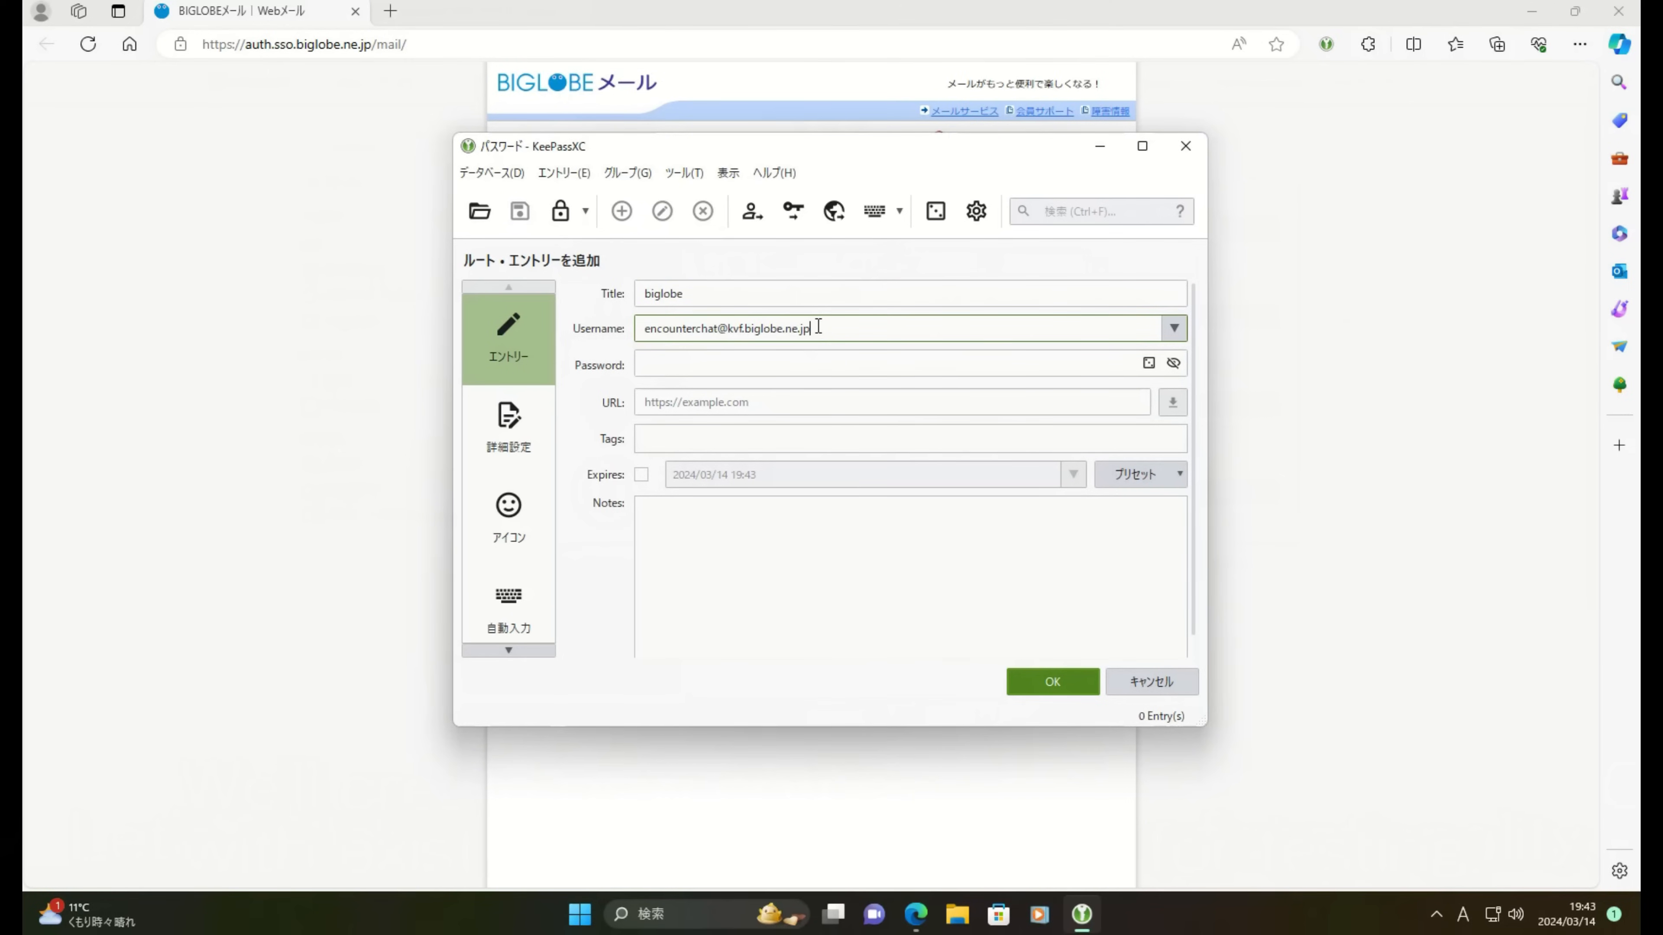
click(806, 359)
text(e•••••••••••)
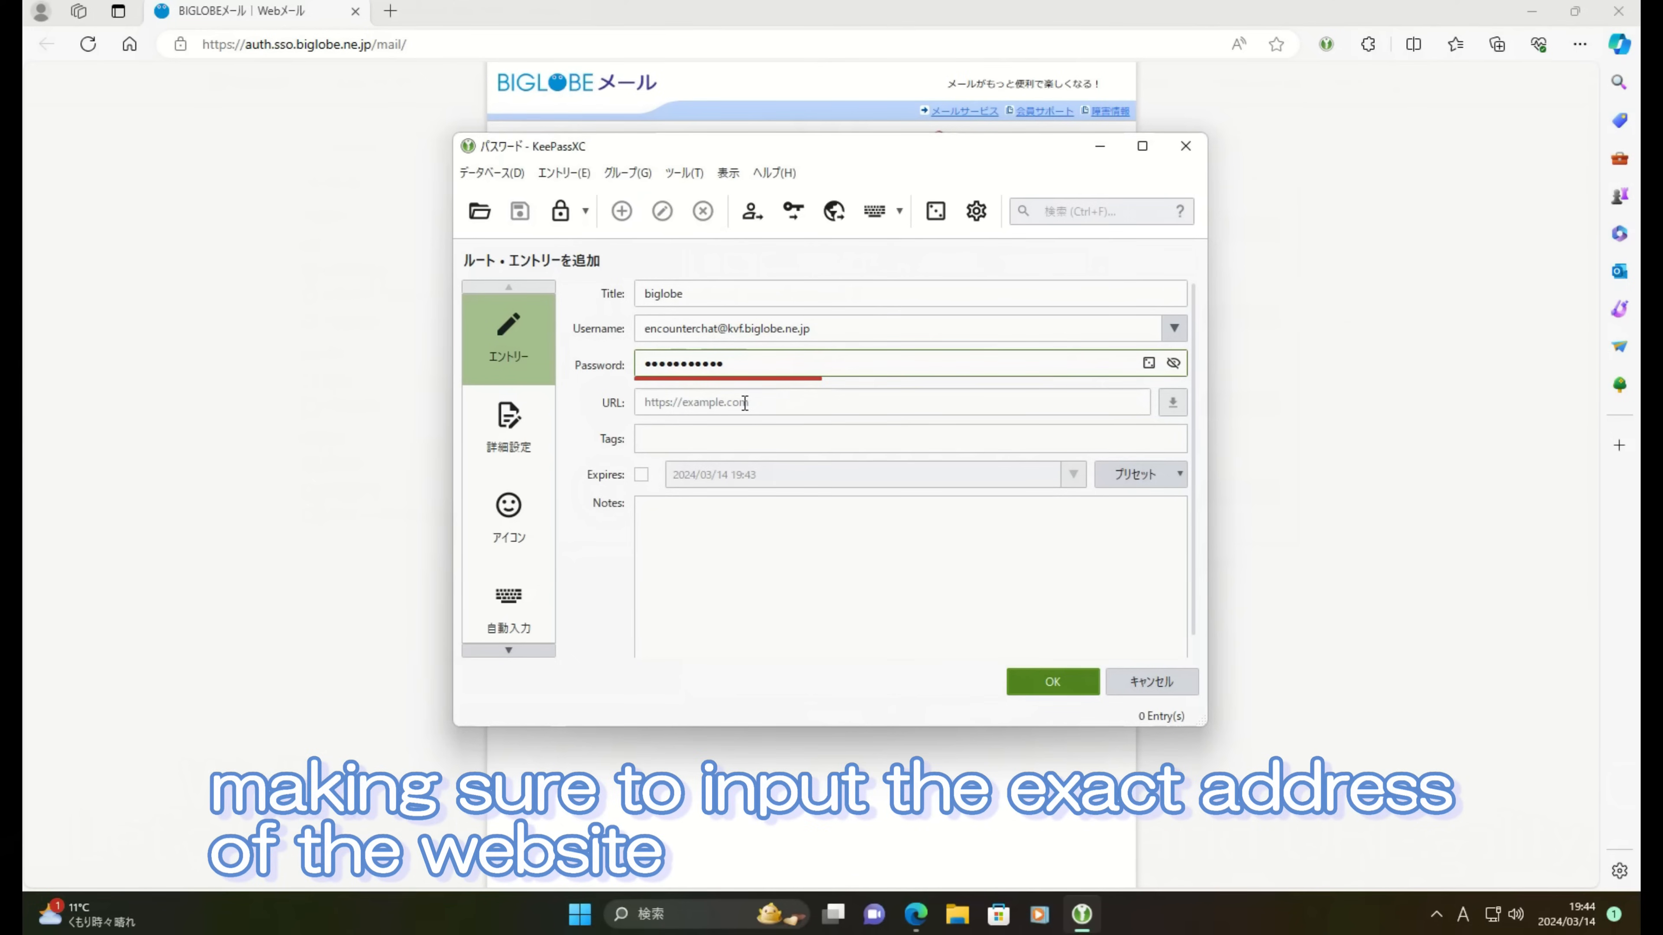
click(421, 46)
key(ctrl+c)
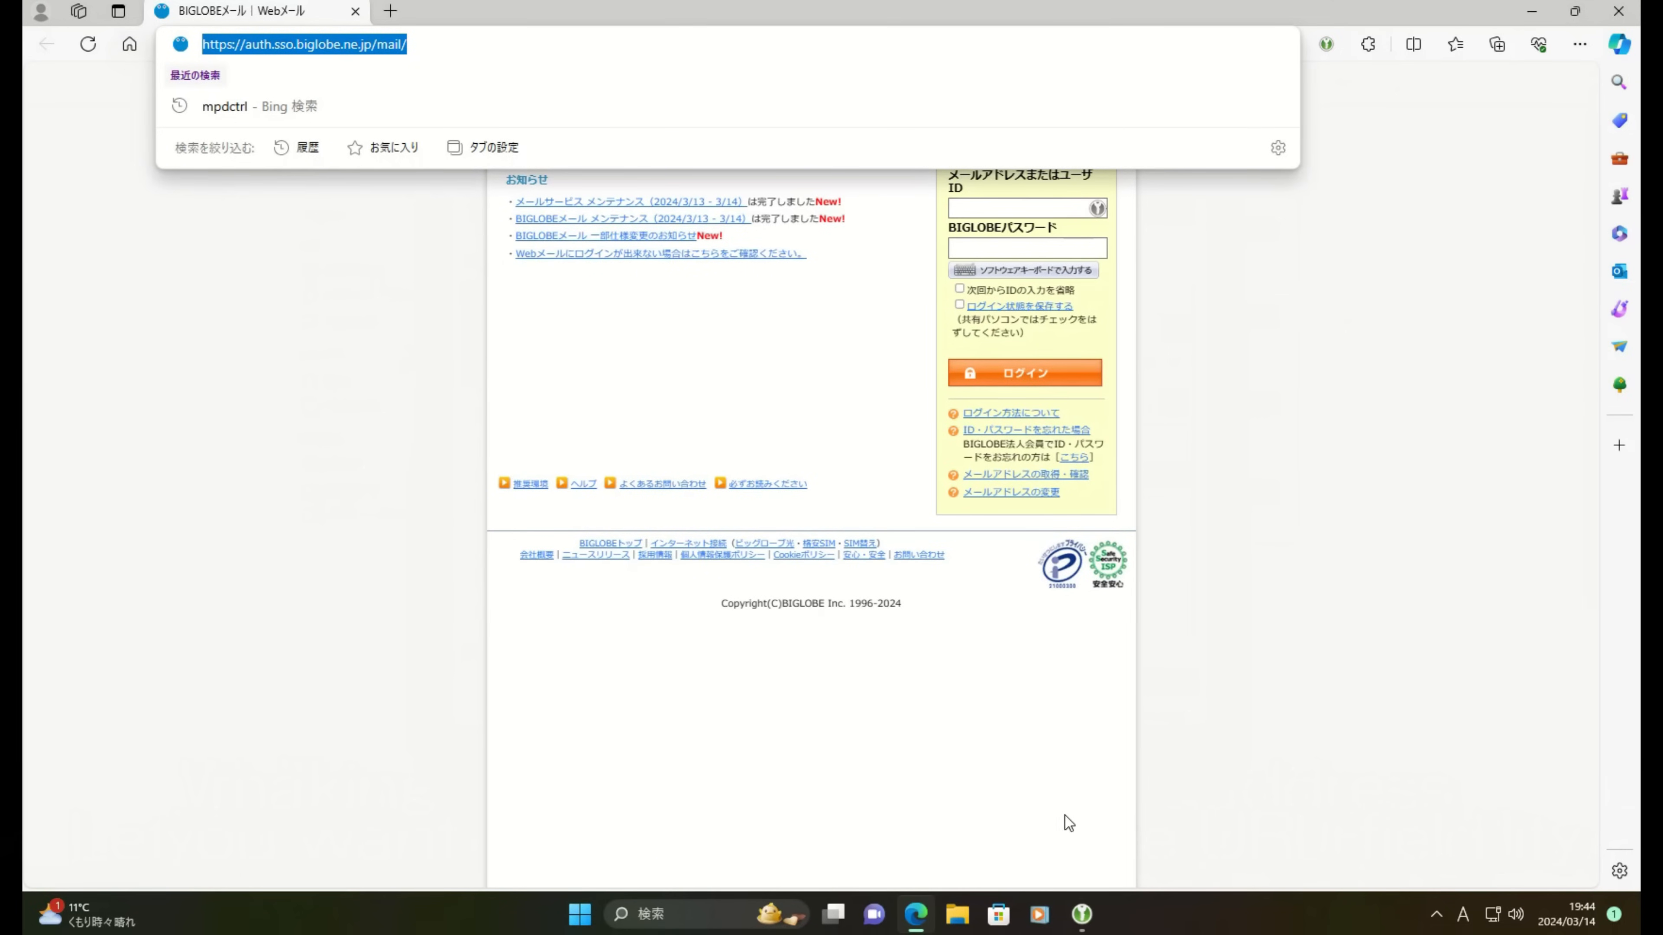
click(1079, 907)
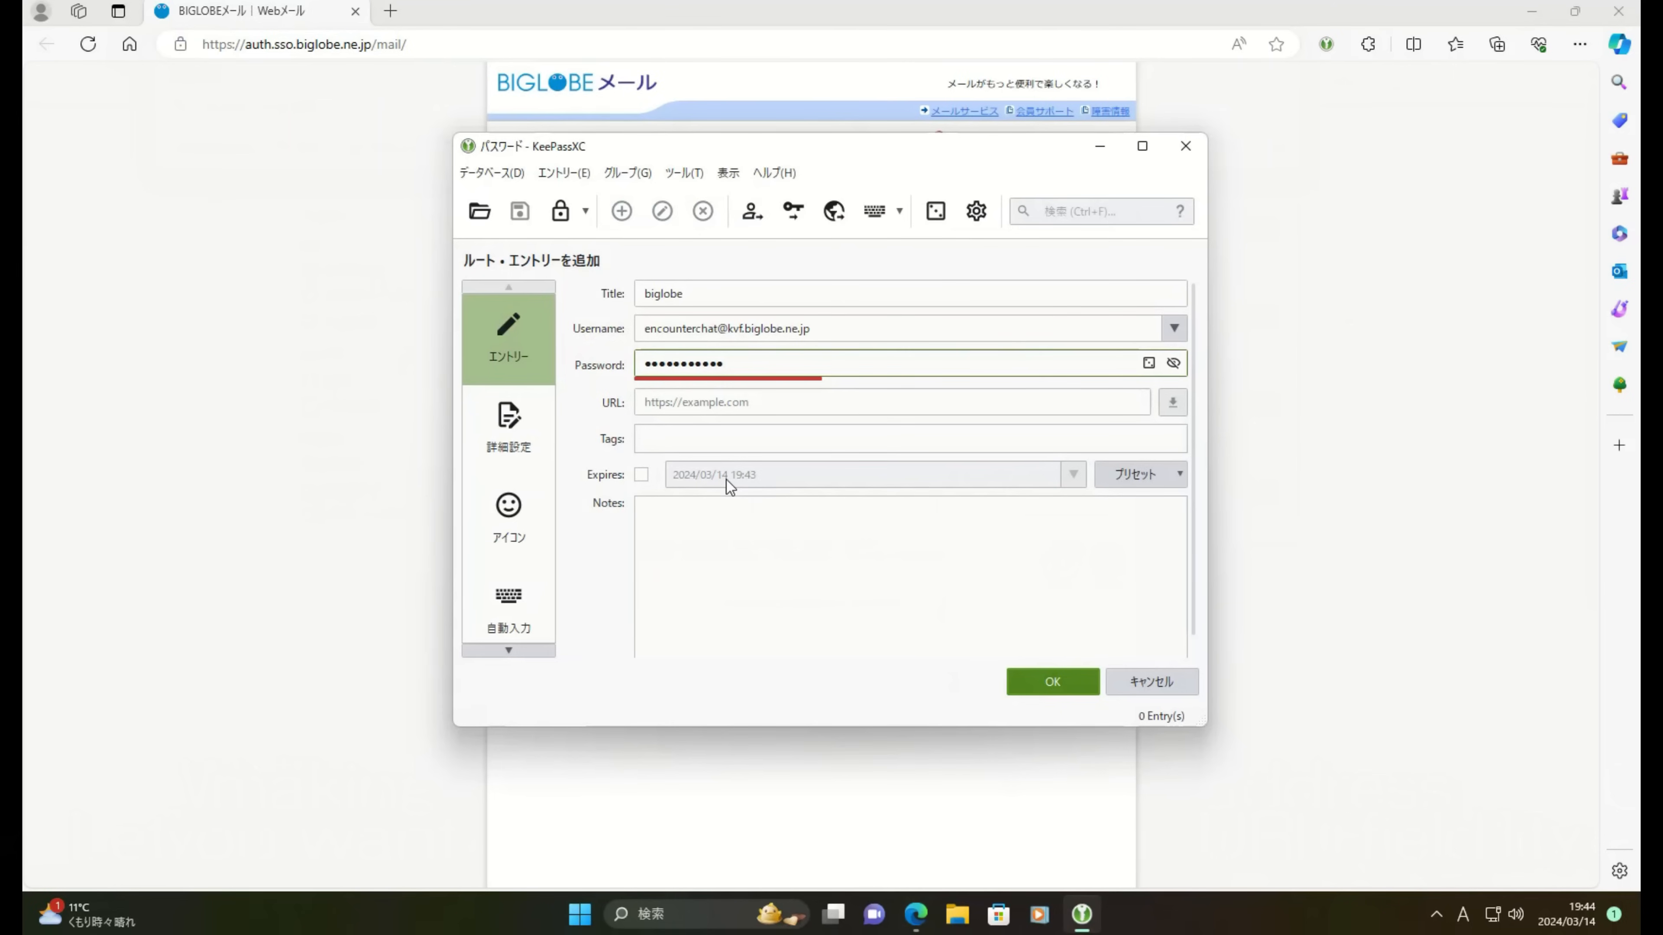
click(700, 404)
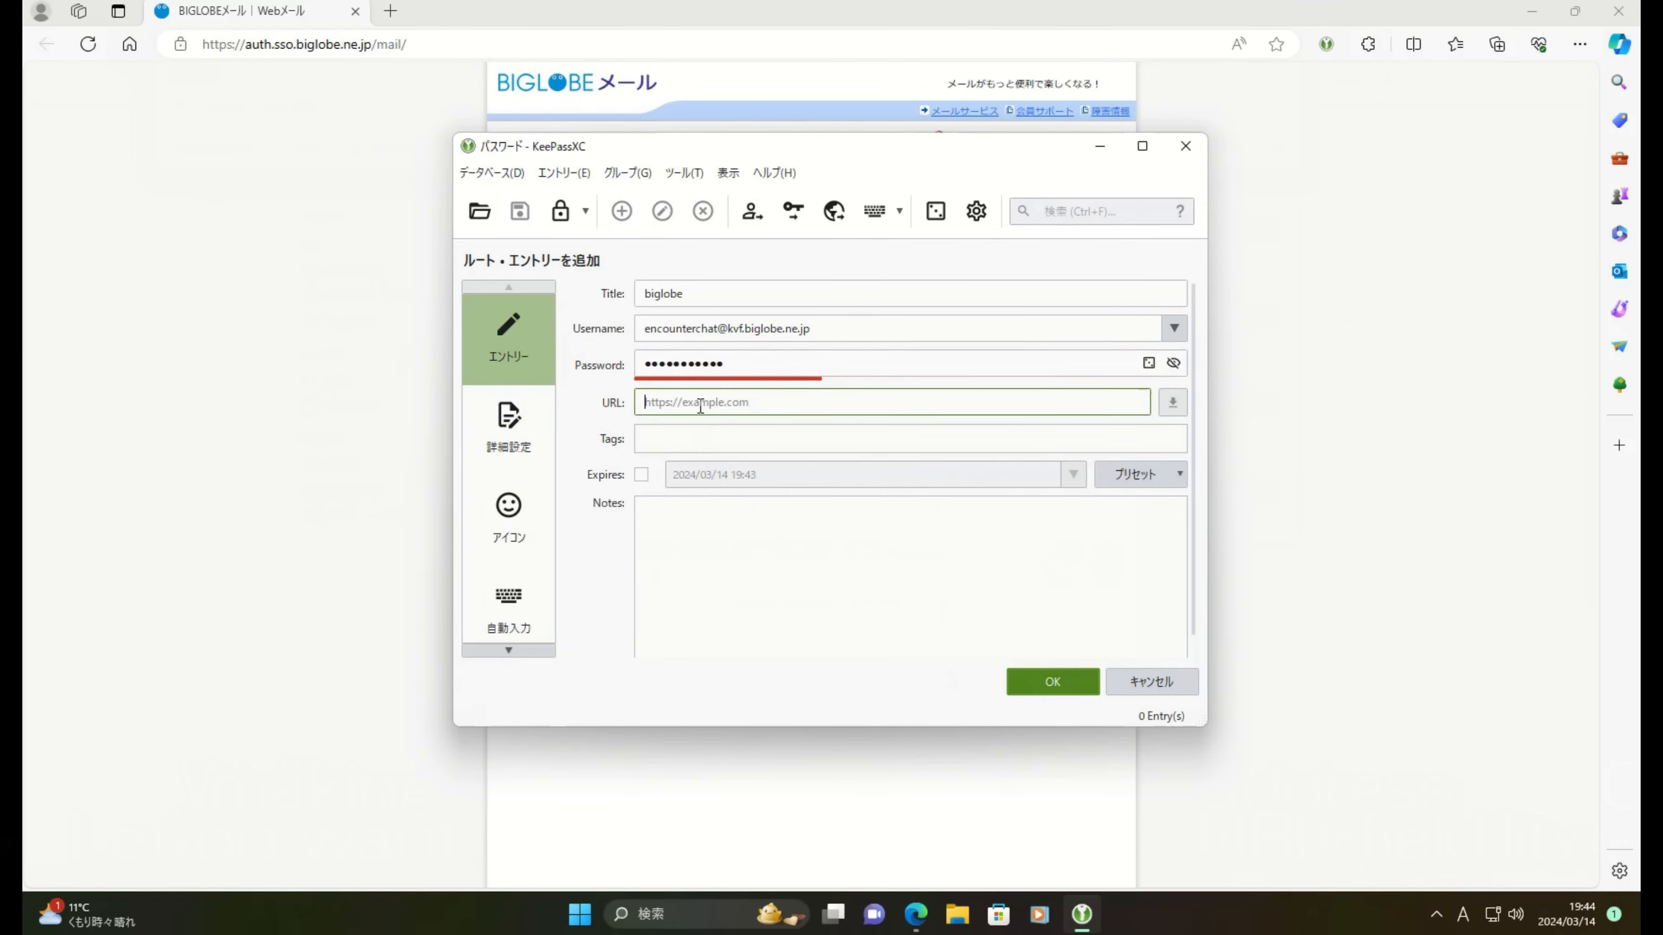
key(ctrl+v)
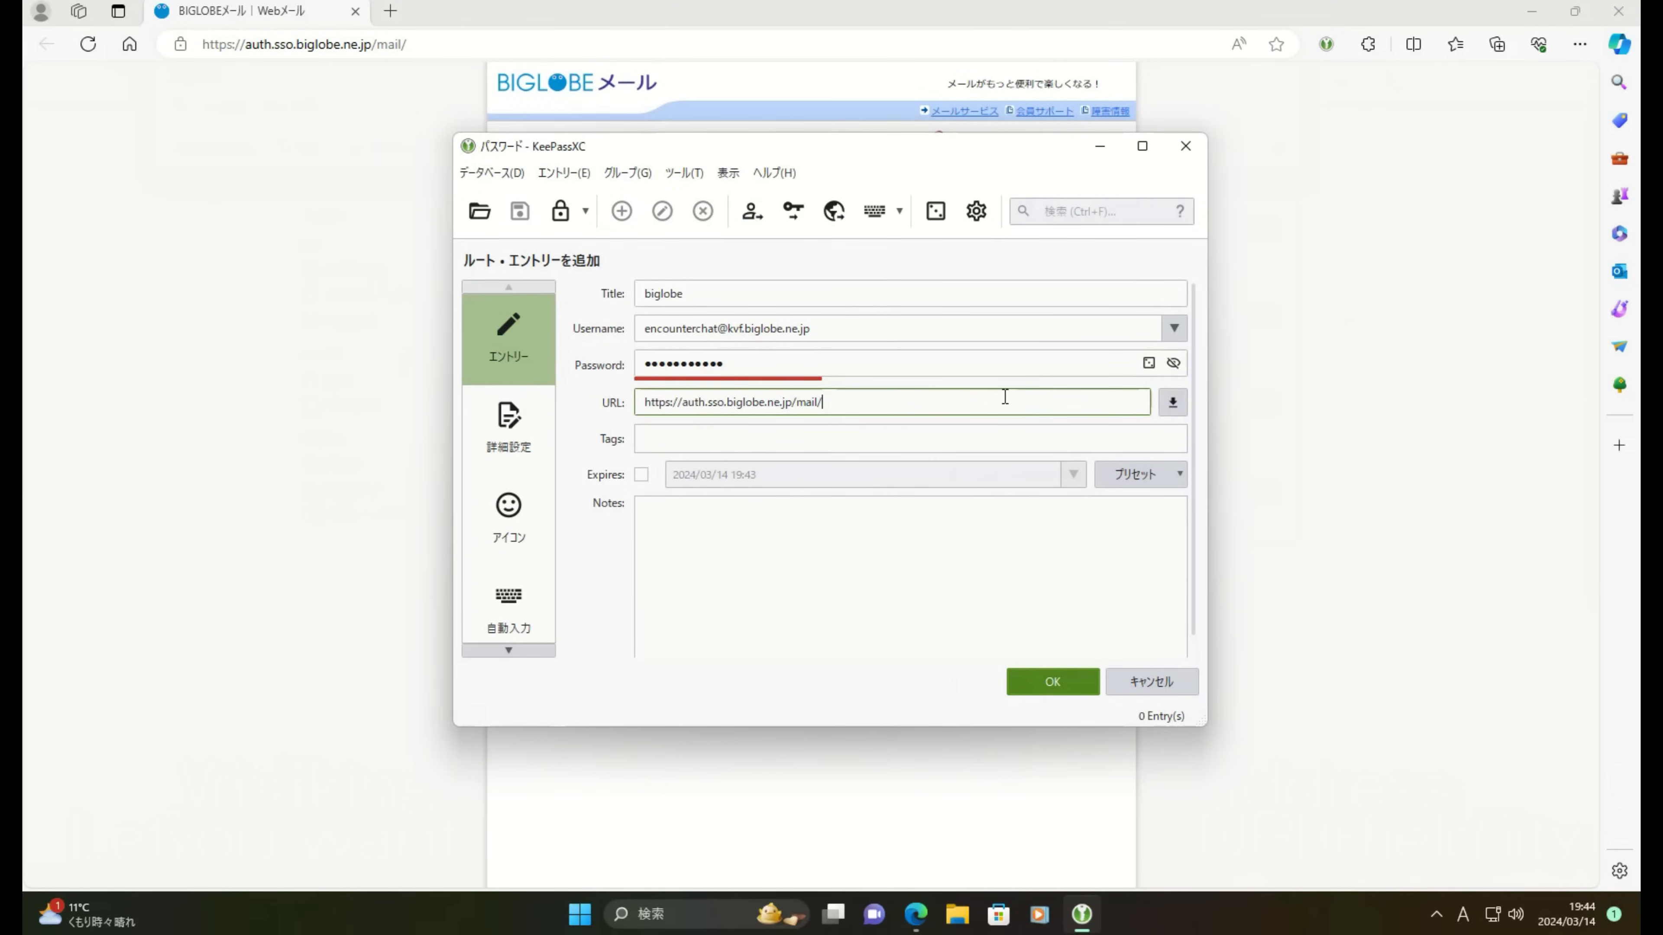
click(1026, 673)
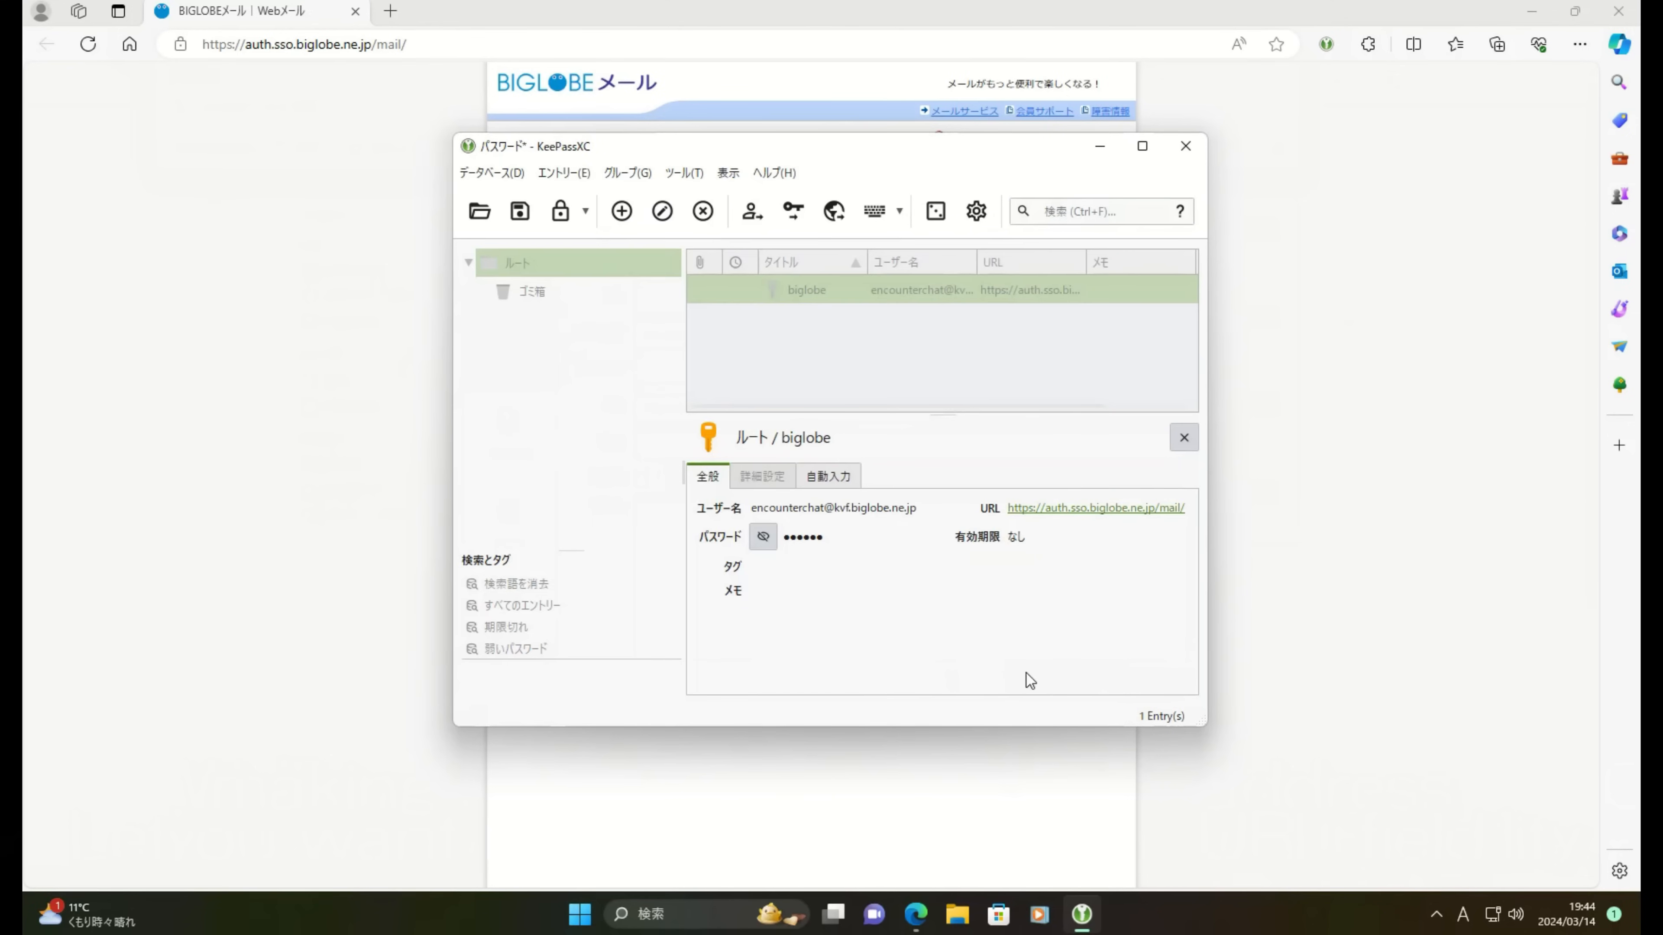
Step: Close Edge and reopen the BIGLOBE mail login page from the biglobe entry's URL
click(1611, 21)
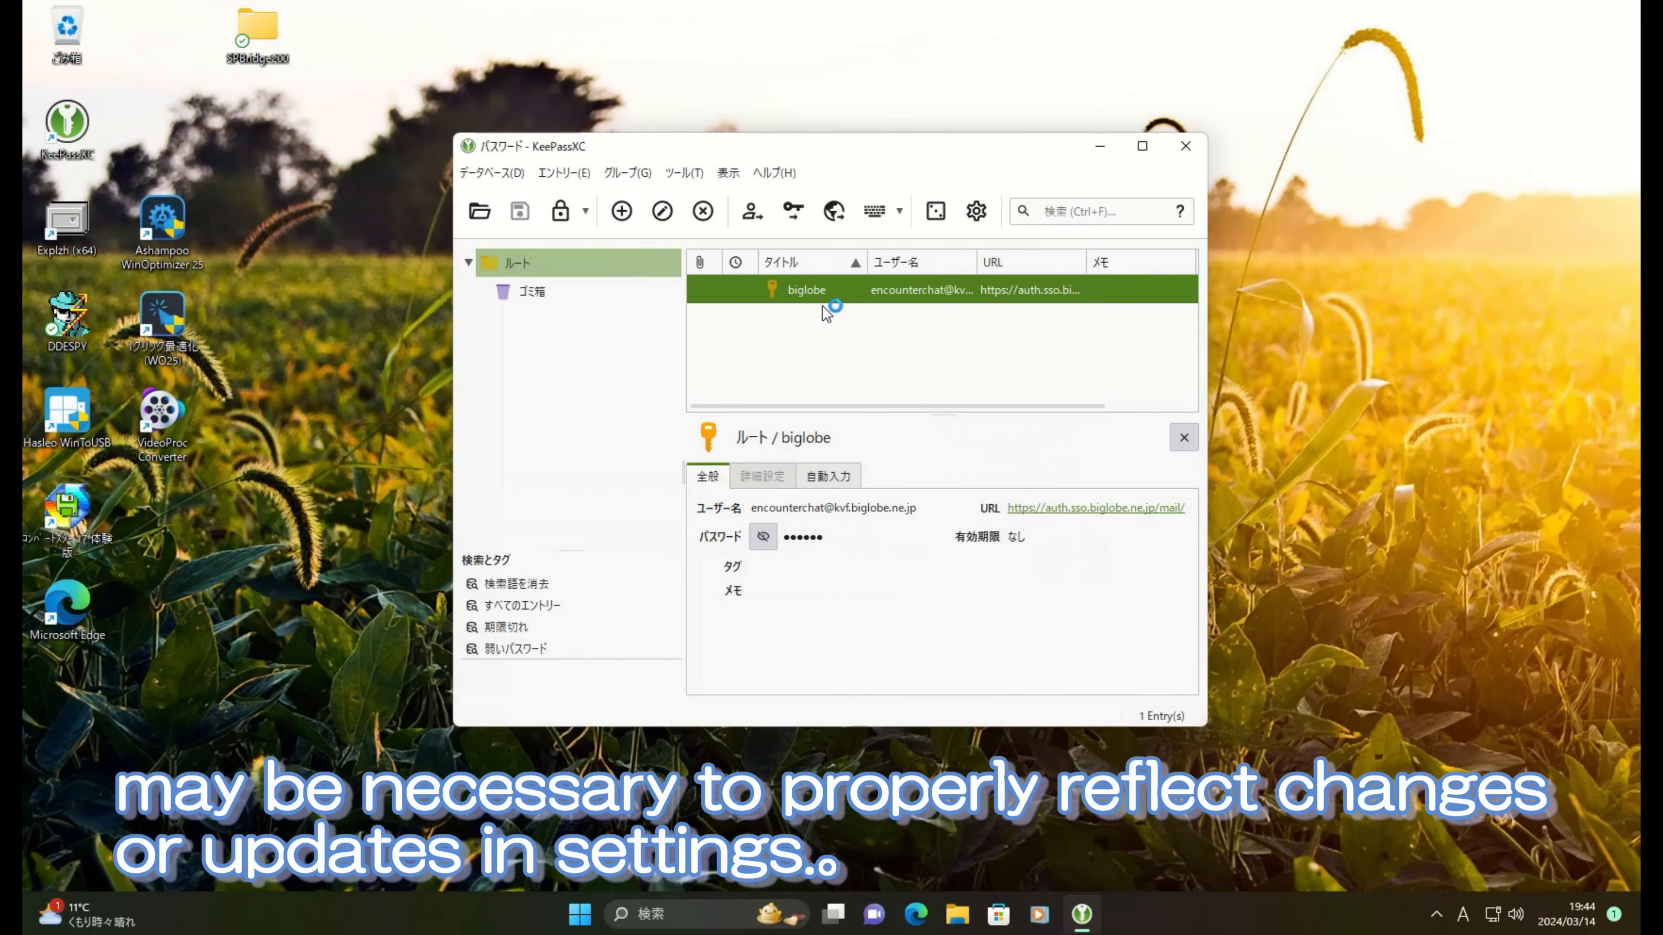
right_click(815, 293)
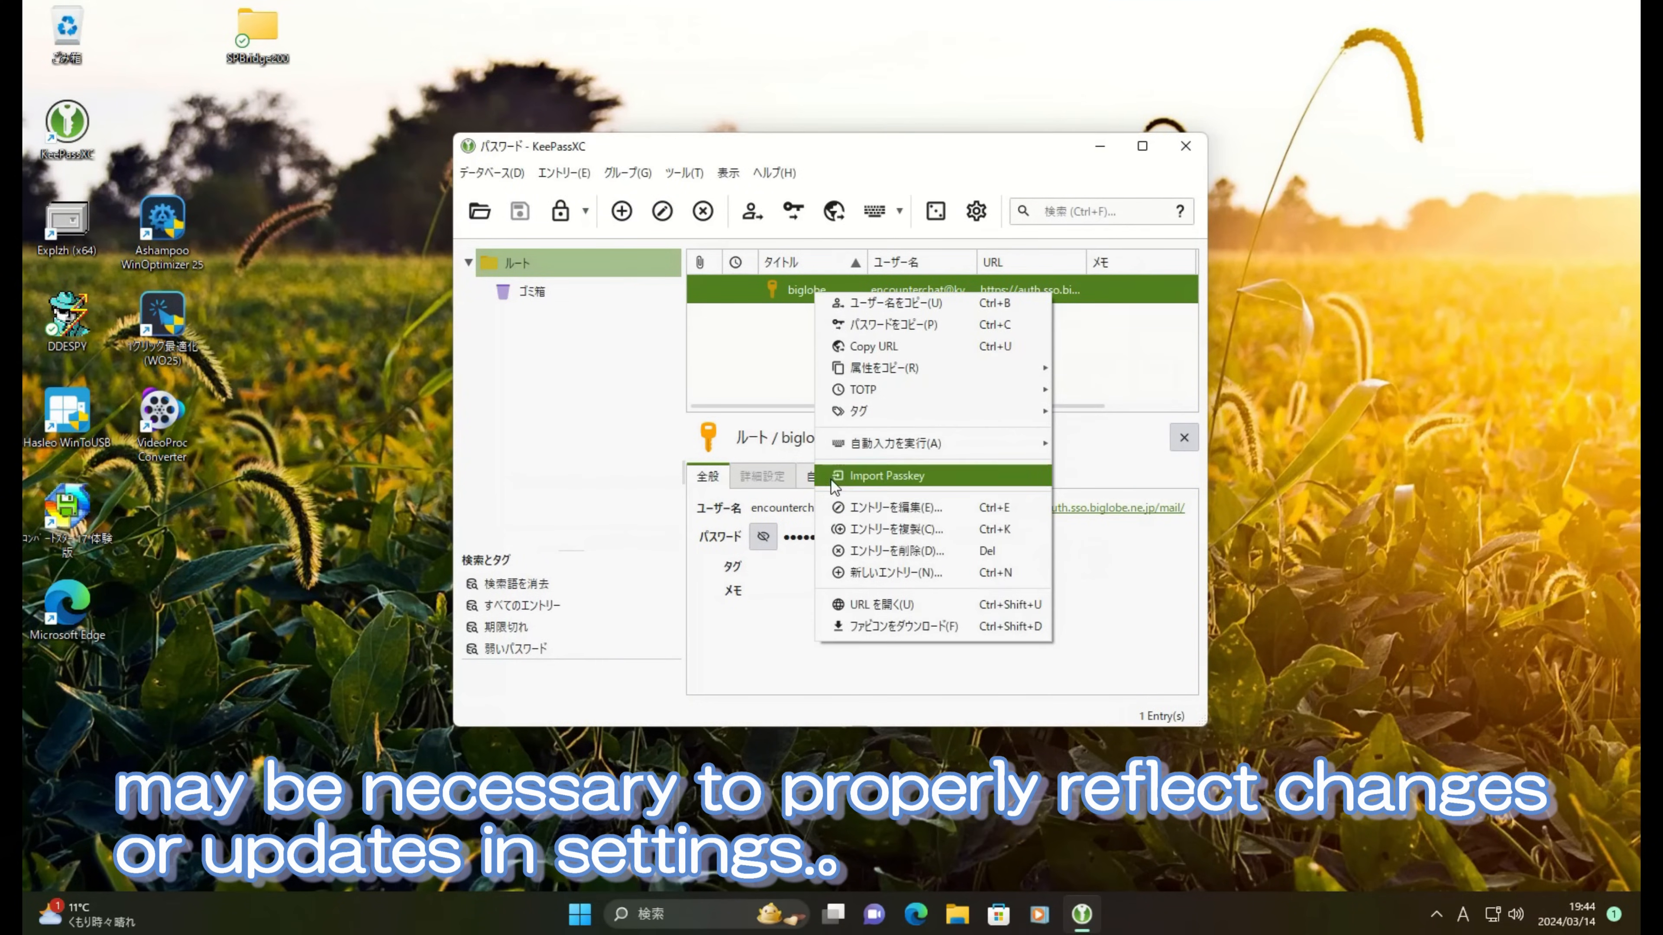
click(833, 597)
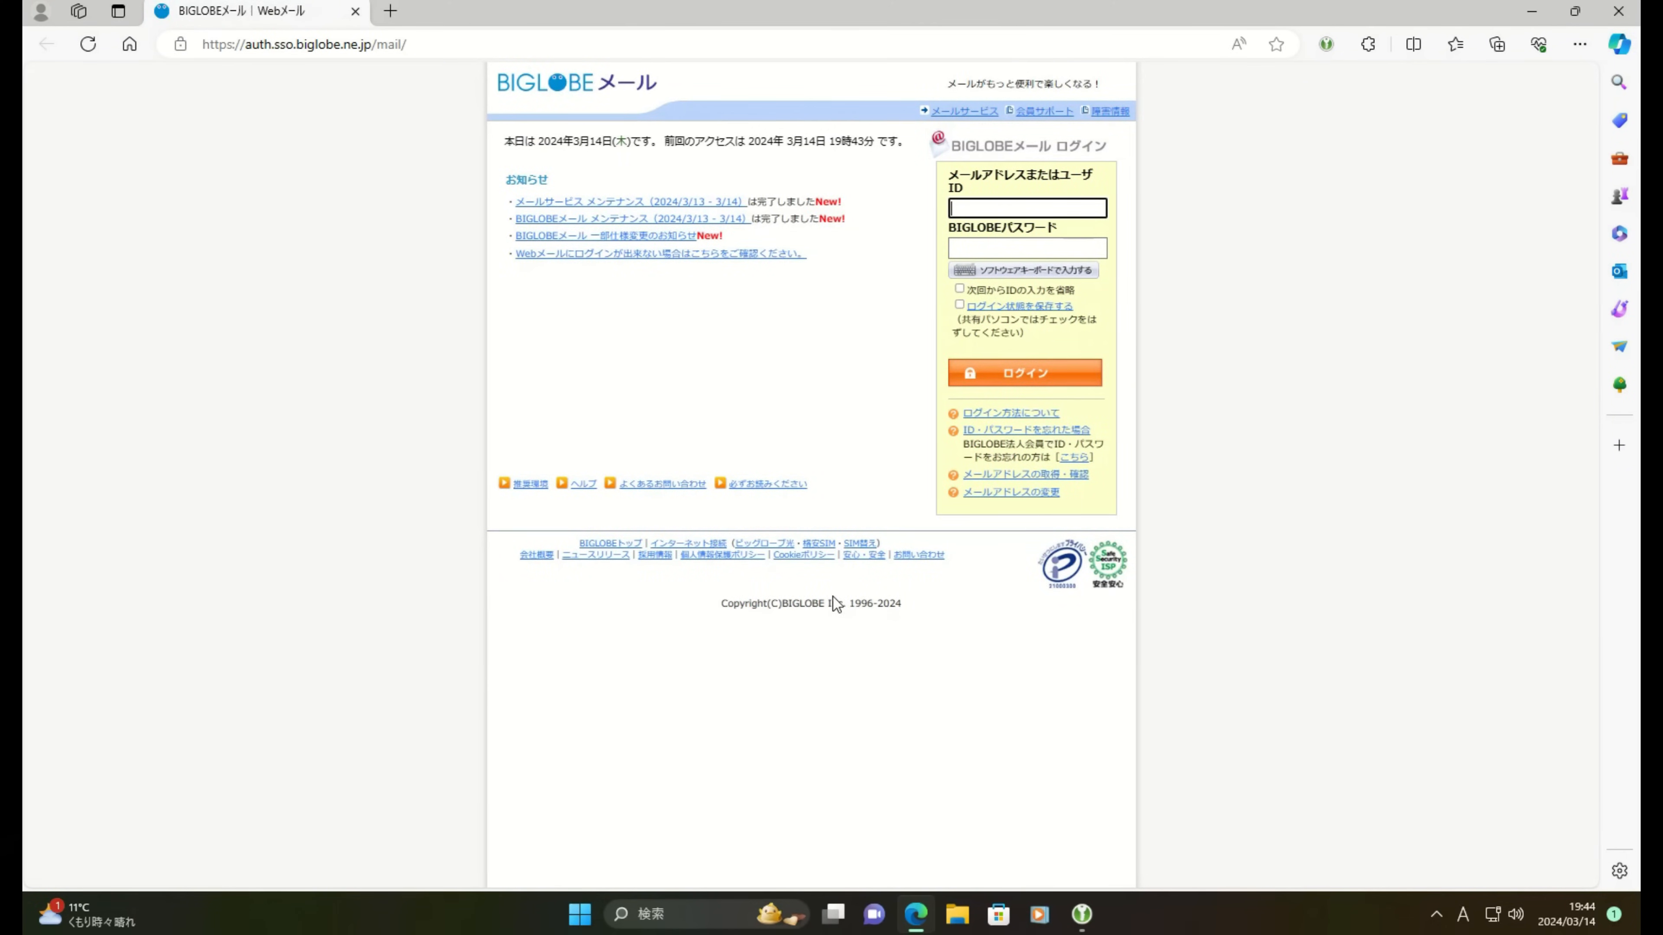
Step: Allow and remember the site's access to the biglobe entry, and log in with the username and password filled by KeePassXC-Browser
click(1082, 913)
click(1082, 913)
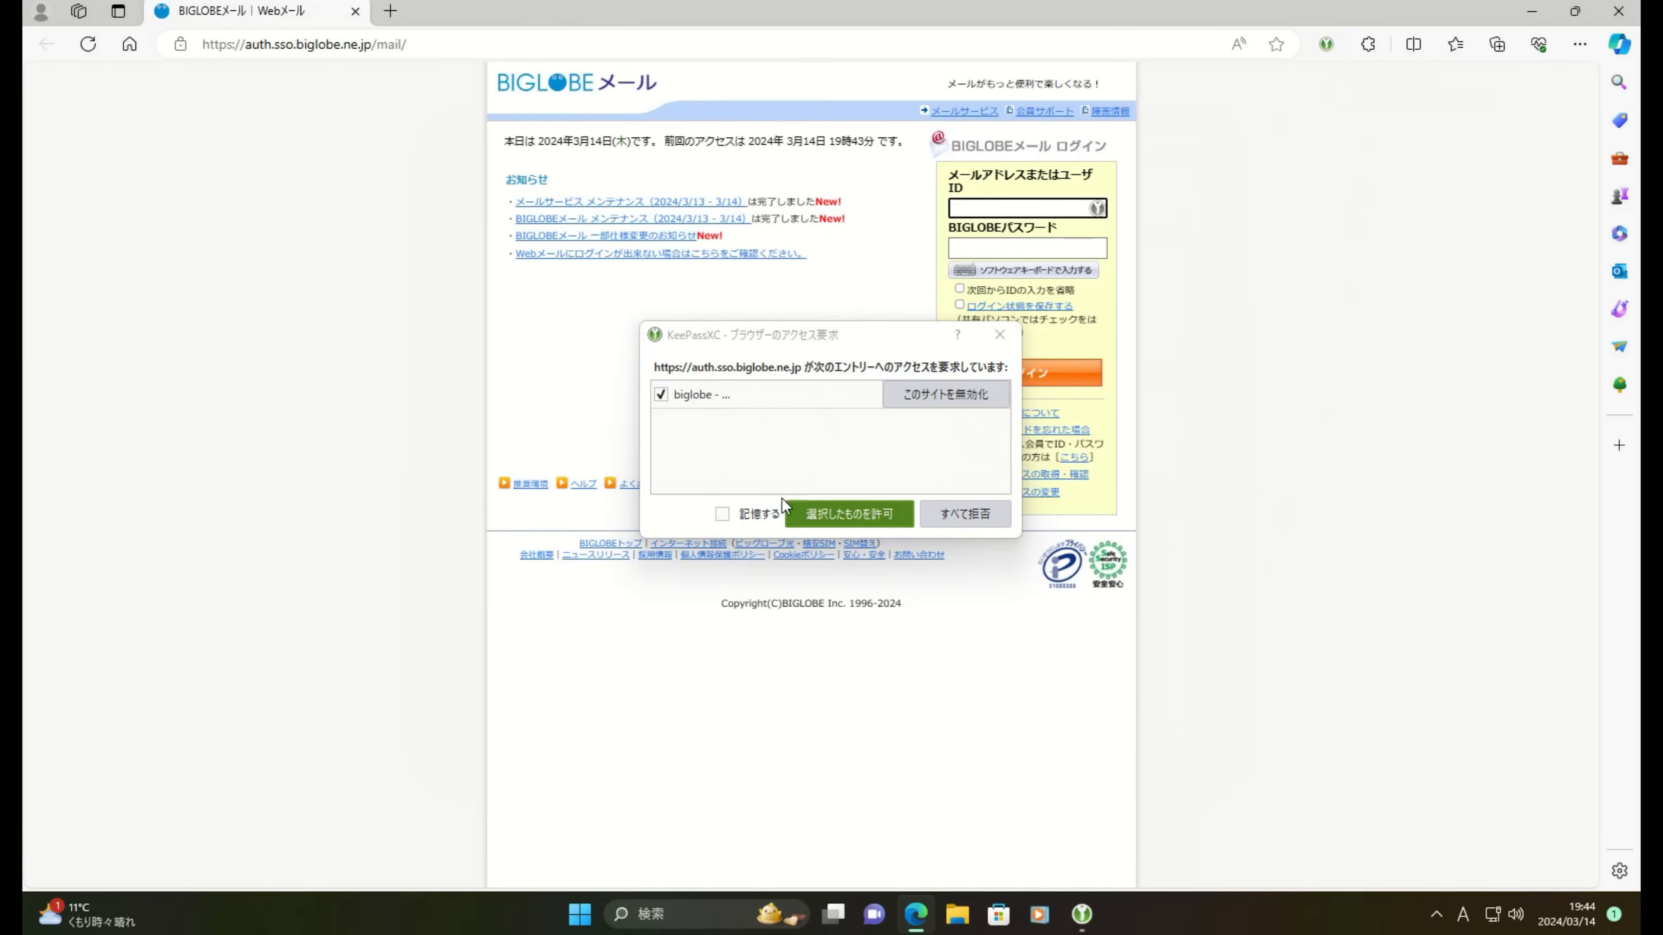
click(767, 517)
click(844, 514)
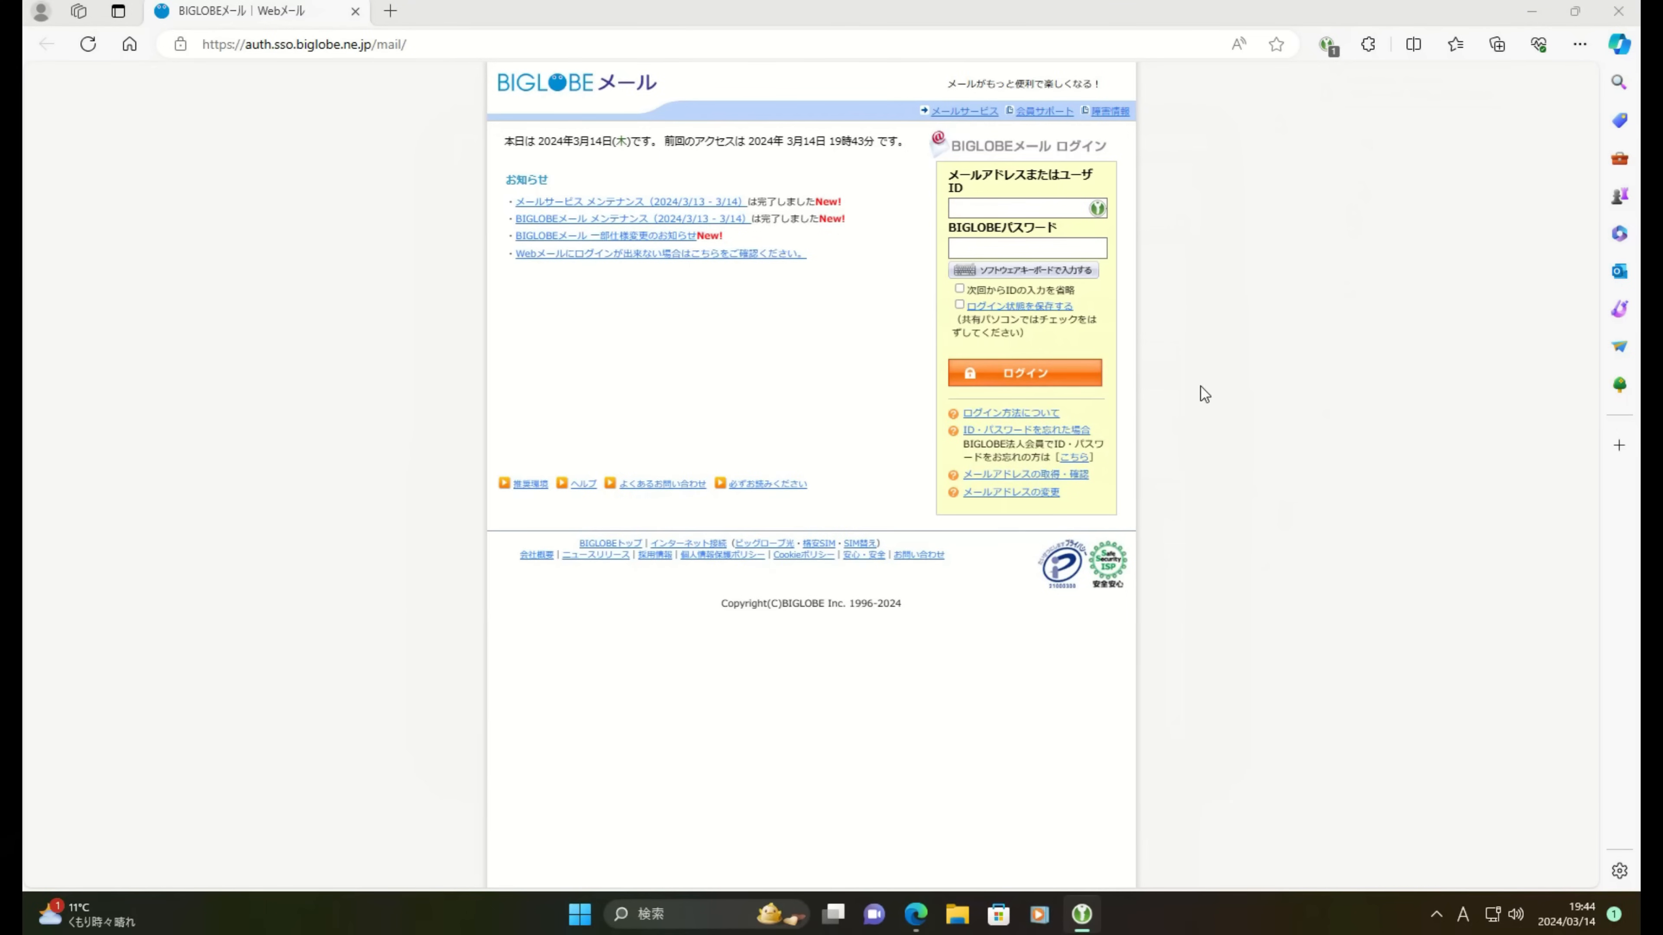
click(1096, 210)
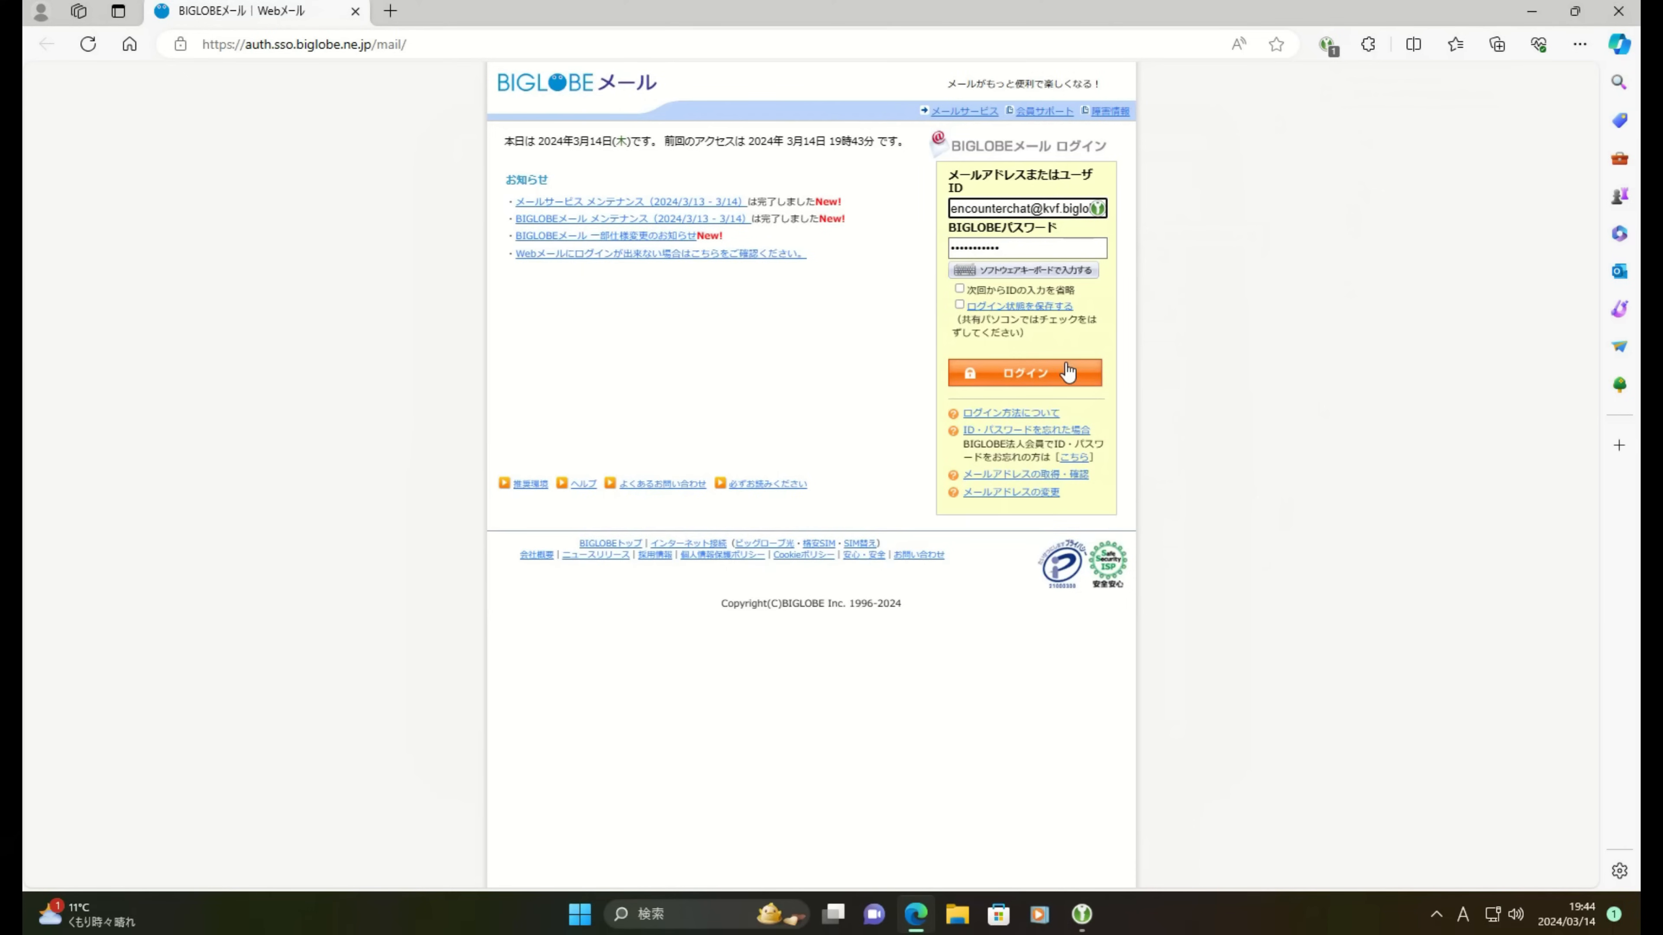
click(1056, 374)
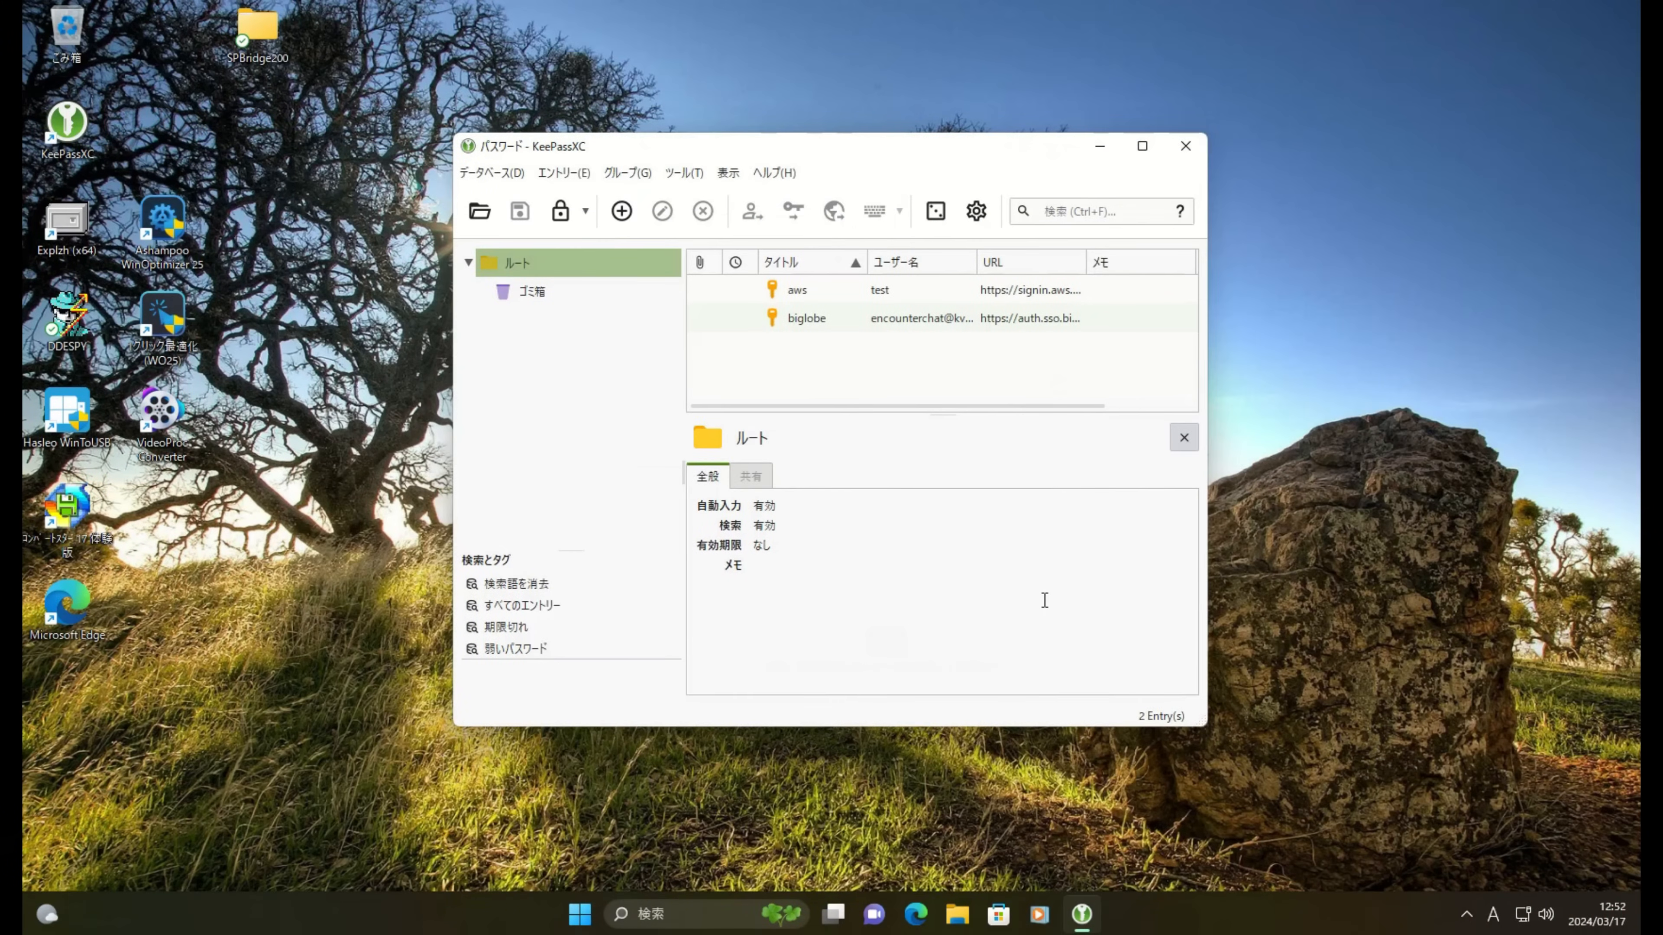
Step: Download the favicon for the aws entry in KeePassXC and close the download dialog
right_click(792, 294)
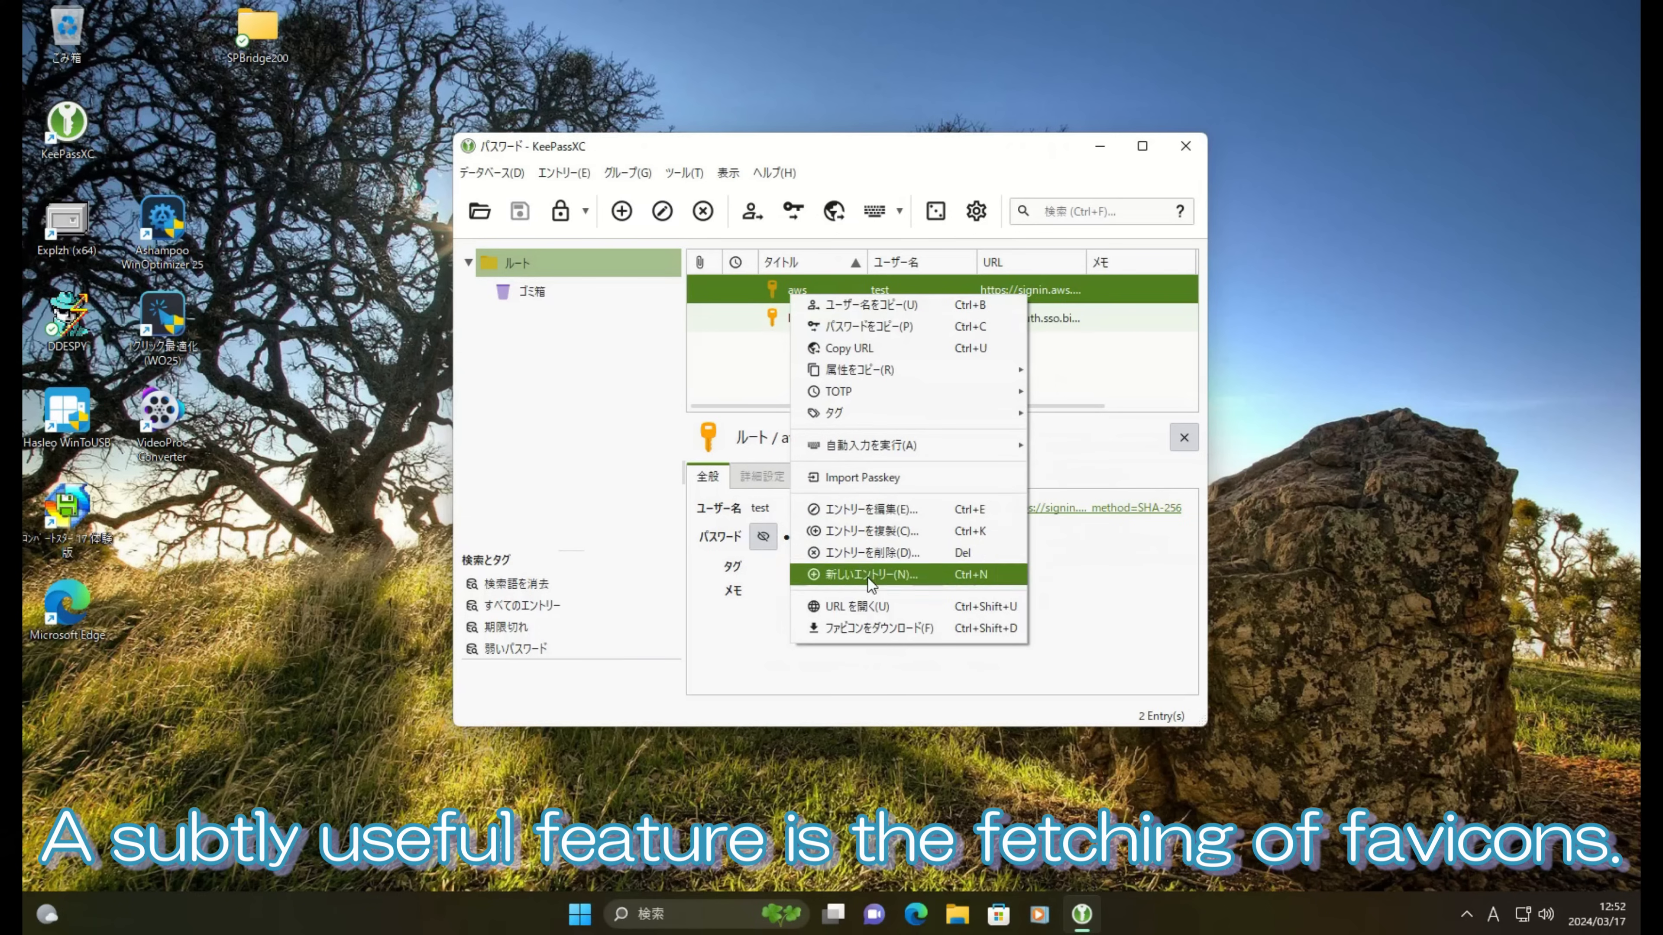
click(862, 624)
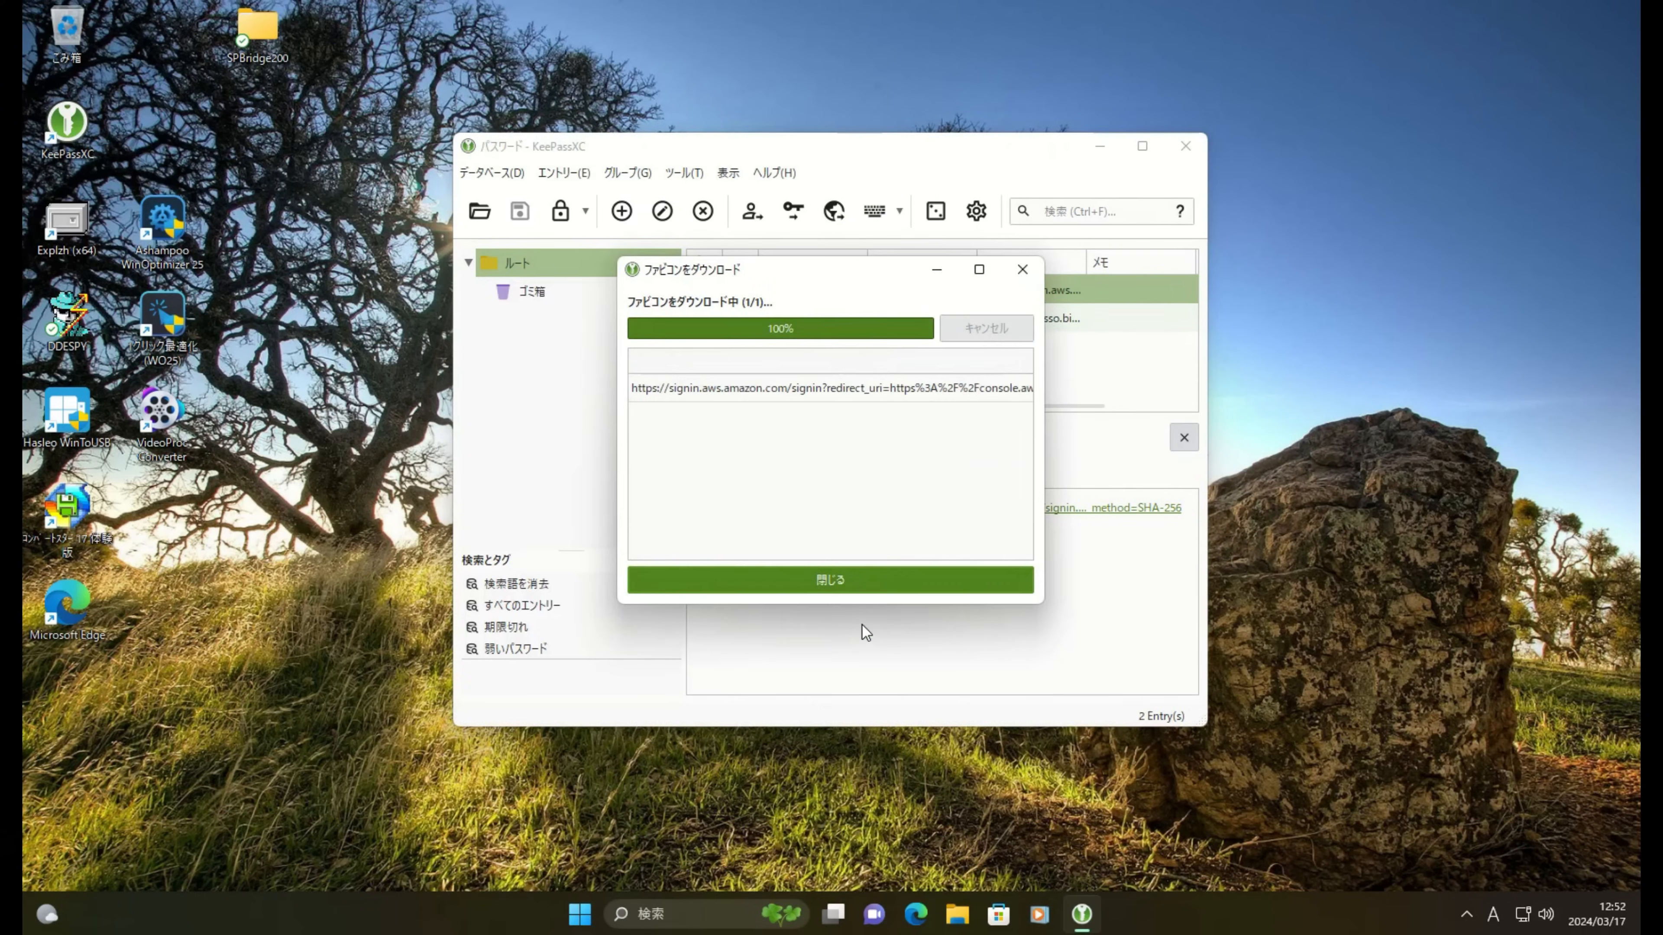
click(864, 581)
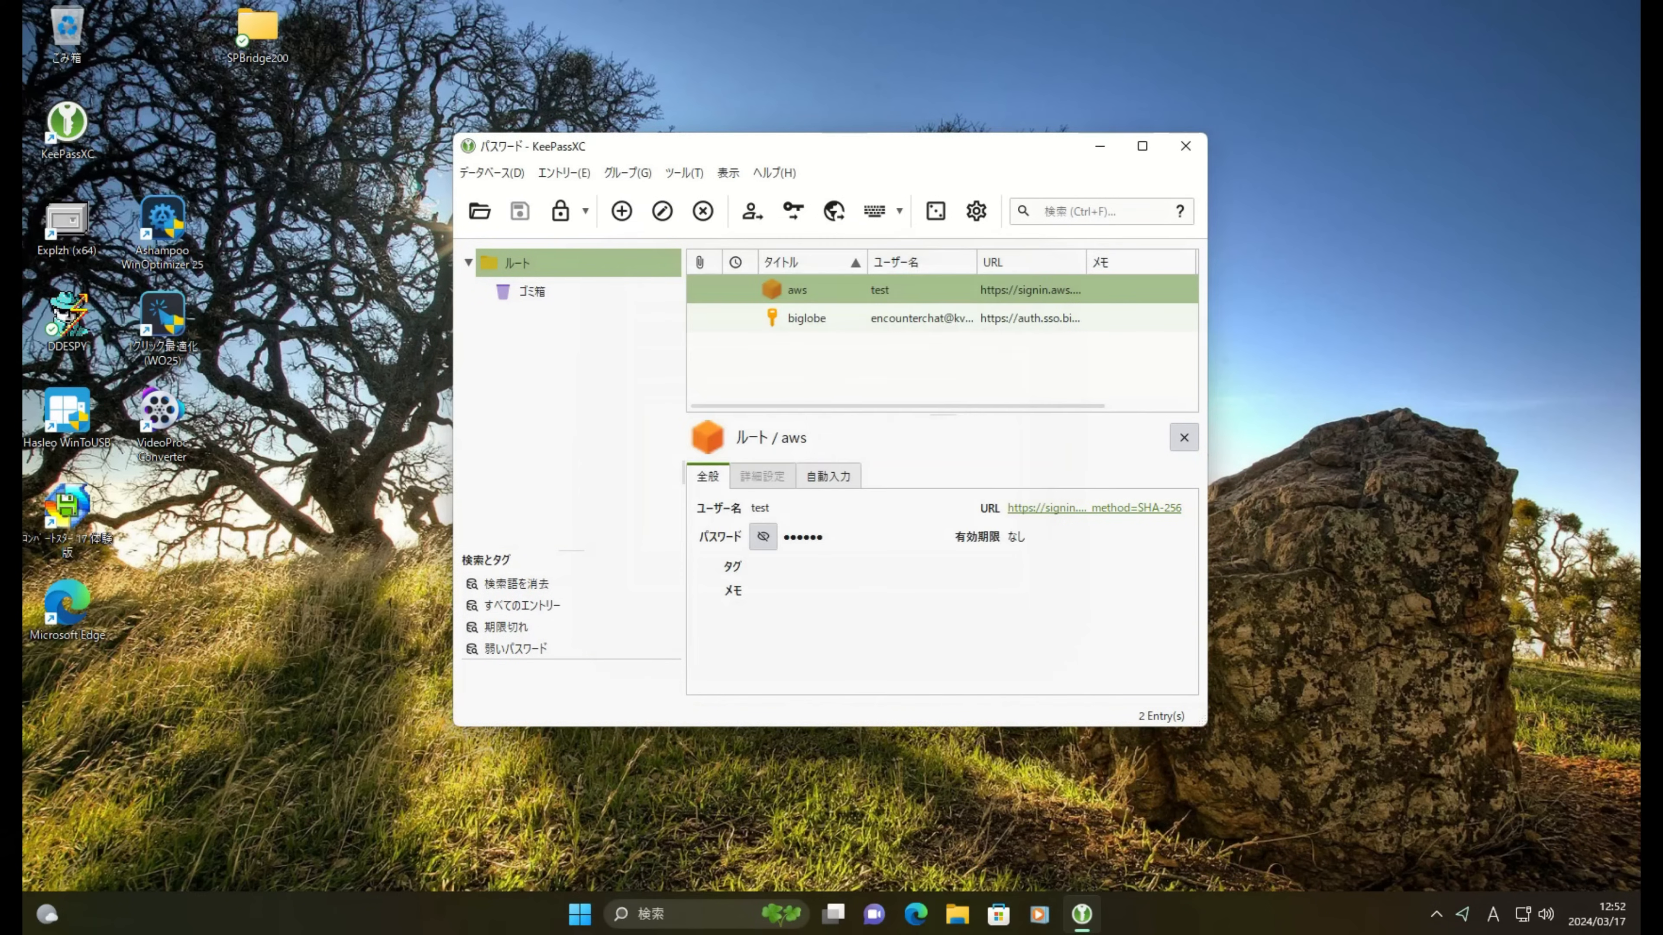
Step: Select the biglobe entry in the root group
click(797, 331)
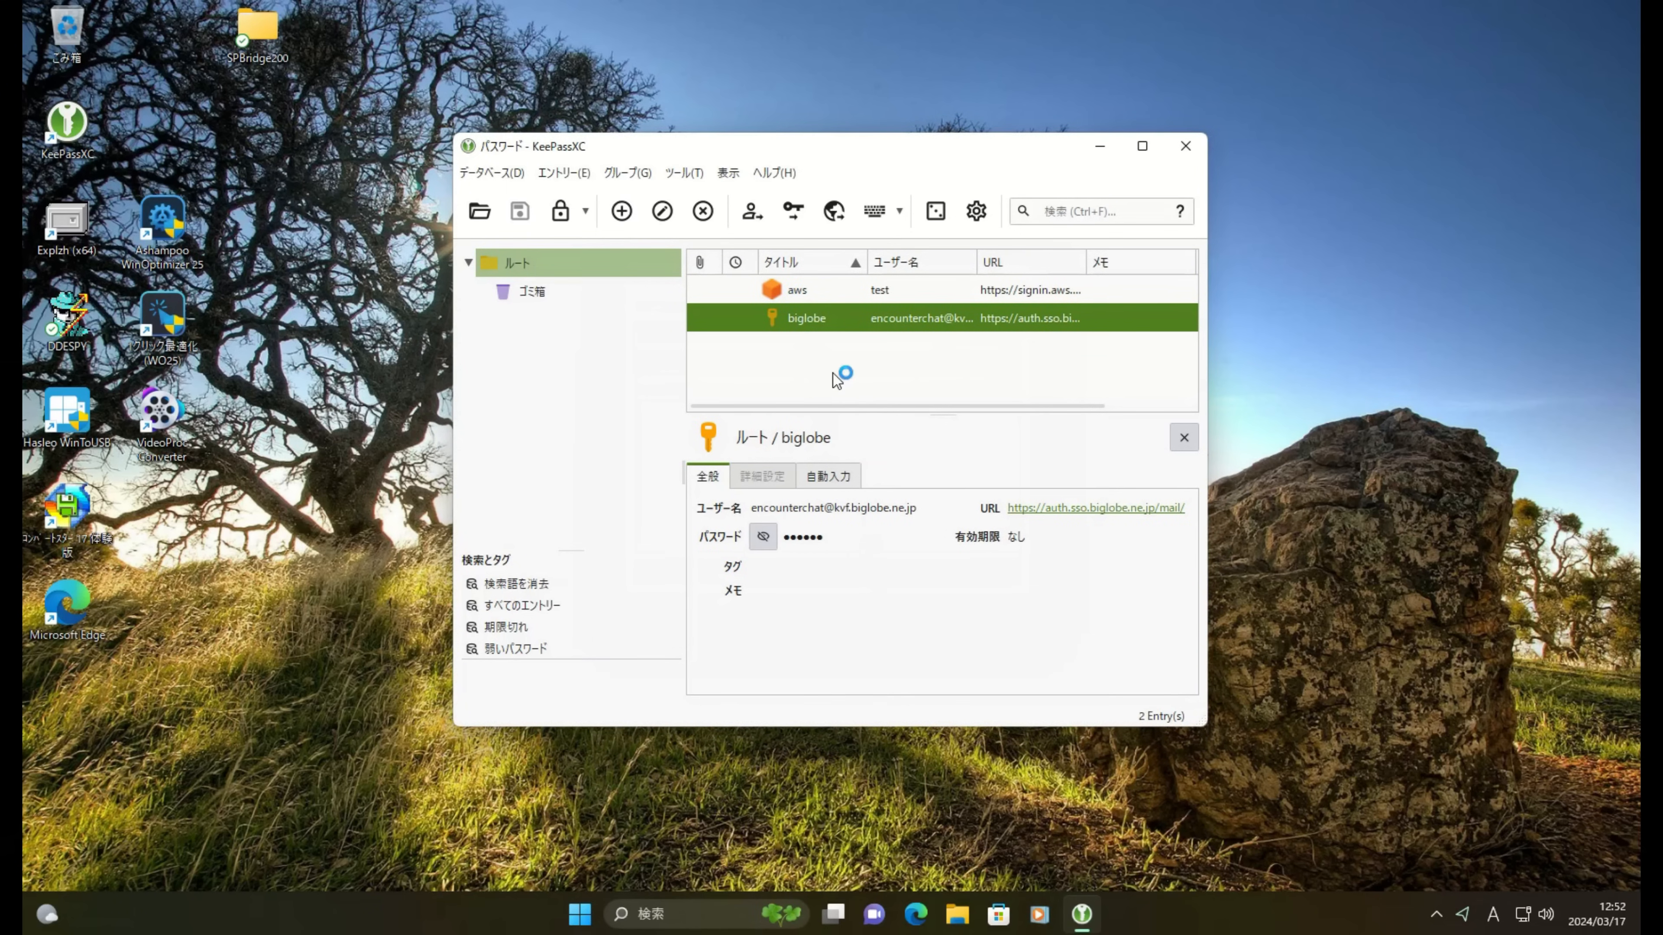